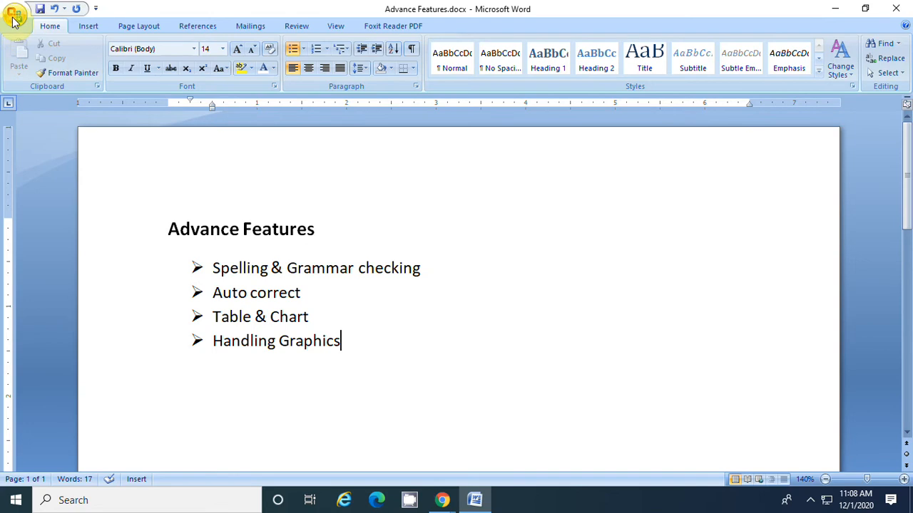
Misspell the words in the first bullet as "Splling", "Grammr" and "checkng" by deleting one letter from each
click(241, 269)
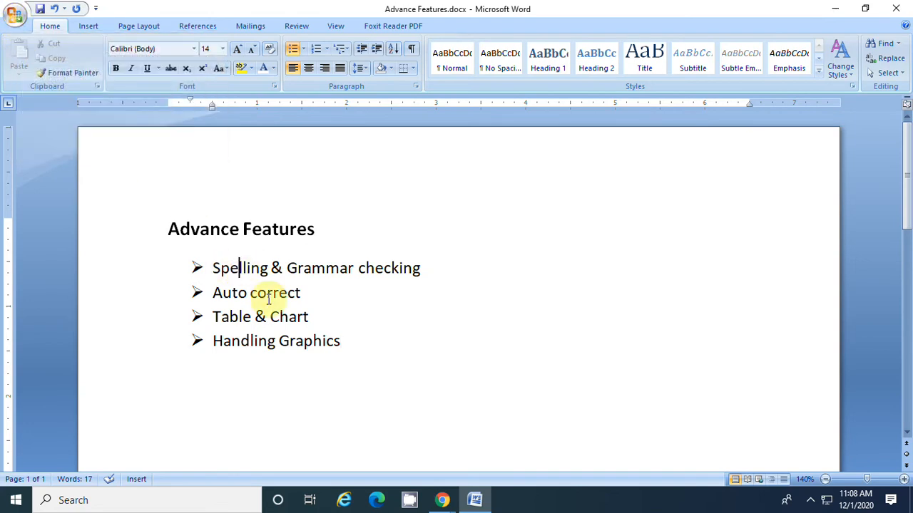
key(BackSpace)
click(345, 305)
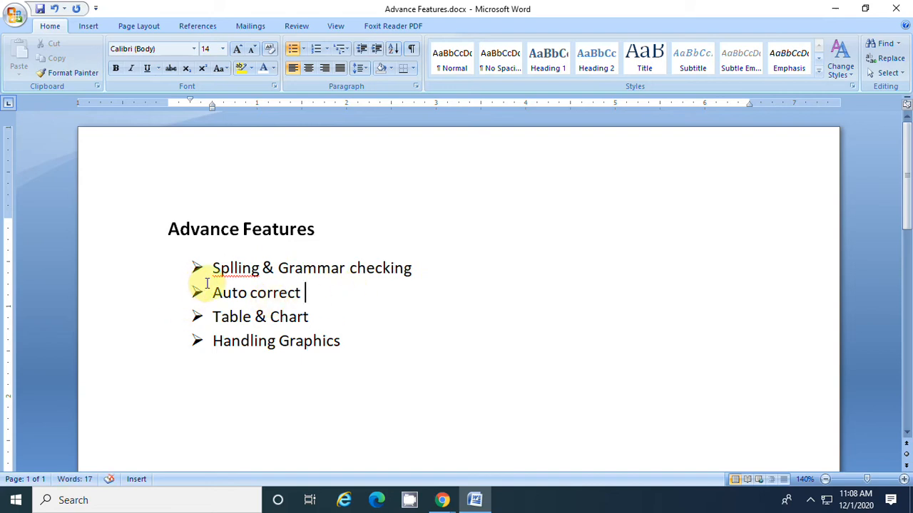
click(340, 269)
key(BackSpace)
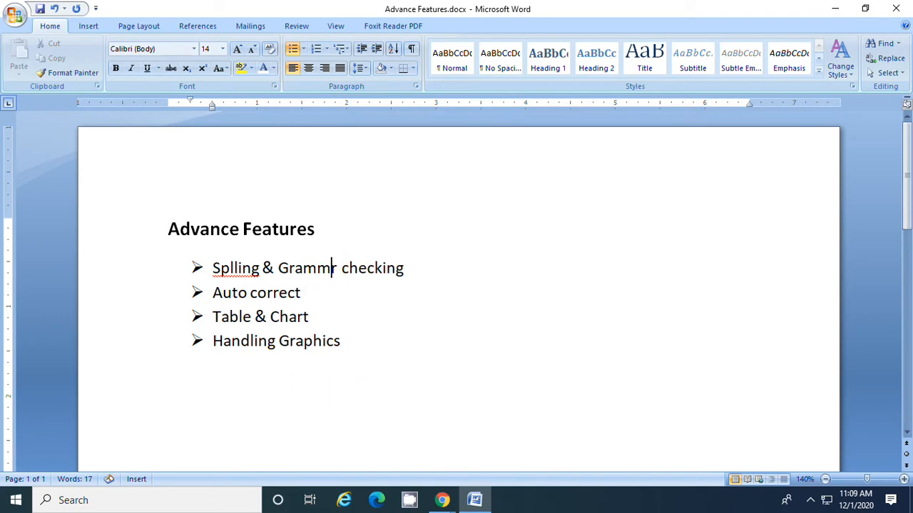
click(316, 309)
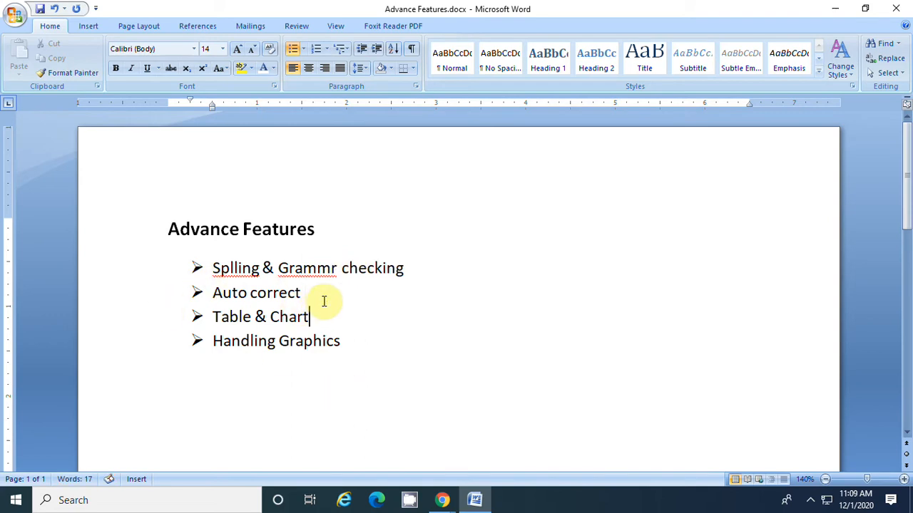
click(385, 268)
key(BackSpace)
click(335, 322)
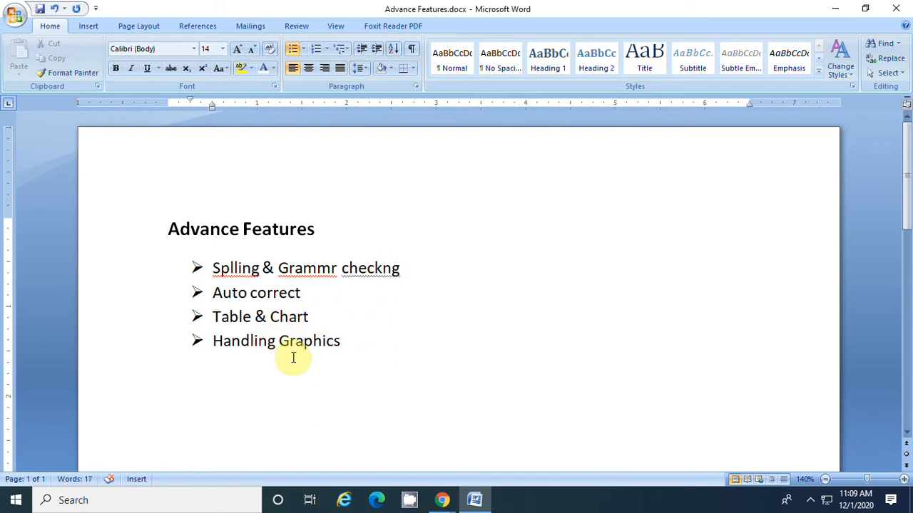
Misspell "Graphics" in the last bullet as "Grphics" and end the bullet list after it
click(304, 341)
key(BackSpace)
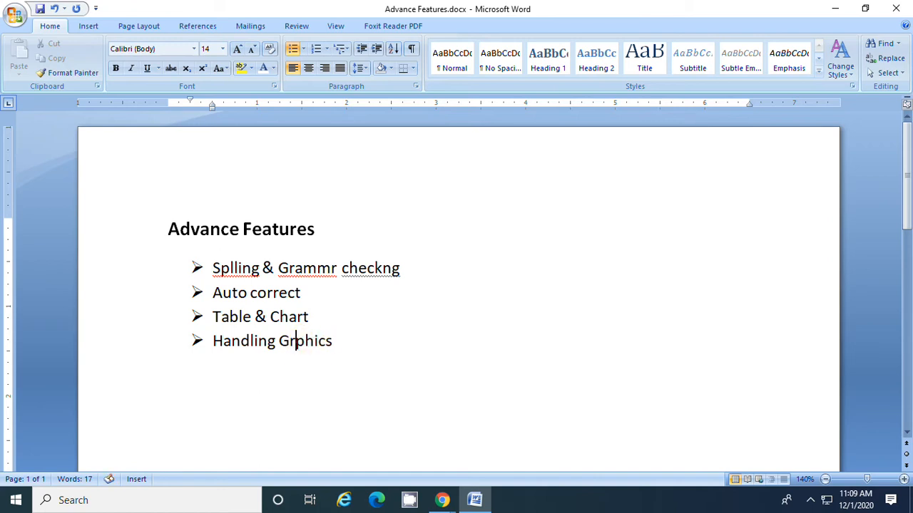
click(367, 356)
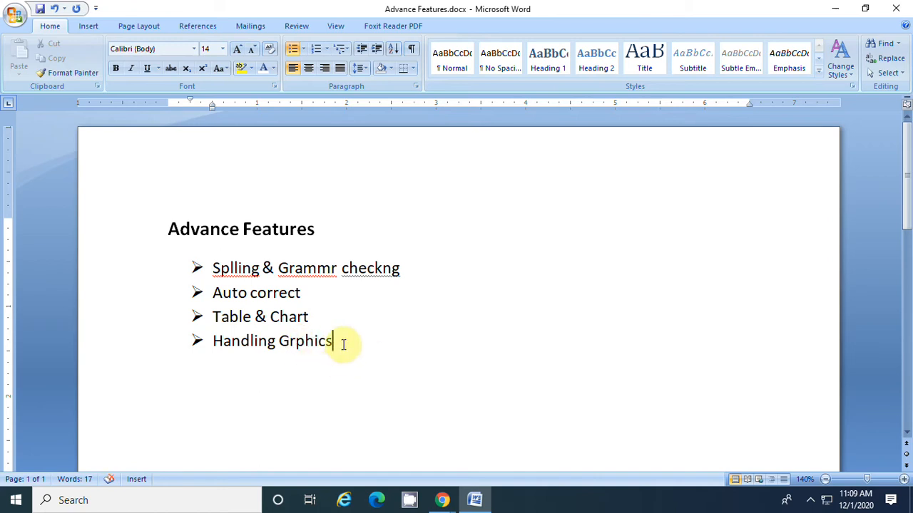
key(Return)
key(BackSpace)
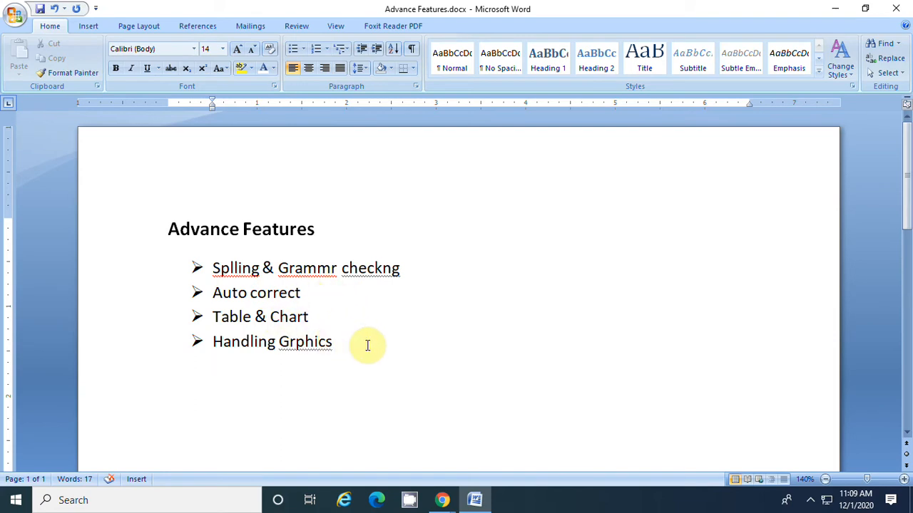
Correct "Splling" in the first bullet with the suggested word "Spelling"
click(298, 27)
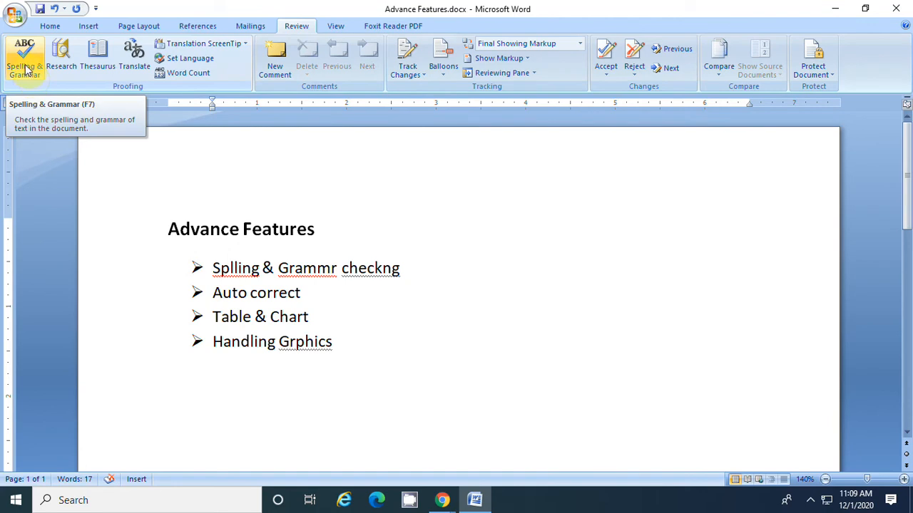
right_click(243, 274)
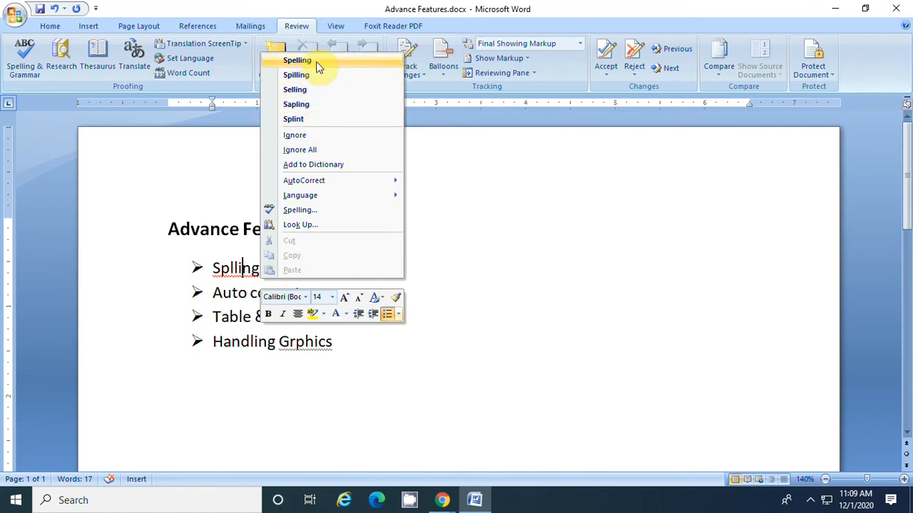
click(316, 62)
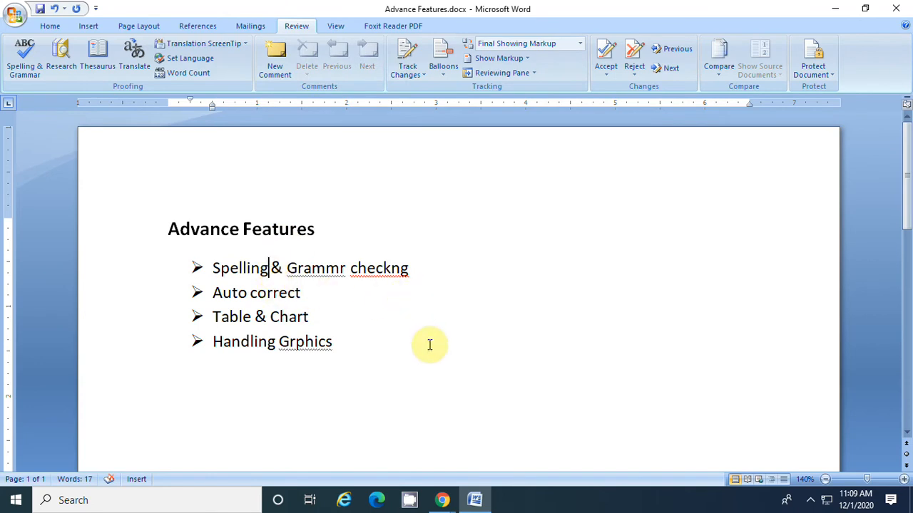
Run the Spelling & Grammar check and replace the remaining misspelled words with the suggestions "Grammar", "checking" and "Graphics"
click(24, 69)
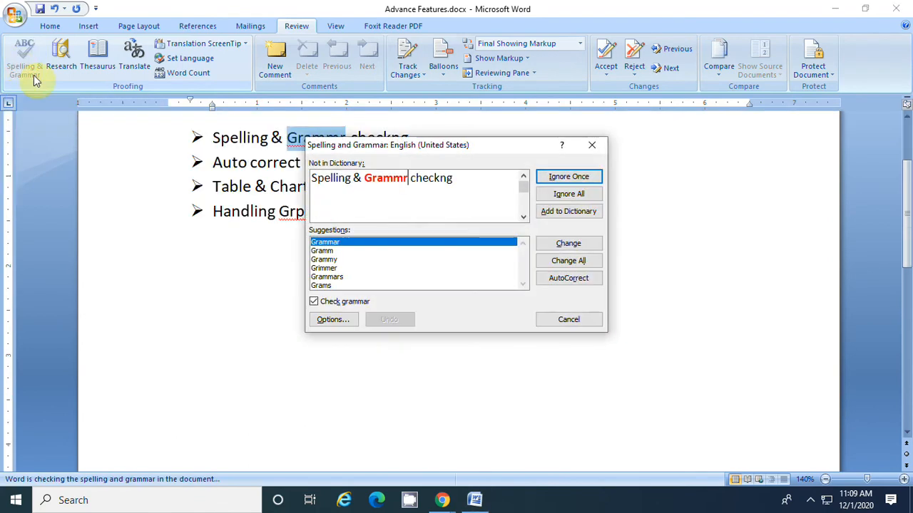
drag(476, 147, 602, 162)
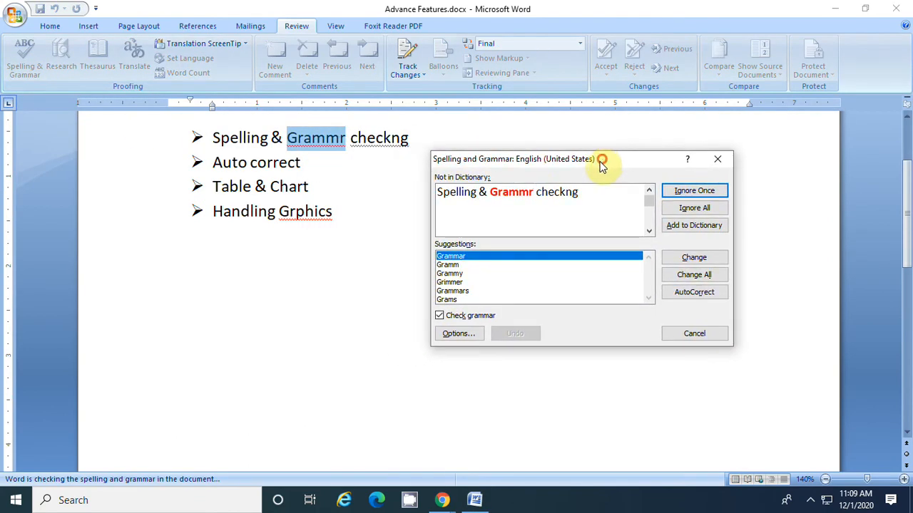
click(534, 193)
click(689, 261)
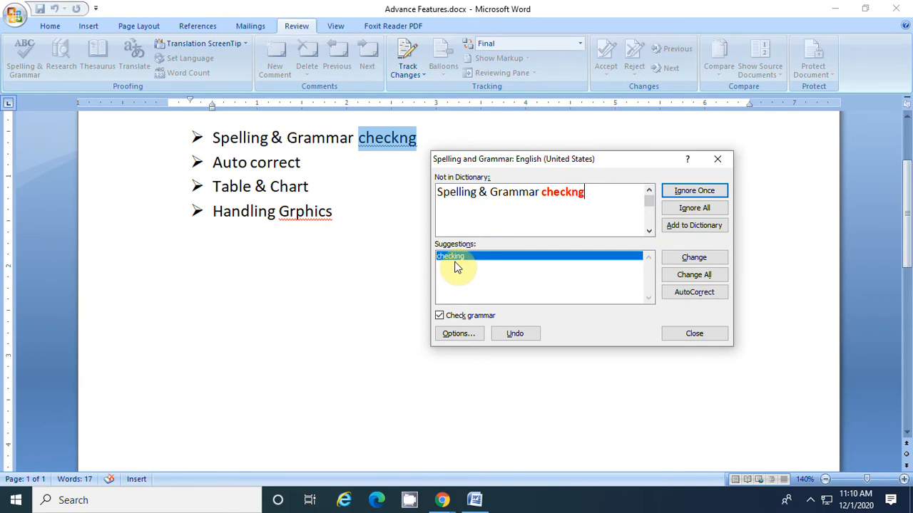
click(679, 260)
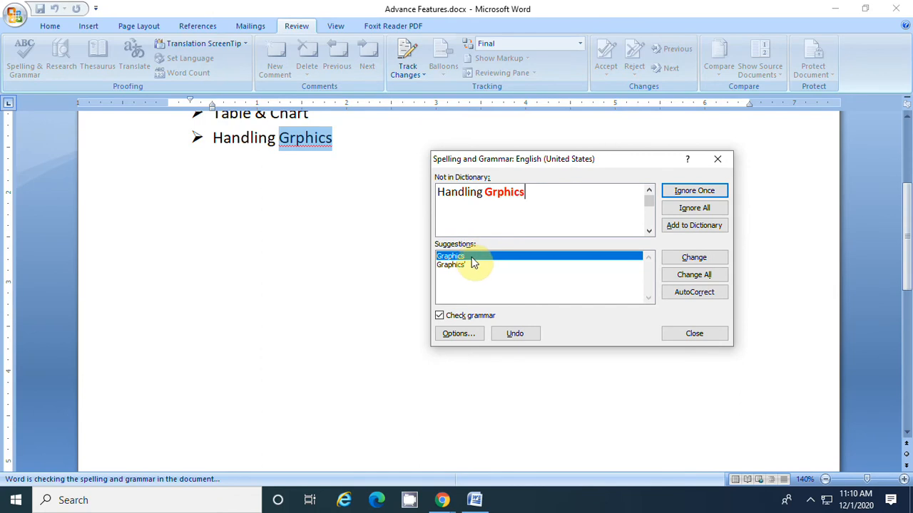
click(681, 260)
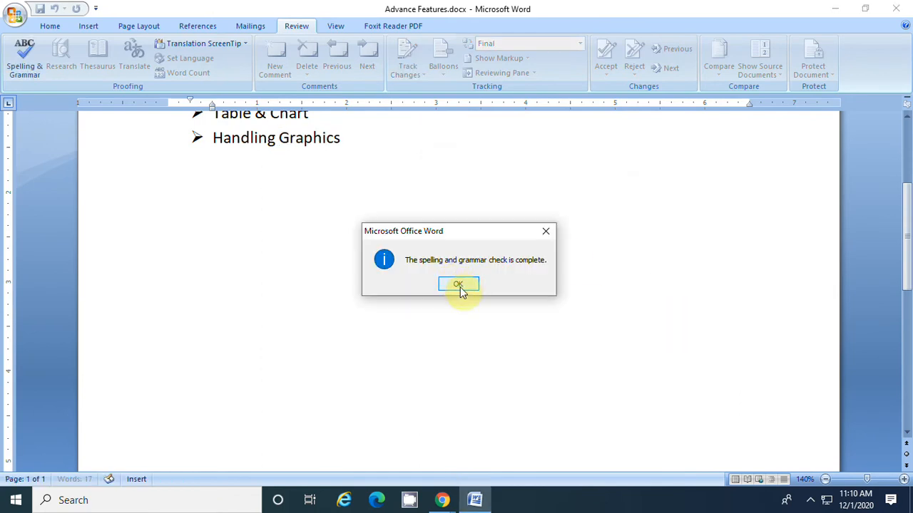
click(458, 285)
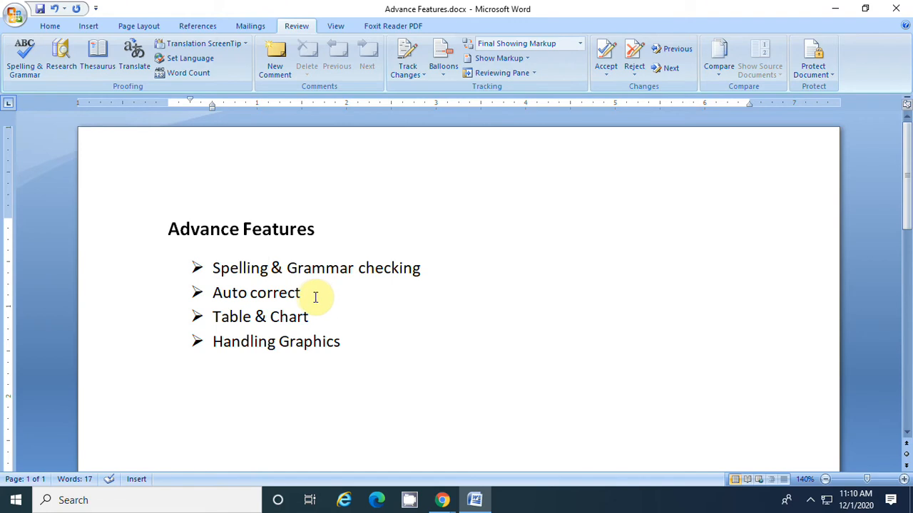
Enter the misspelled word "teh" on an empty line below the bullet list to trigger AutoCorrect
click(320, 386)
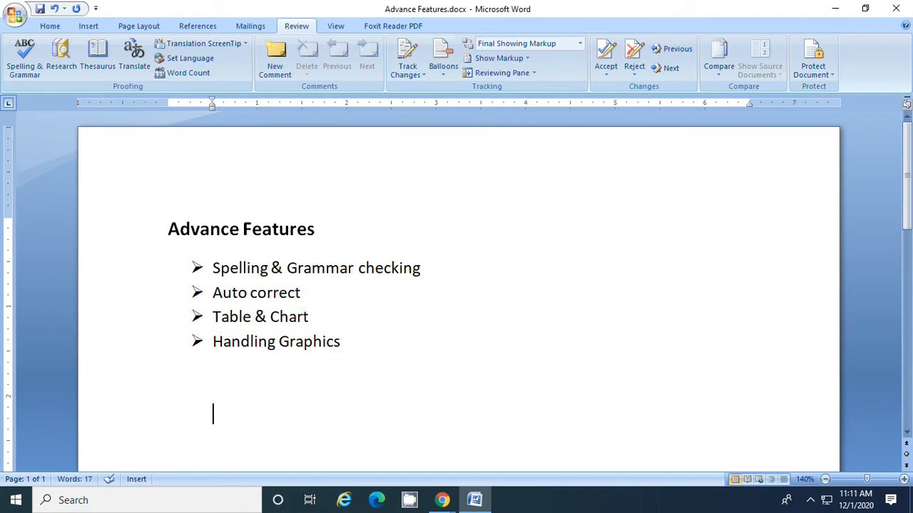
text(teh)
Open the AutoCorrect options from the proofing settings
click(15, 15)
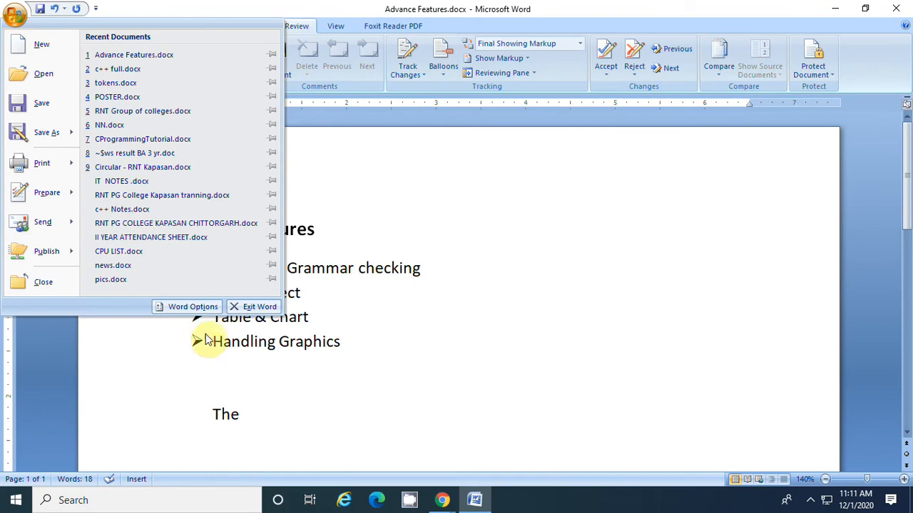
click(201, 307)
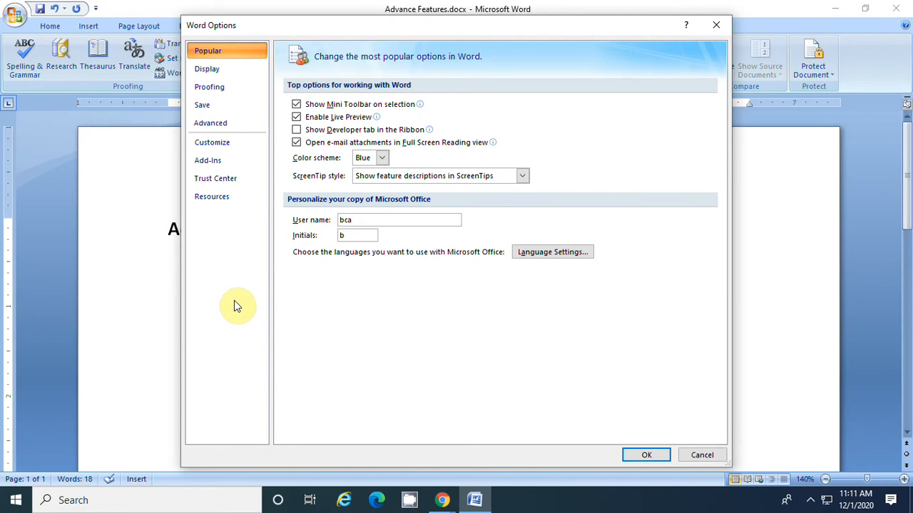
click(217, 92)
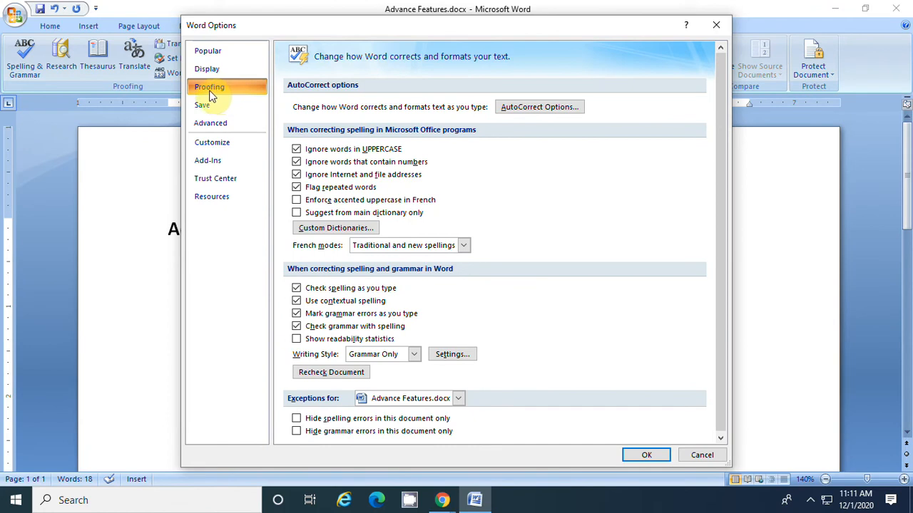
click(556, 107)
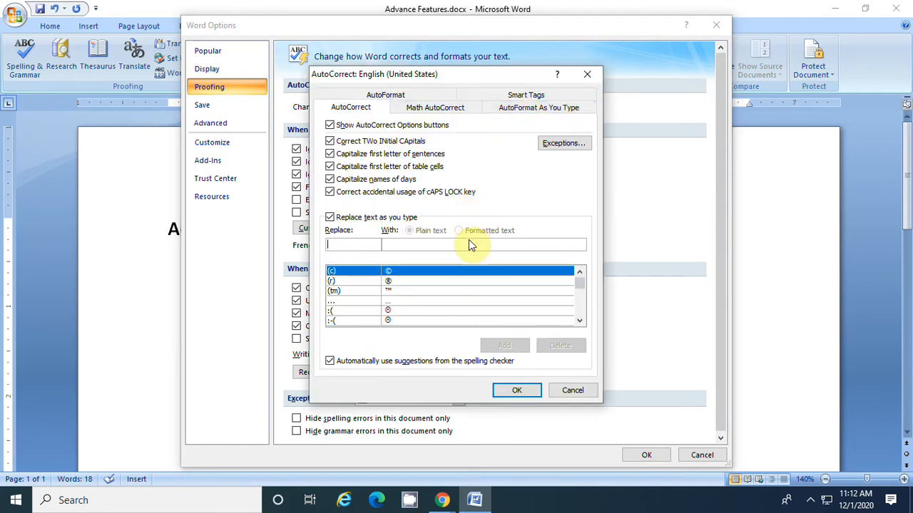
Examine the AutoCorrect list of misspellings and symbols with their replacements, and return to its beginning
click(580, 322)
click(580, 321)
click(580, 322)
click(581, 322)
click(580, 321)
click(580, 321)
click(580, 322)
click(580, 321)
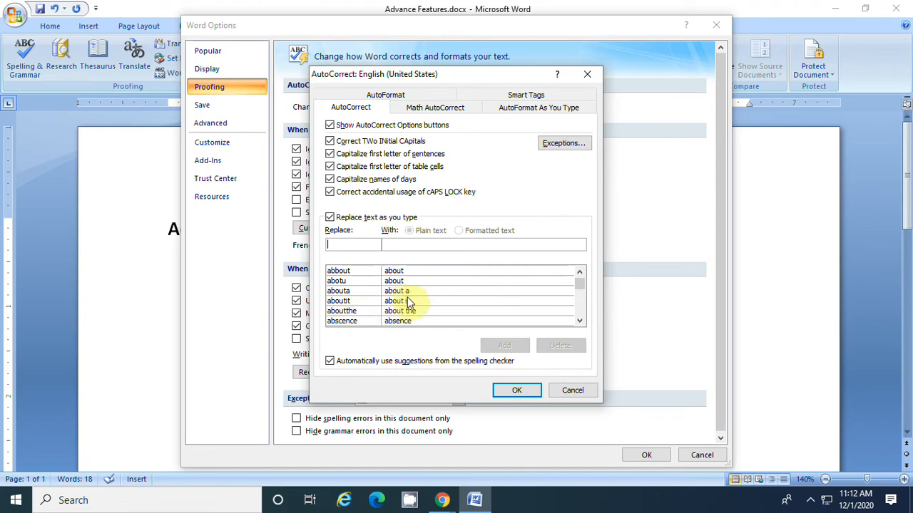
click(579, 321)
click(580, 321)
click(579, 323)
click(580, 323)
click(580, 323)
click(580, 322)
click(580, 322)
click(579, 323)
click(580, 322)
click(580, 322)
click(579, 322)
click(580, 323)
click(579, 322)
click(579, 322)
click(580, 322)
click(580, 323)
click(580, 322)
click(580, 322)
click(579, 322)
click(580, 322)
click(579, 322)
click(580, 322)
click(579, 322)
click(579, 322)
click(580, 322)
click(580, 323)
click(580, 322)
click(579, 322)
click(579, 322)
mouse_move(581, 283)
mouse_down()
mouse_move(580, 310)
mouse_move(583, 274)
mouse_up()
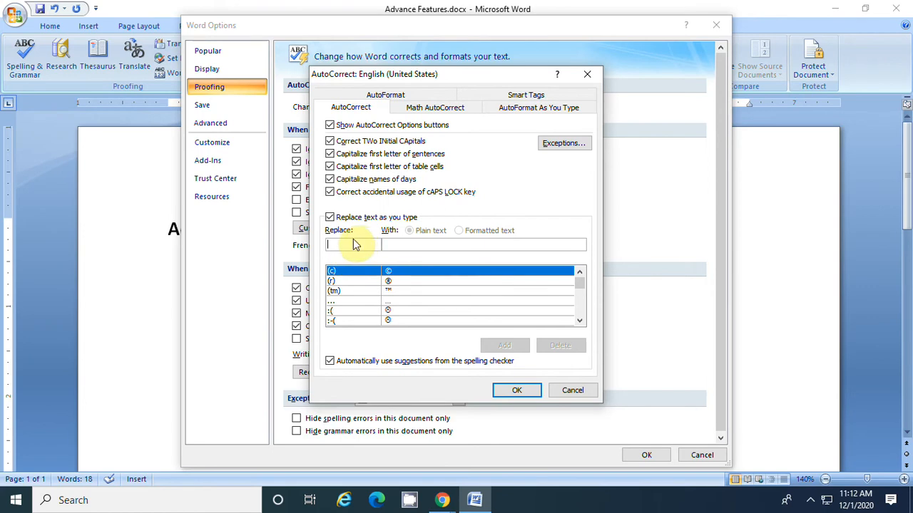
Add an AutoCorrect entry that replaces "RNT" with "RAVINDRANATH TAGORE" and close the options
text(RNT)
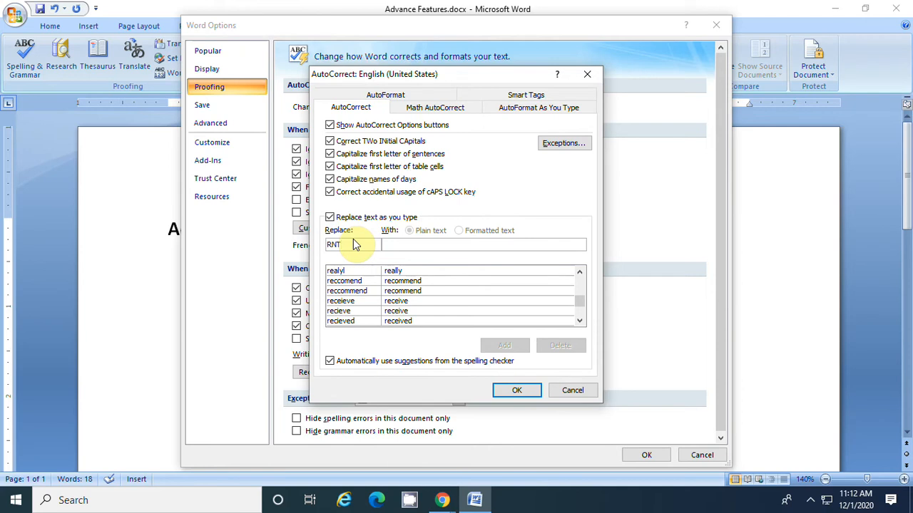
click(406, 245)
text(RAVINDRA)
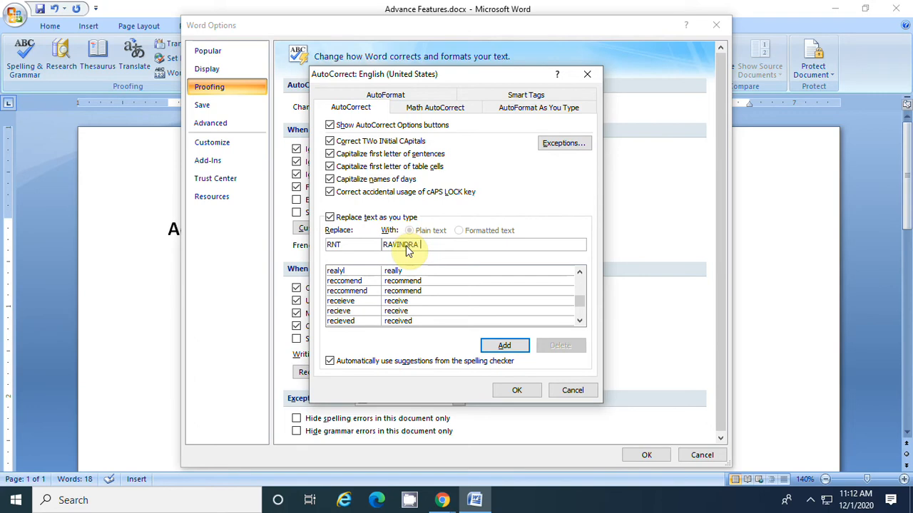
text(NATH TAGORE)
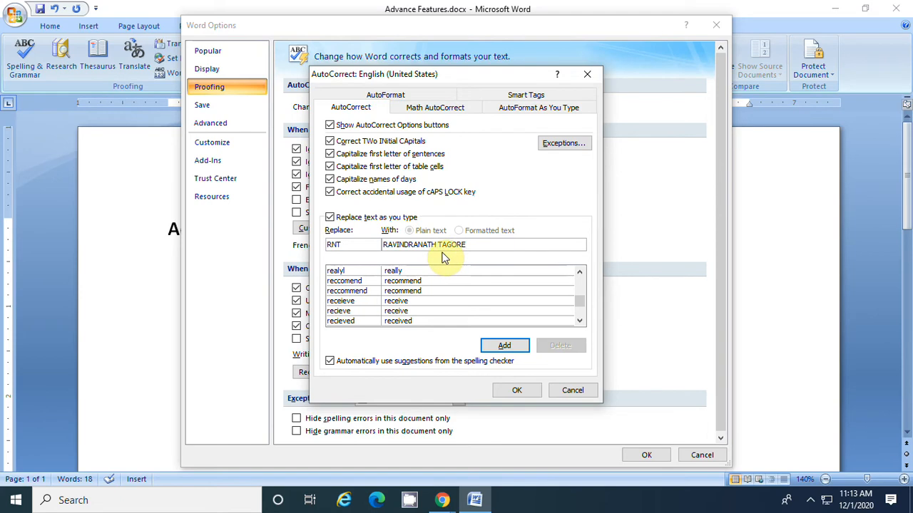
click(506, 346)
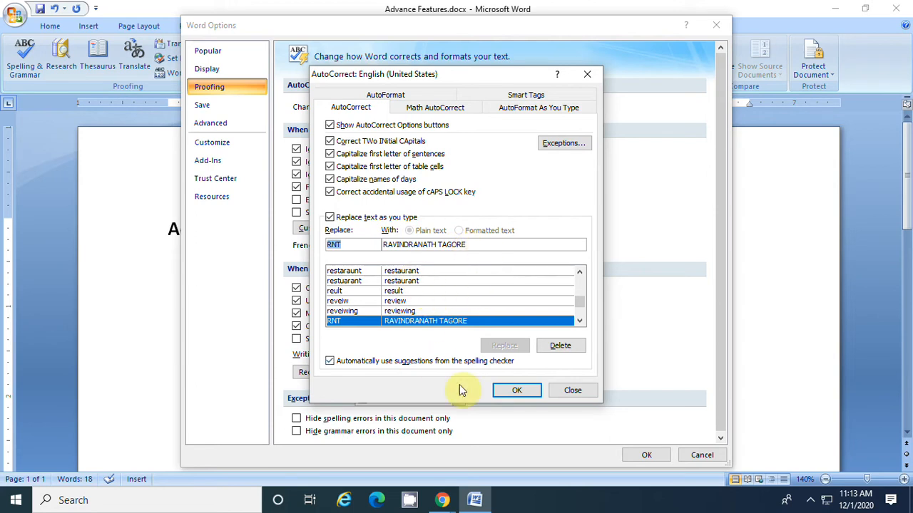
click(514, 390)
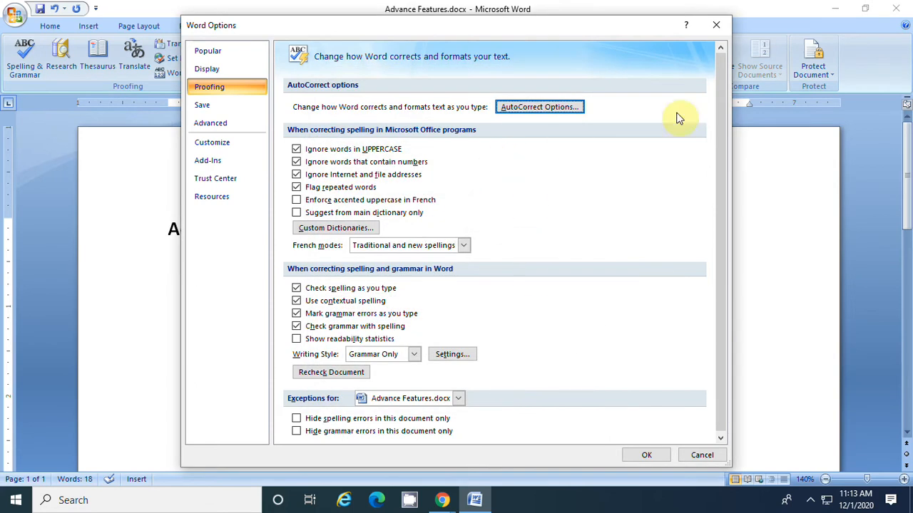
click(716, 23)
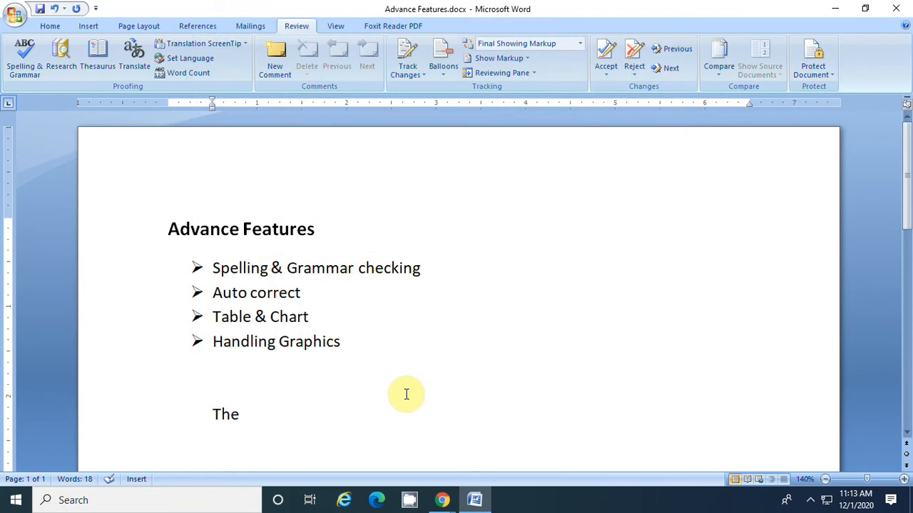
Enter the abbreviation "RNT" after "The" in the document to expand it with AutoCorrect
text(RANATH TAGORE)
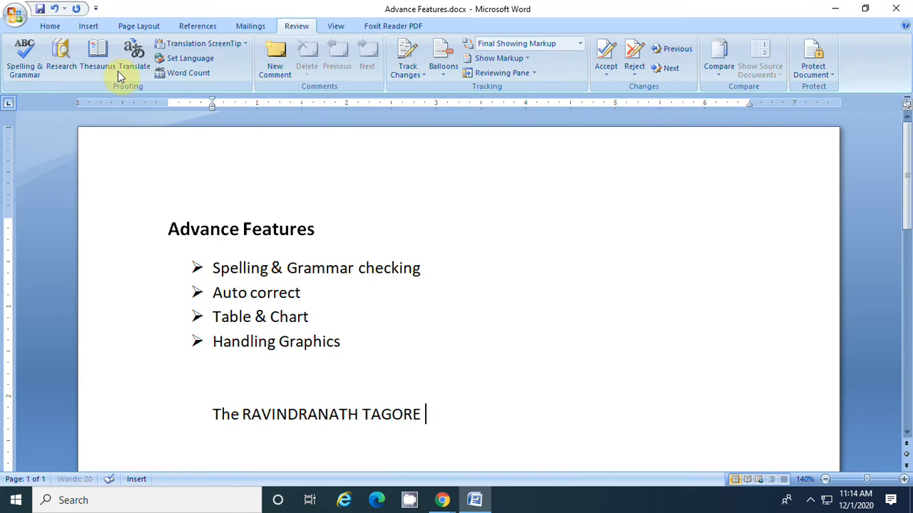
Review the AutoCorrect options in the proofing settings and close them without making changes
click(17, 19)
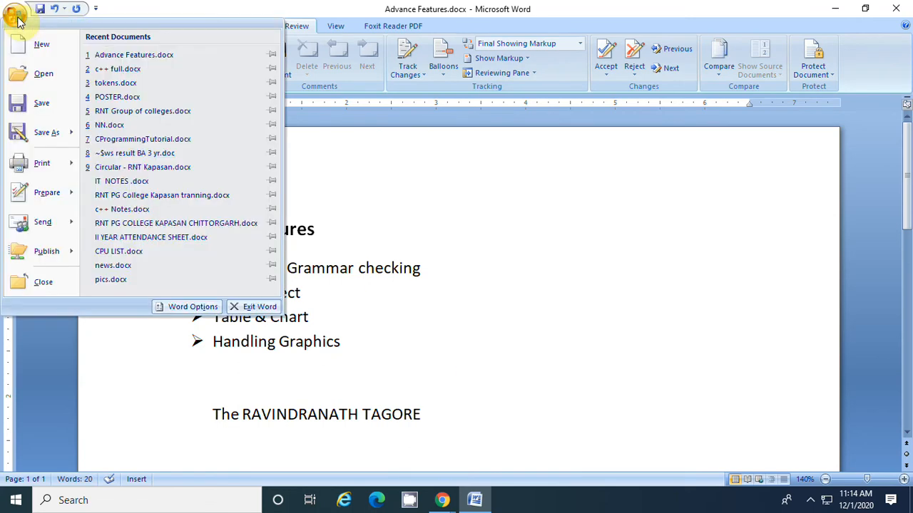
click(196, 310)
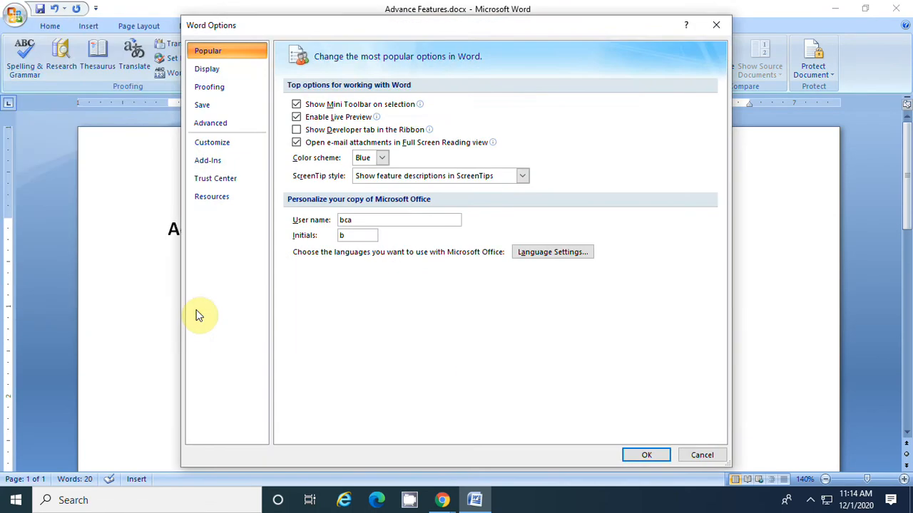
click(229, 93)
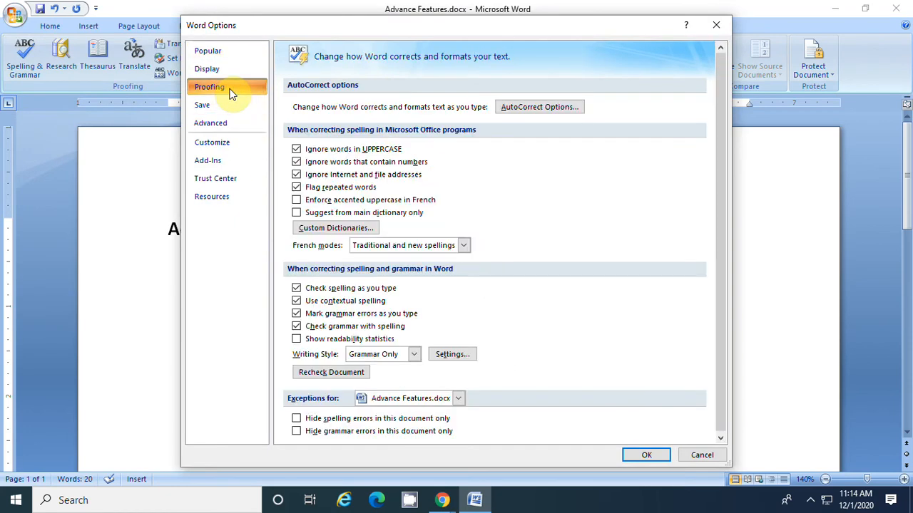
click(546, 111)
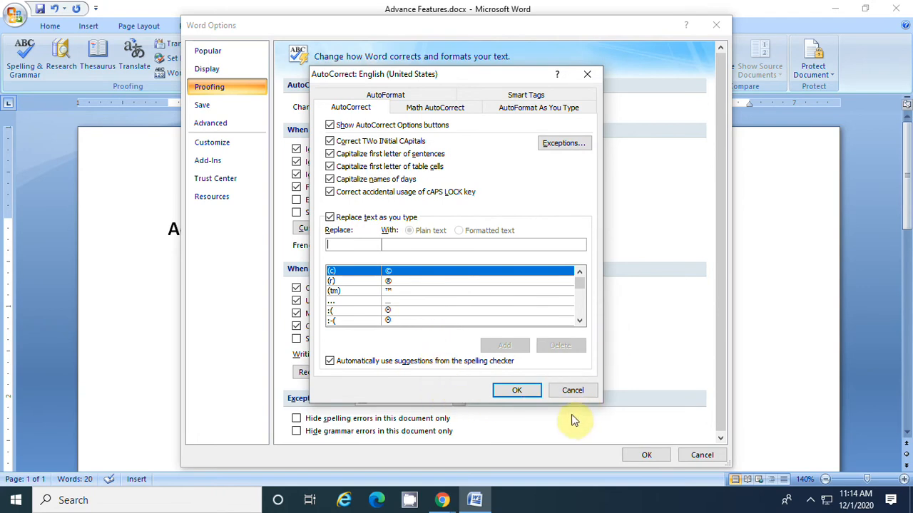
click(585, 392)
click(698, 457)
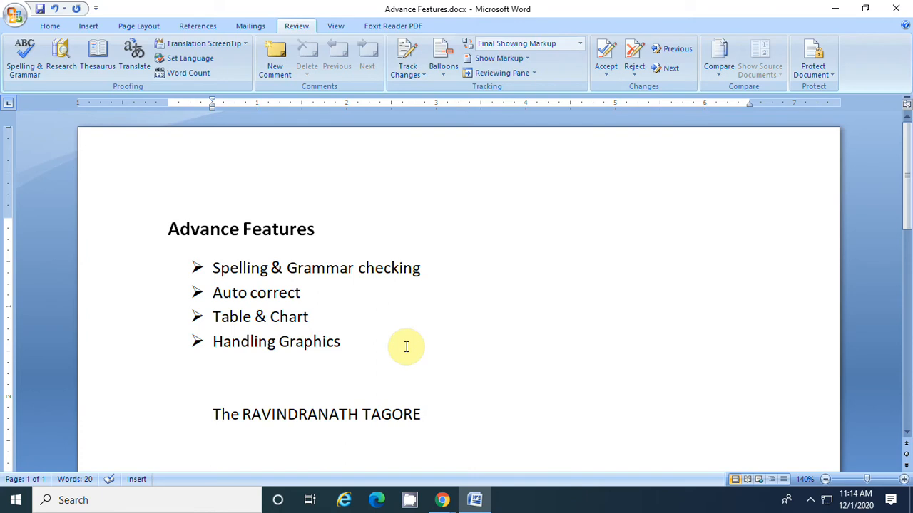
Insert a table with seven columns and six rows on a new line below "The RAVINDRANATH TAGORE"
key(Return)
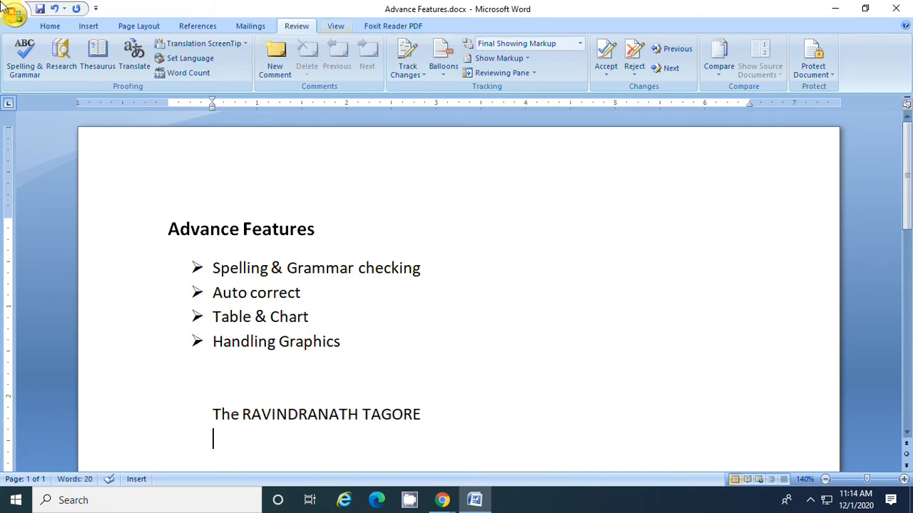
click(95, 27)
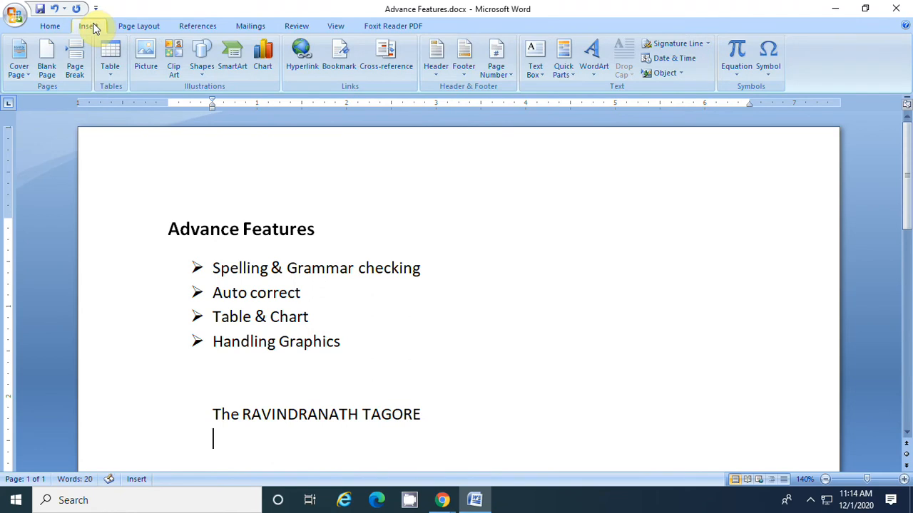
click(115, 72)
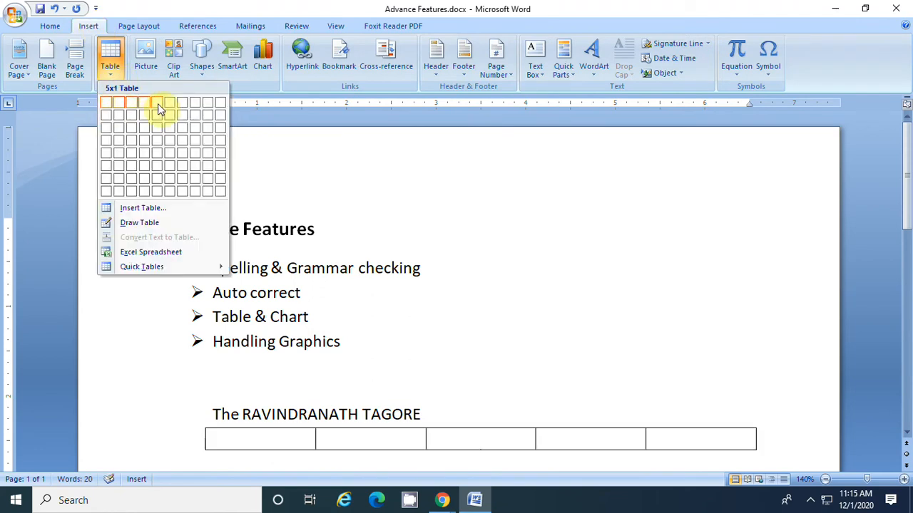
click(182, 167)
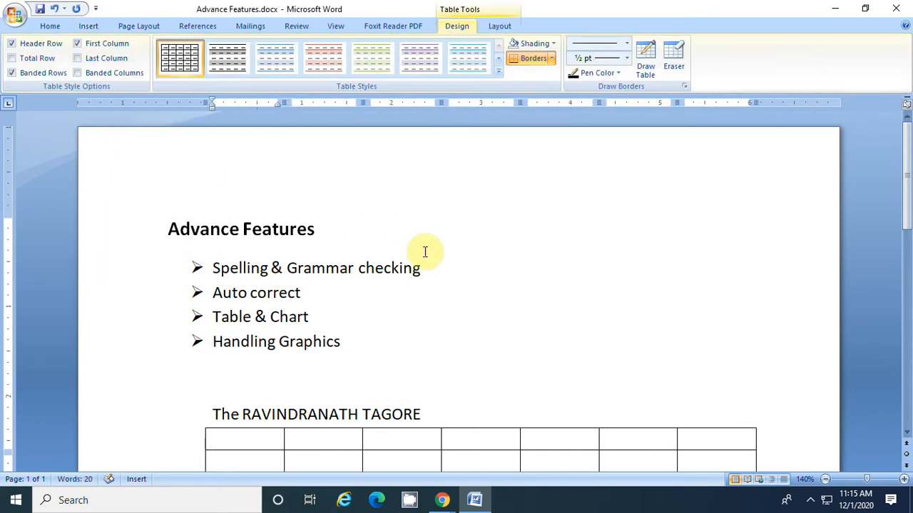
scroll(423, 248, down, 3)
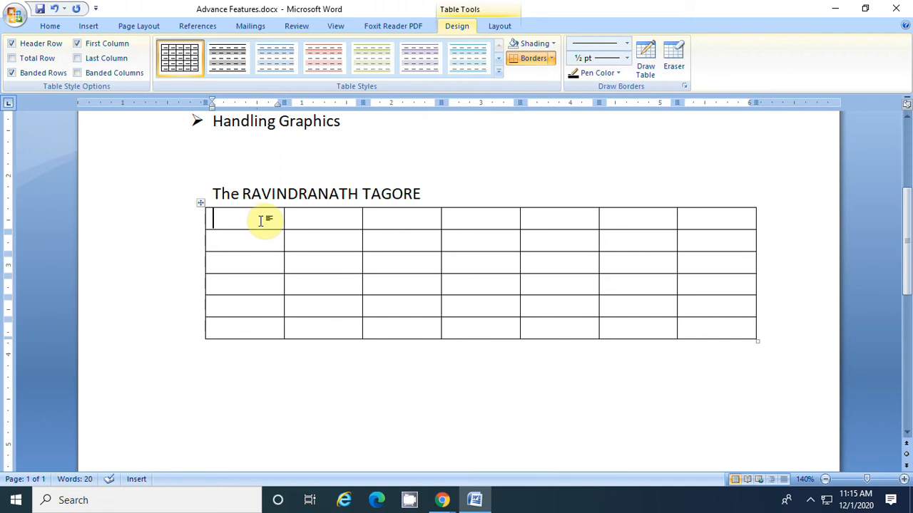
Fill the first four cells of the table's first row with the sample texts "FGF", "TRTRT", "YTYUY" and "TRT"
text(FGF)
key(Tab)
text(TRTRT)
key(Tab)
text(YTYUY)
key(Tab)
text(TRT)
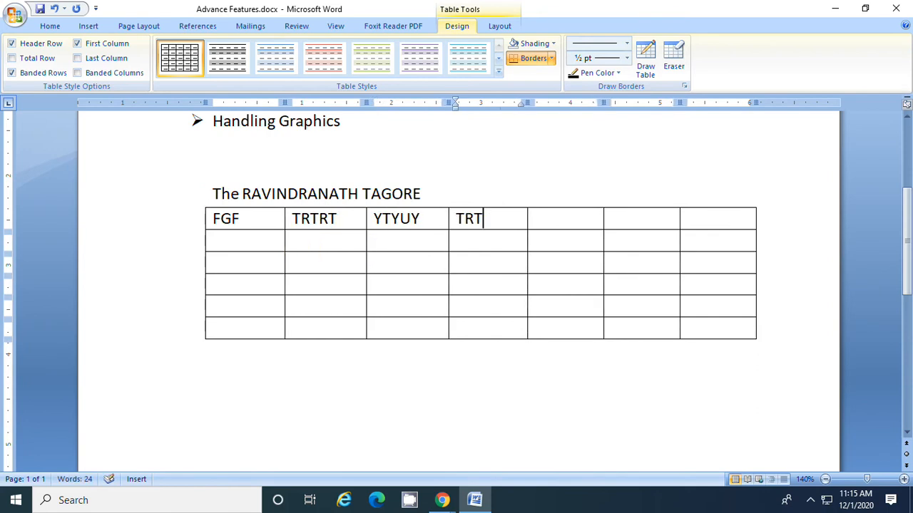
Delete the sample text from all filled cells in the table's first row
key(BackSpace)
key(BackSpace)
key(BackSpace)
key(BackSpace)
key(BackSpace)
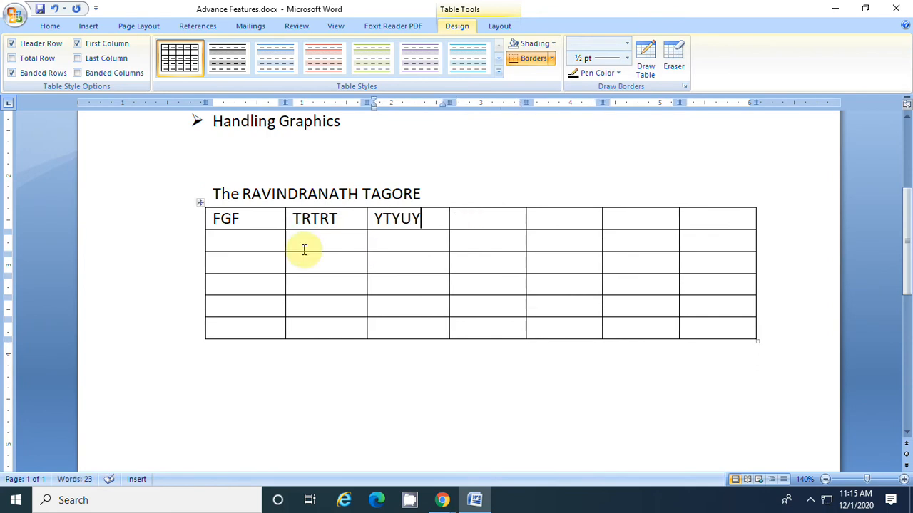
key(BackSpace)
key(BackSpace)
key(BackSpace)
key(BackSpace)
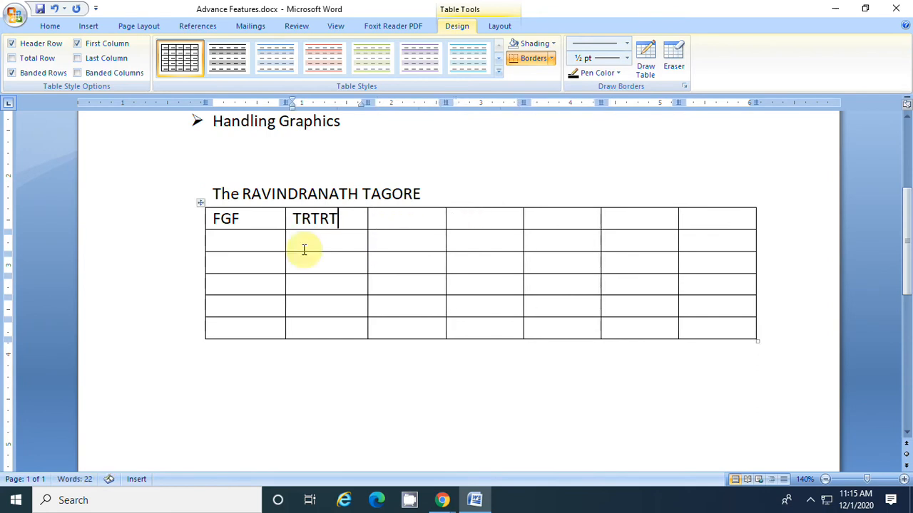
key(BackSpace)
key(BackSpace)
key(BackSpace)
key(BackSpace)
key(BackSpace)
key(BackSpace)
key(BackSpace)
key(BackSpace)
key(BackSpace)
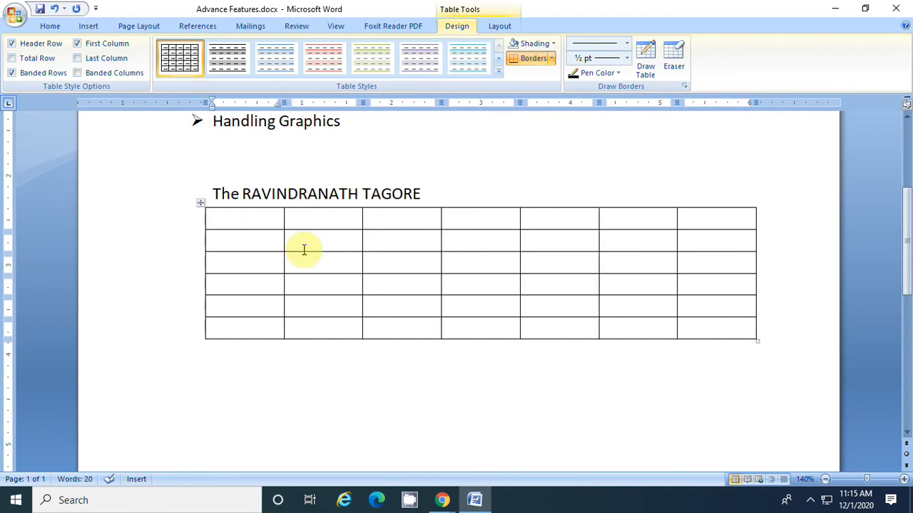
Enter the headings "NAME", "CLASS" and "OM" in the first three cells of the table's first row
text(NAME)
key(Tab)
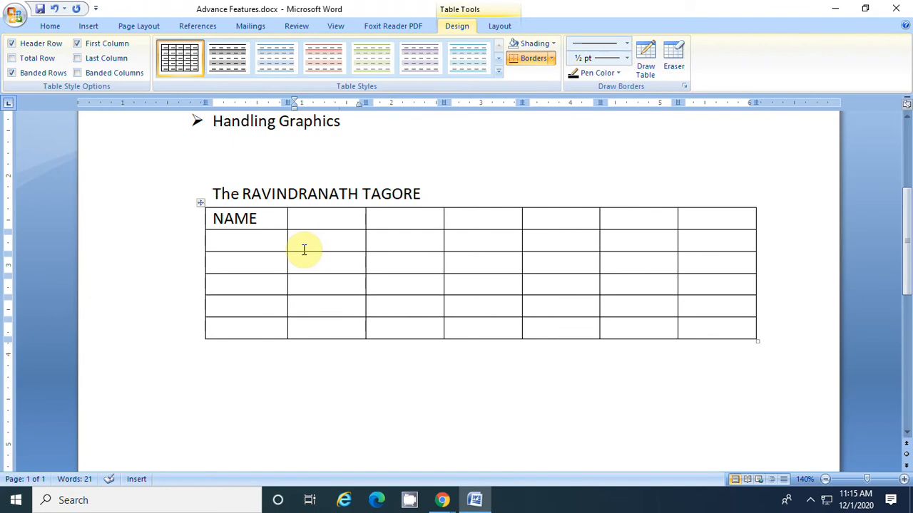
text(CLASS)
key(Tab)
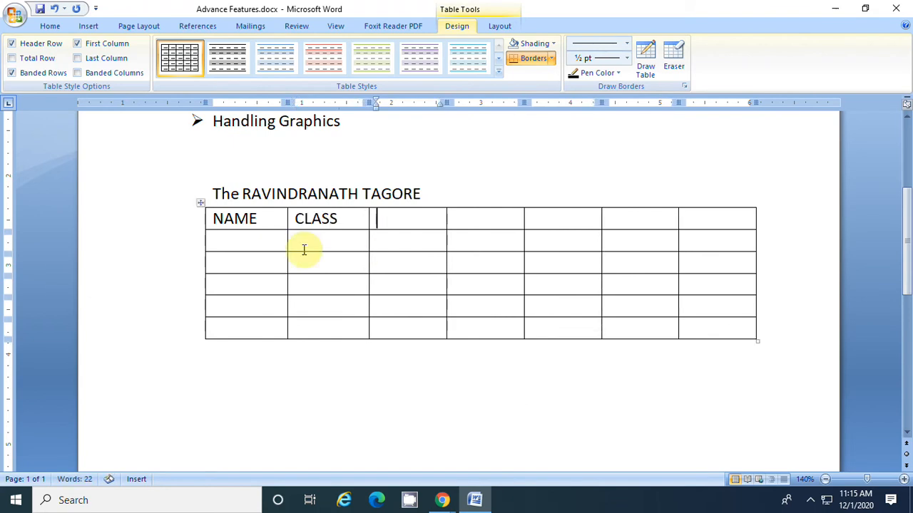
text(OM)
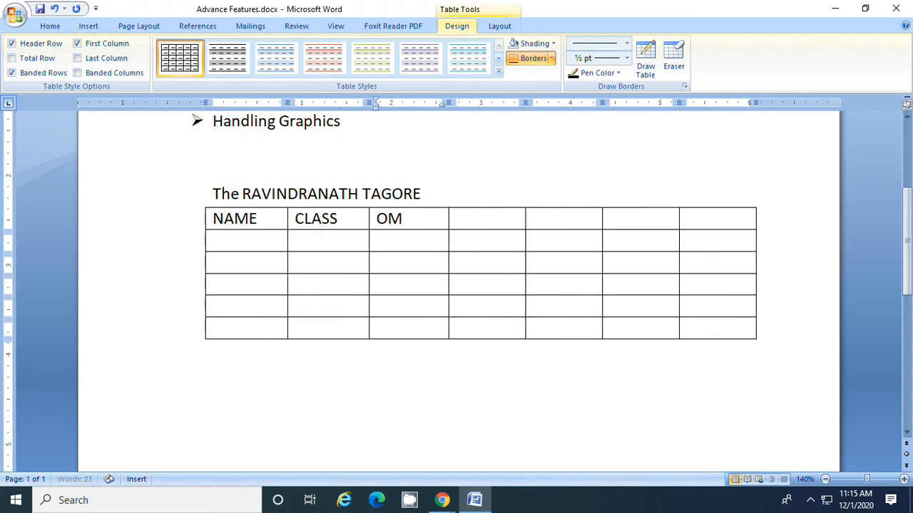
key(Tab)
key(BackSpace)
key(BackSpace)
key(BackSpace)
text(OM)
key(Tab)
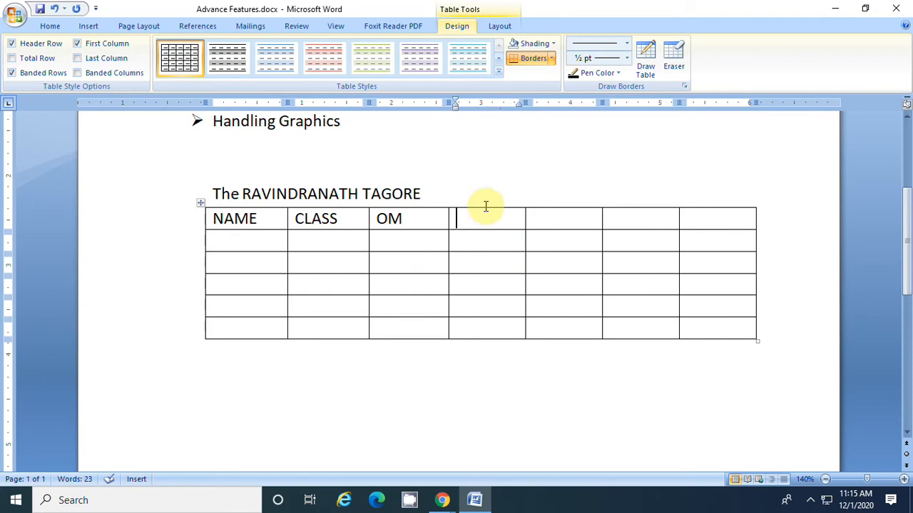
mouse_move(487, 204)
mouse_down()
mouse_move(749, 198)
mouse_move(745, 208)
mouse_up()
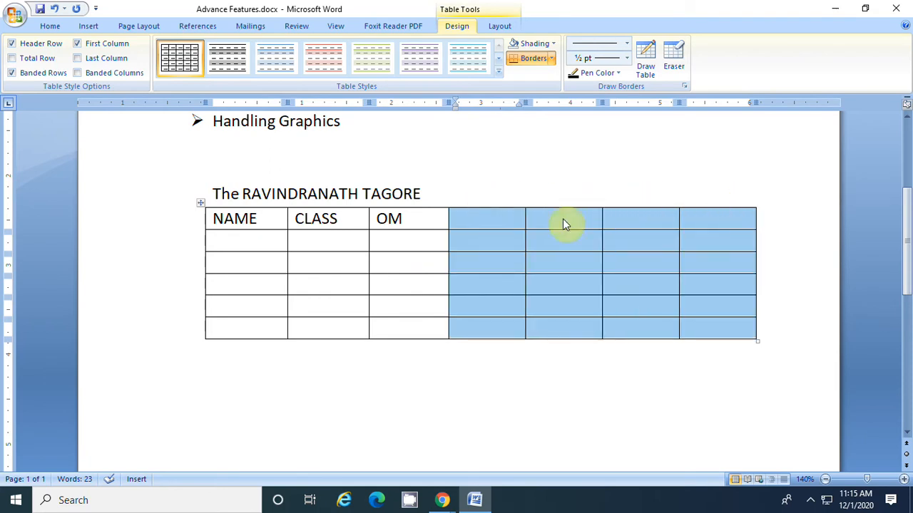
click(475, 234)
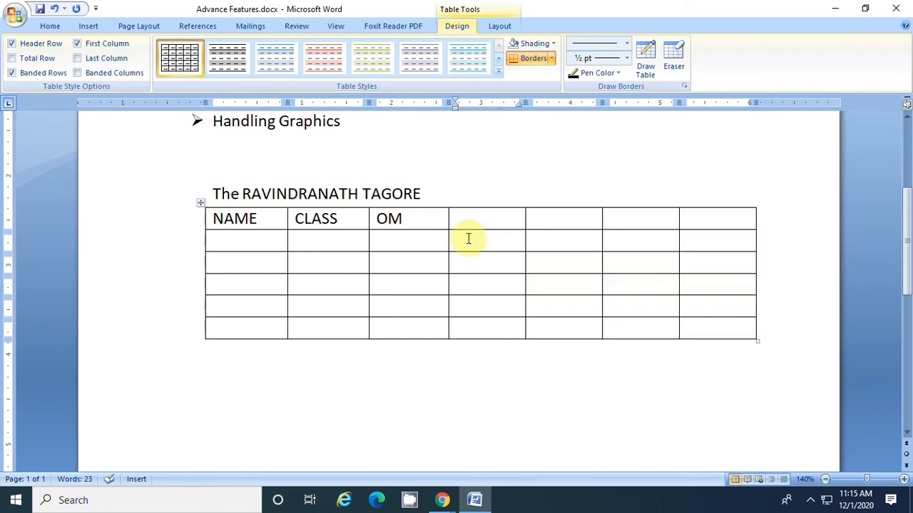
drag(474, 204, 730, 207)
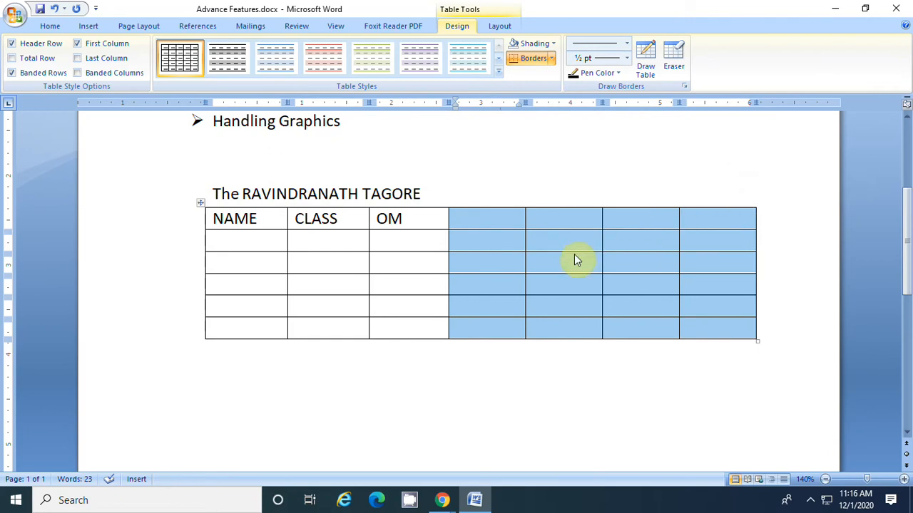
right_click(483, 220)
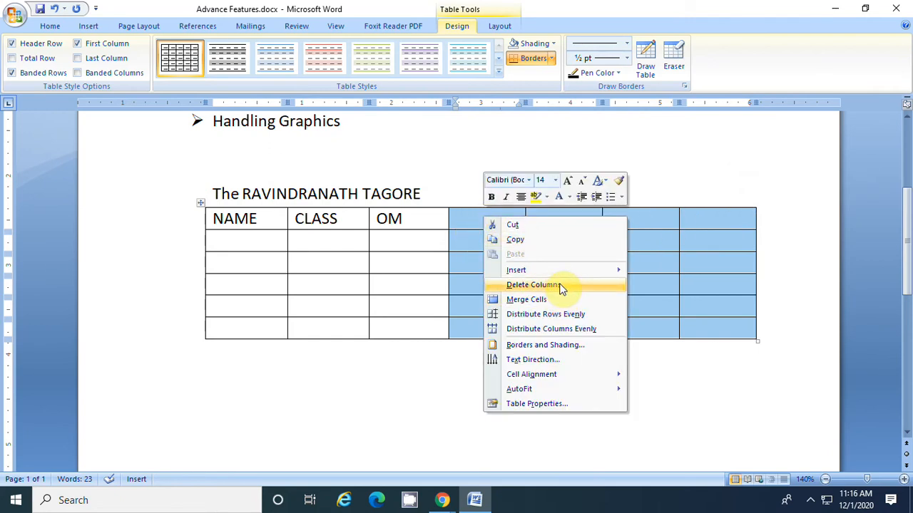
click(460, 216)
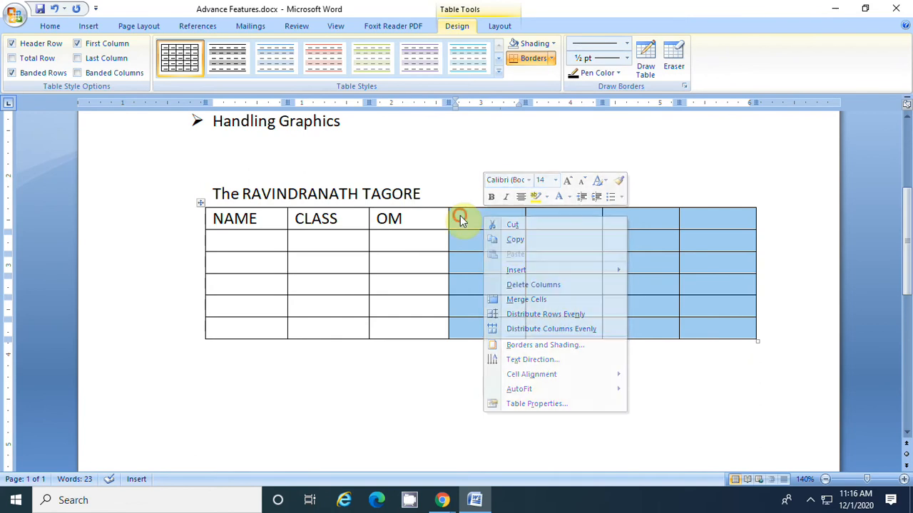
click(502, 220)
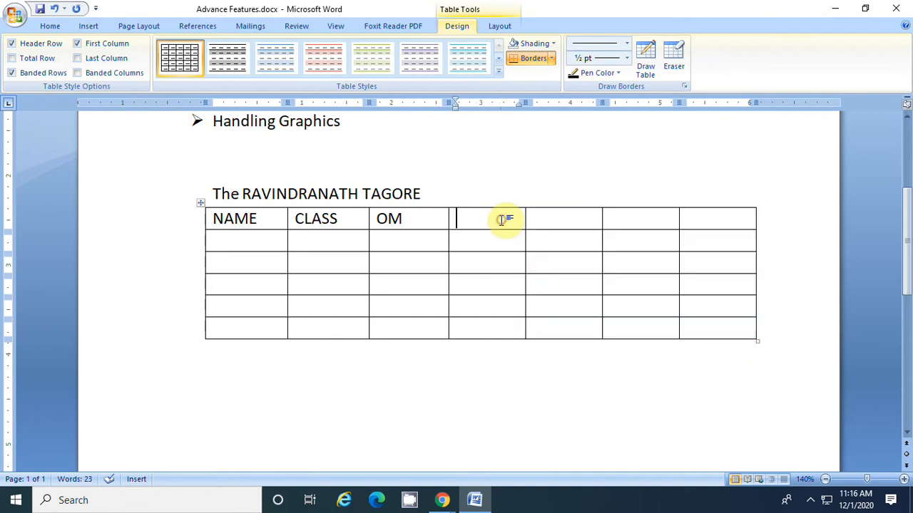
Delete the four empty table columns after the OM column
click(499, 25)
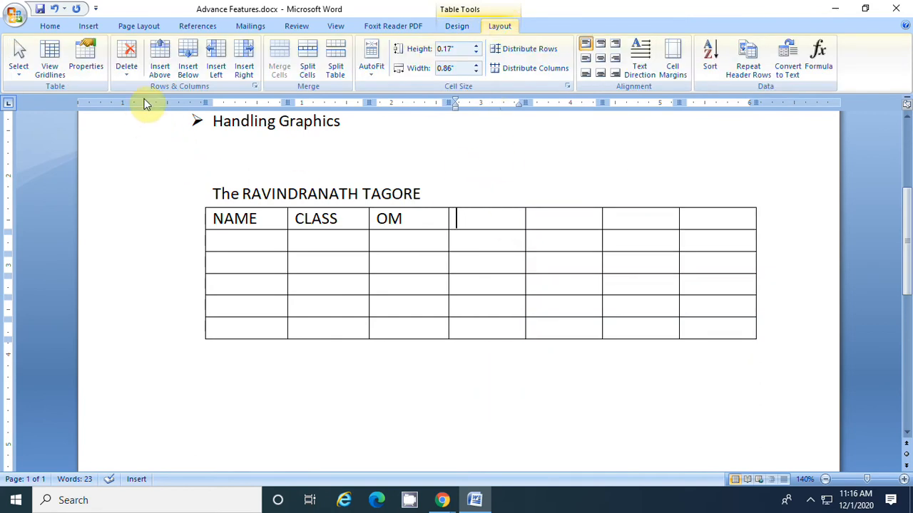
click(128, 71)
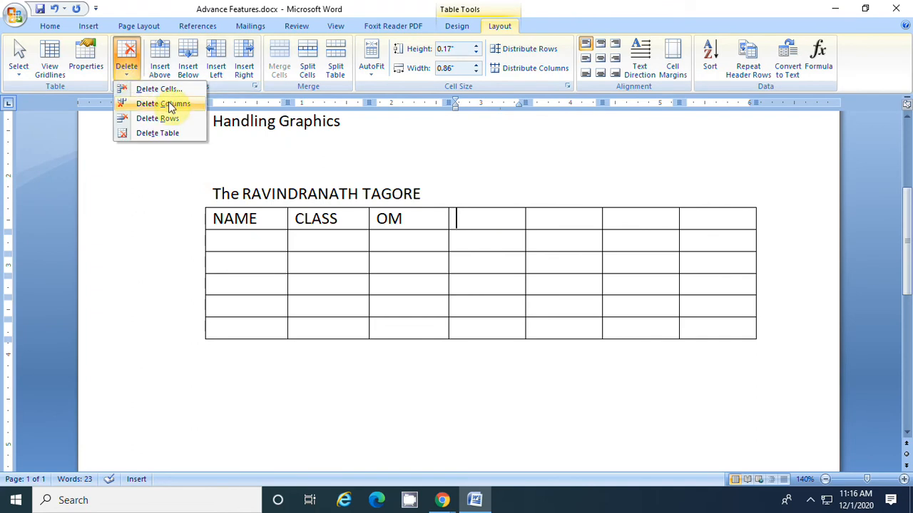
click(485, 244)
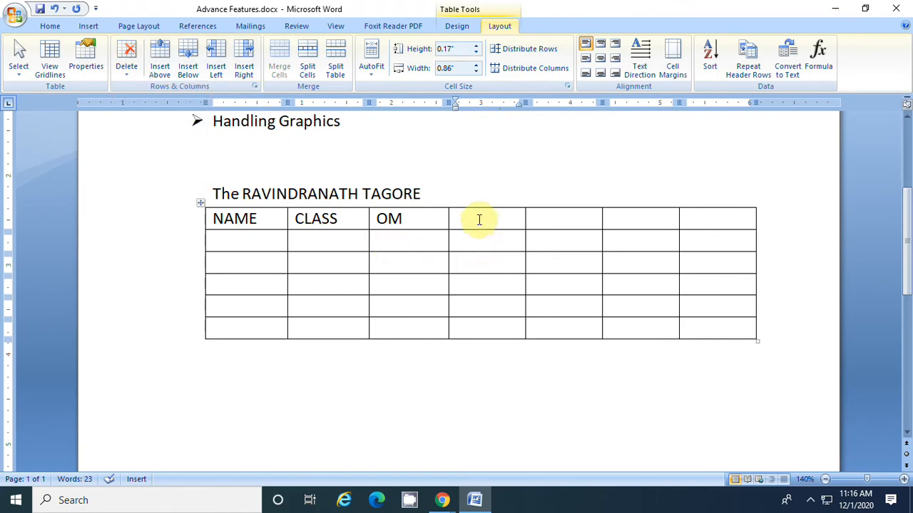
drag(474, 207, 805, 240)
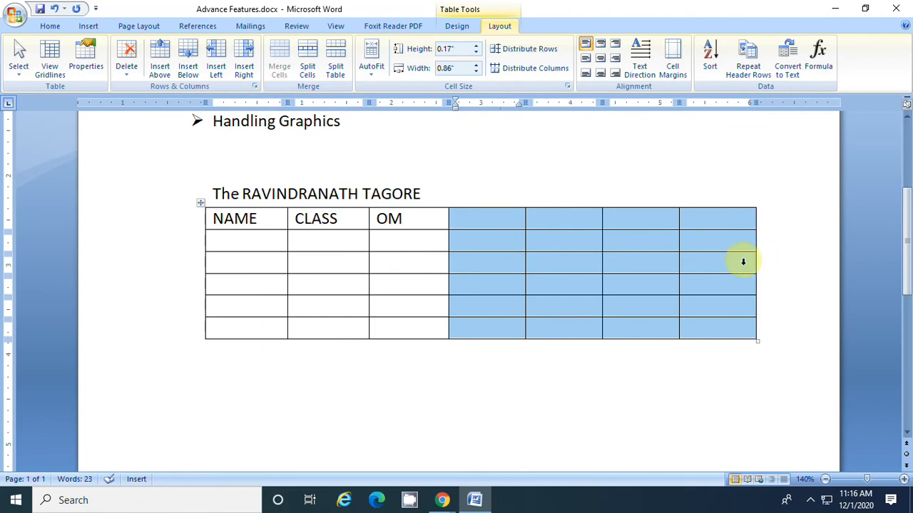
click(128, 71)
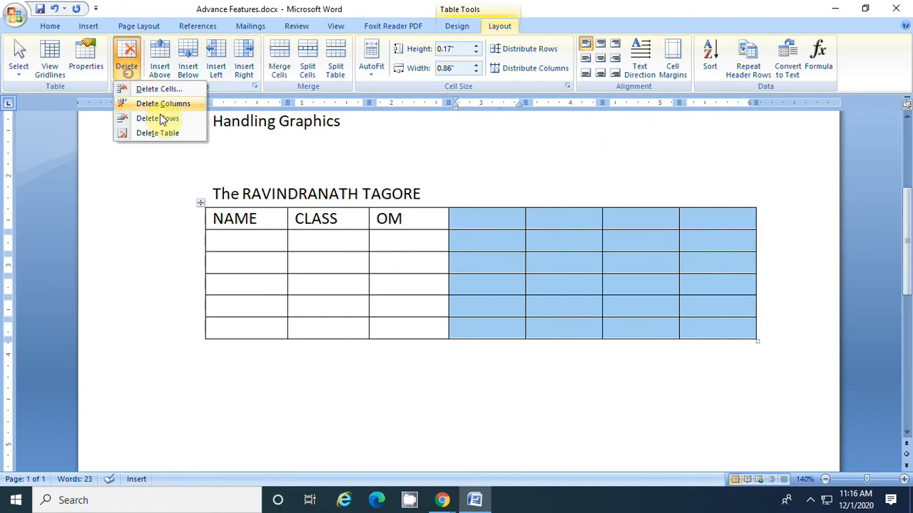
click(173, 104)
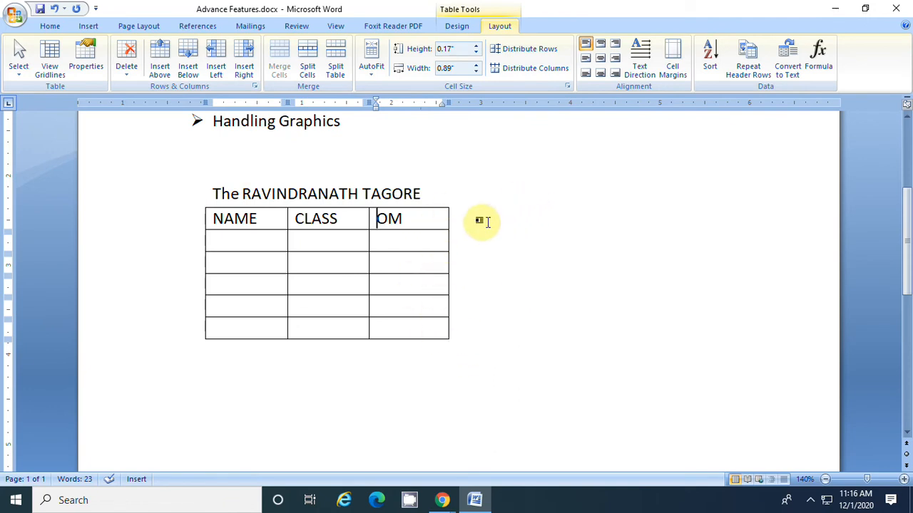
Insert a column after the OM column with the heading "REMARK", and place the cursor in the cell below NAME
click(439, 216)
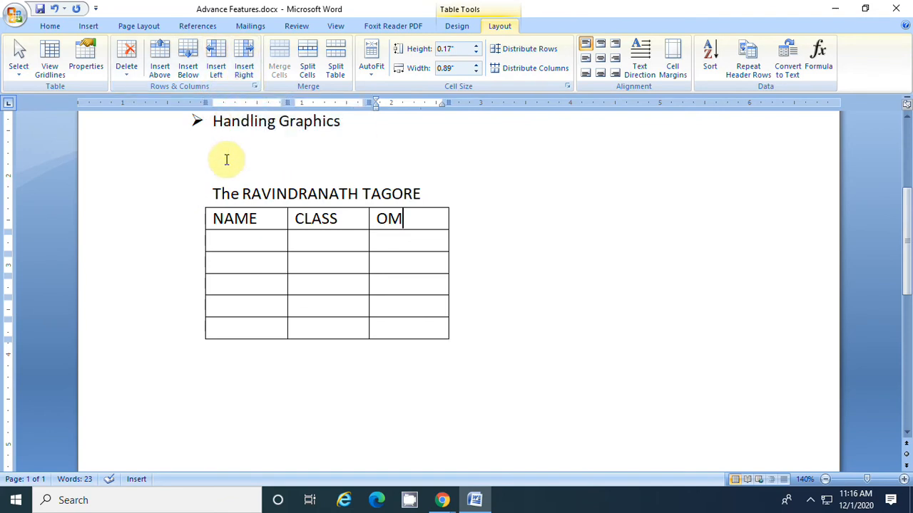
click(245, 67)
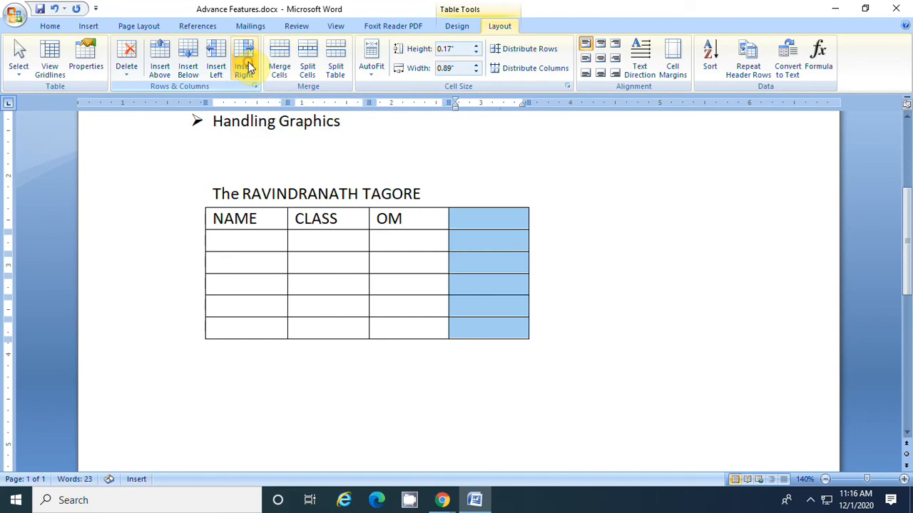
click(515, 218)
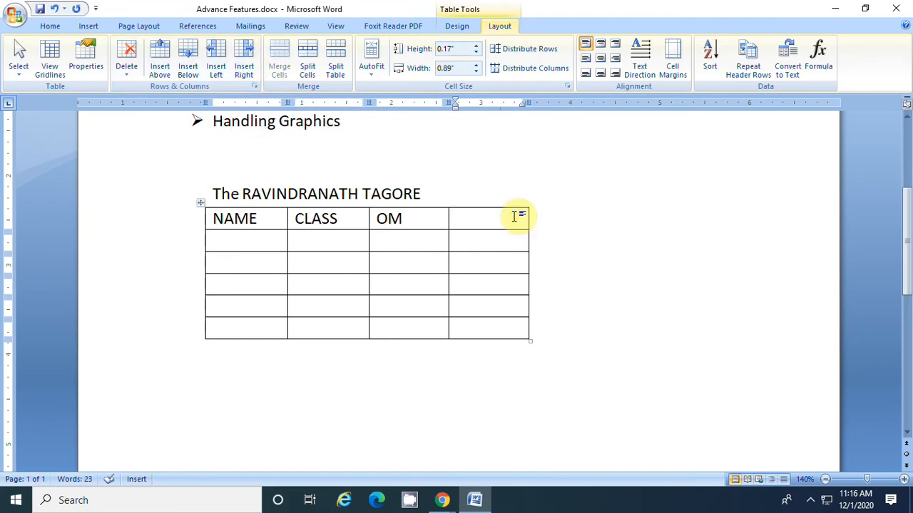
text(REMARK)
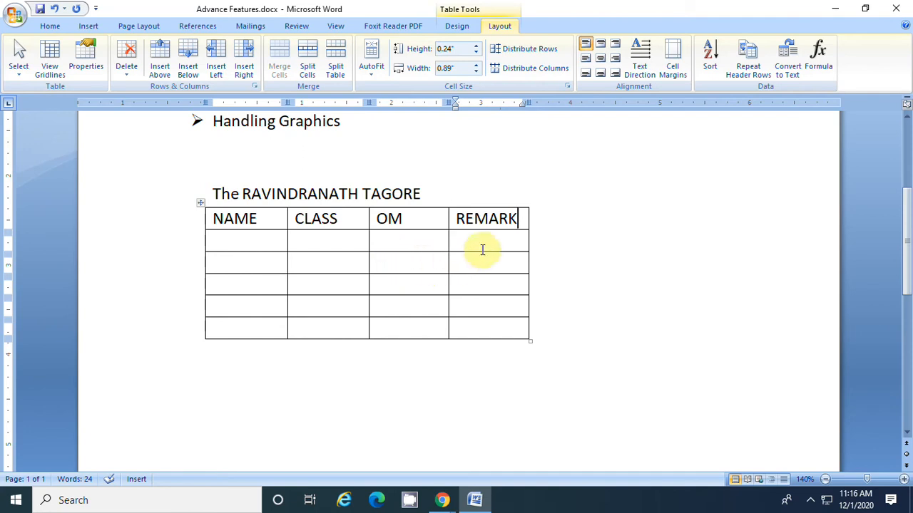
click(242, 244)
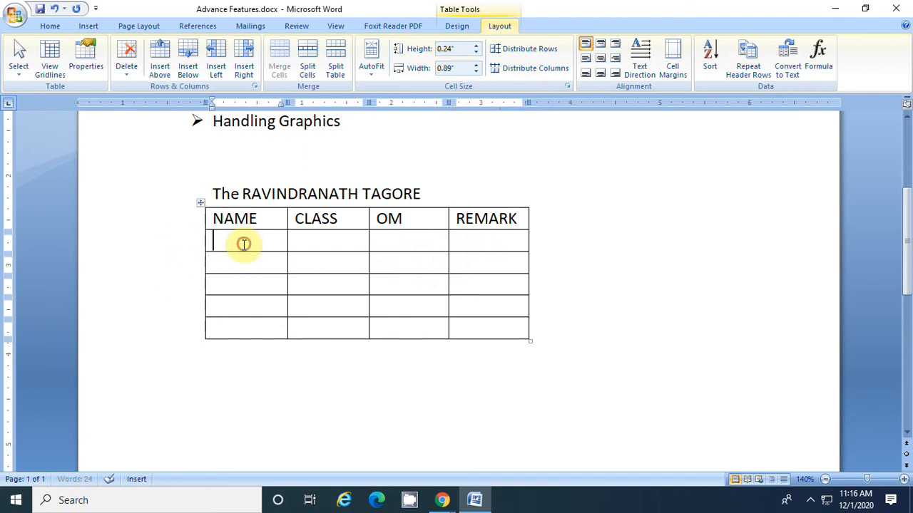
Enter students' first names in the first three cells below the NAME heading
text(AJAY)
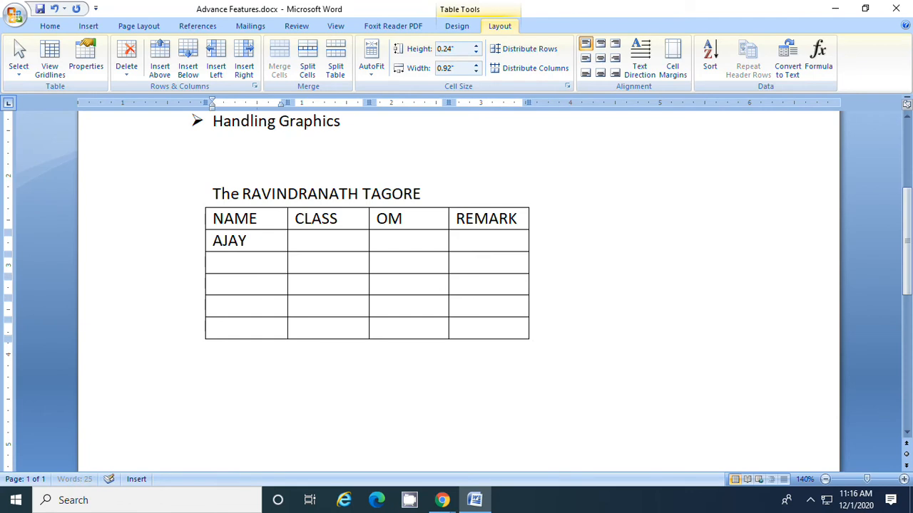
key(Down)
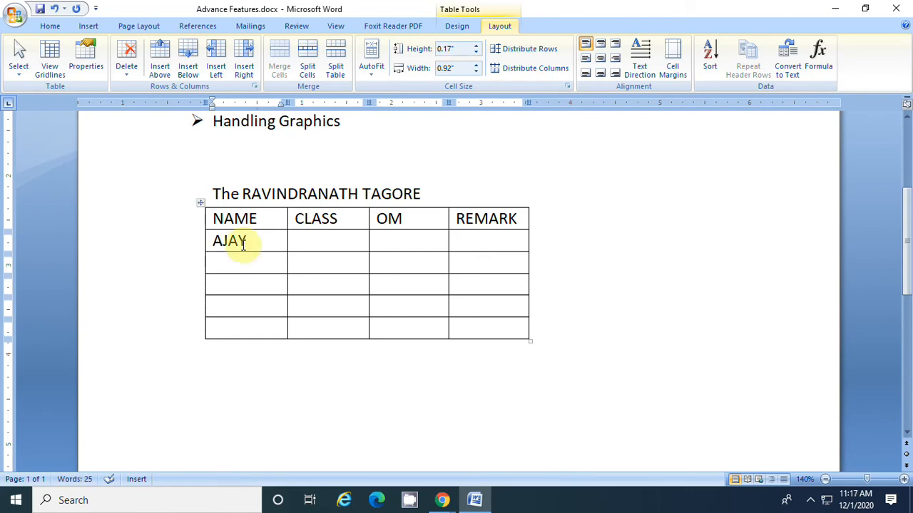
text(AS)
text(HIK)
key(BackSpace)
key(BackSpace)
key(Down)
text(MAHESHG)
key(BackSpace)
Enter students' first names in the last two cells of the NAME column
key(Down)
text(S)
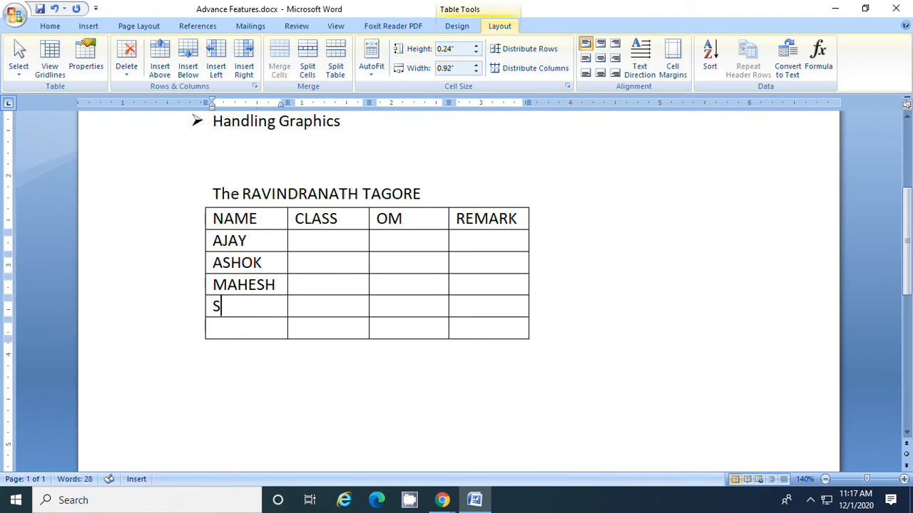
text(ARTHAK)
key(Down)
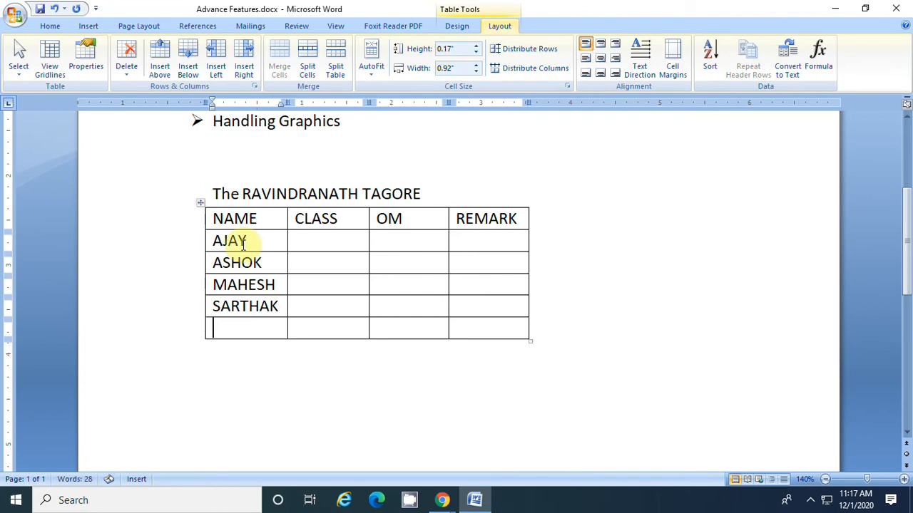
text(VINA)
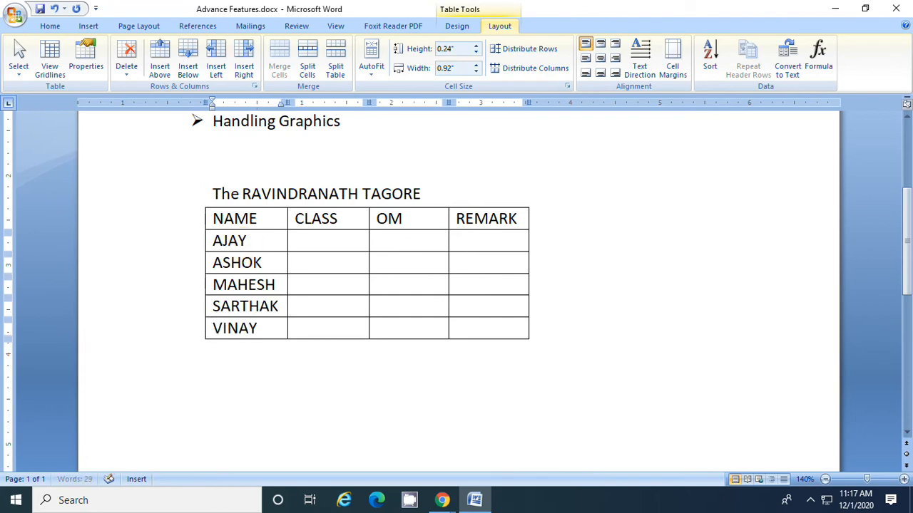
text(Y)
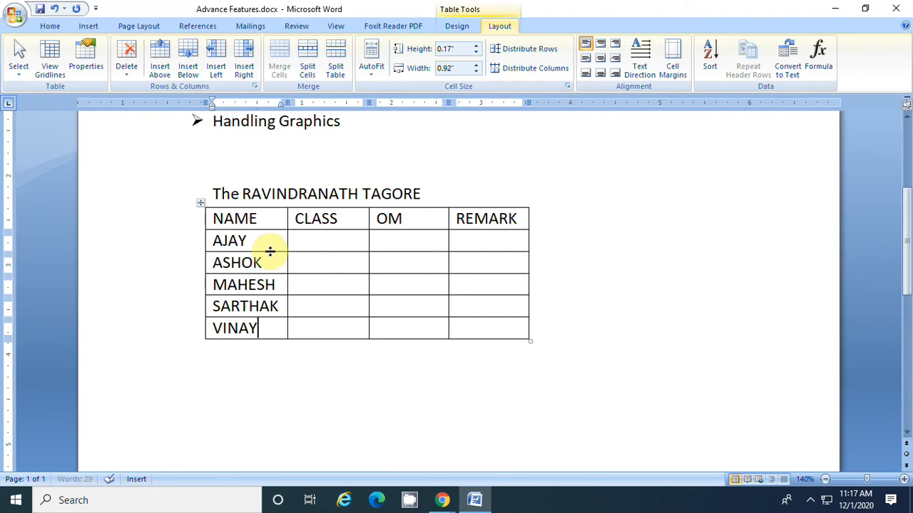
Fill the CLASS column with 2, 3, 2, 5 and 6 from the first data row down
click(321, 241)
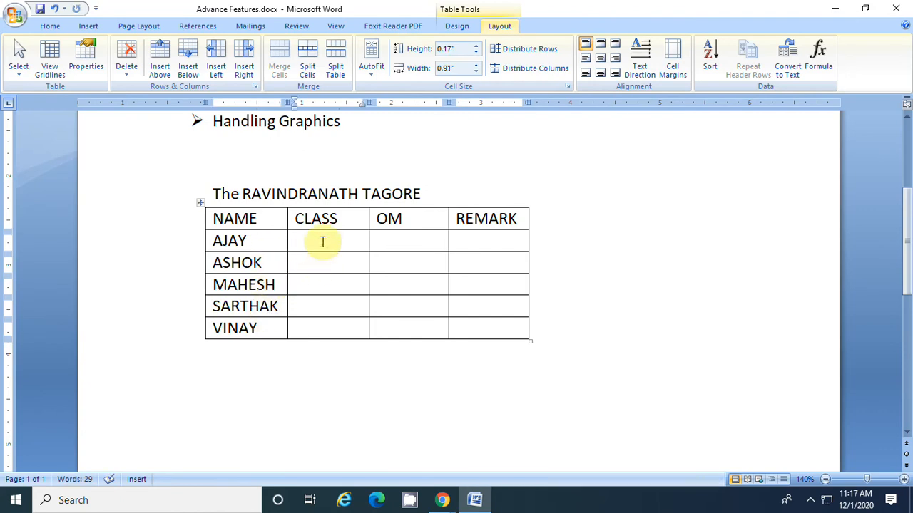
text(2)
key(Down)
text(3)
key(Down)
text(2)
key(Down)
text(5)
key(Down)
text(6)
Enter 456 and 458 in the first two data cells of the OM column
click(431, 241)
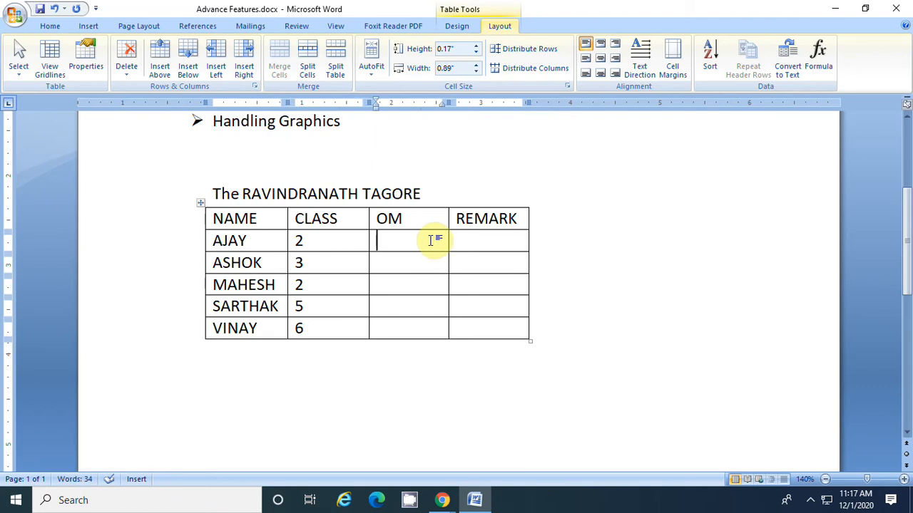
text(456)
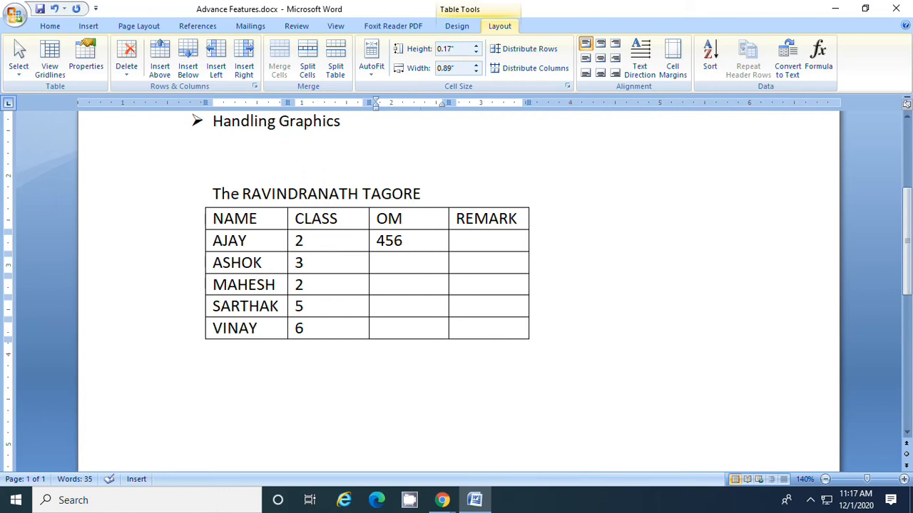
key(Down)
text(458)
Enter 345, 245 and 478 in the last three OM cells, and place the cursor in the first cell below REMARK
key(Down)
text(7)
text(6)
key(BackSpace)
key(BackSpace)
text(43)
key(BackSpace)
key(BackSpace)
text(345)
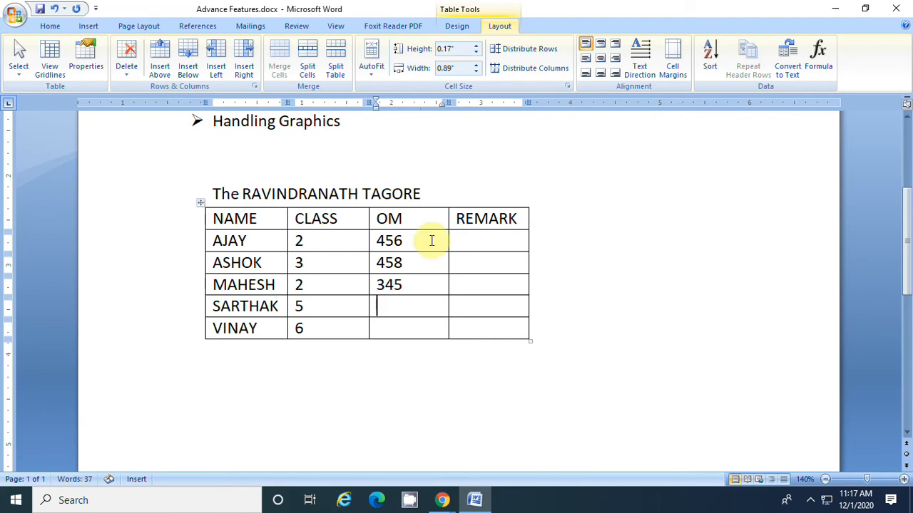
text(245)
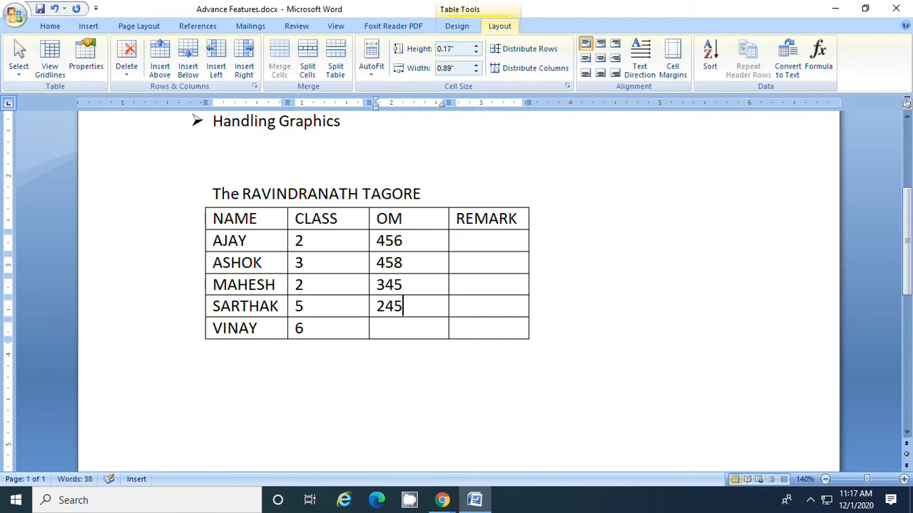
key(Down)
text(47)
click(489, 238)
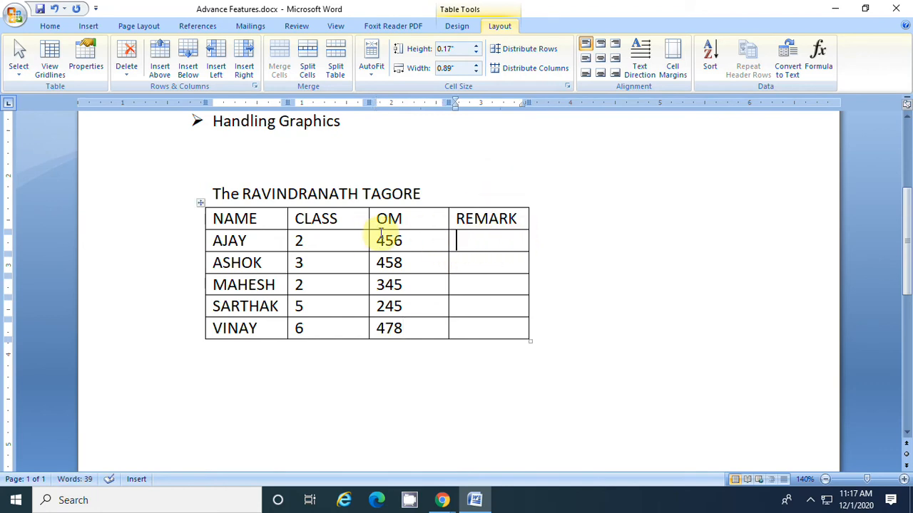
Insert an empty row below the third data row and another above the second data row
click(335, 283)
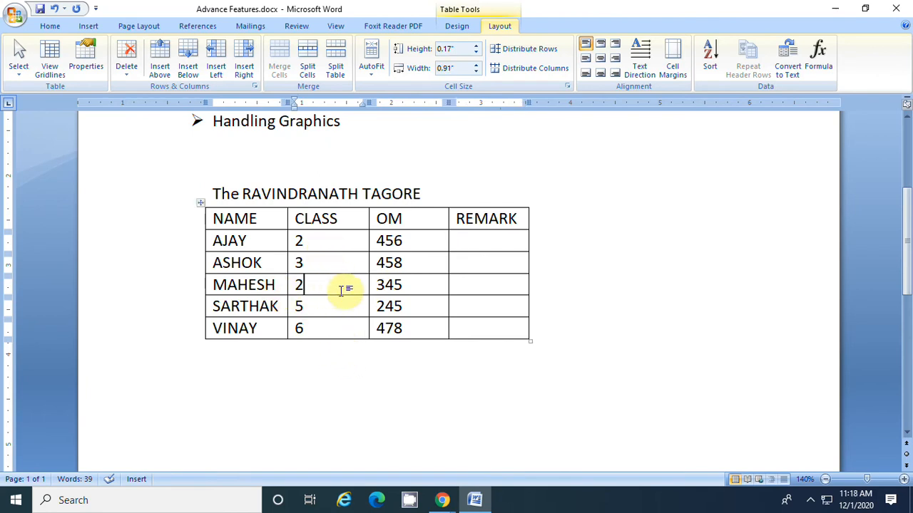
click(190, 51)
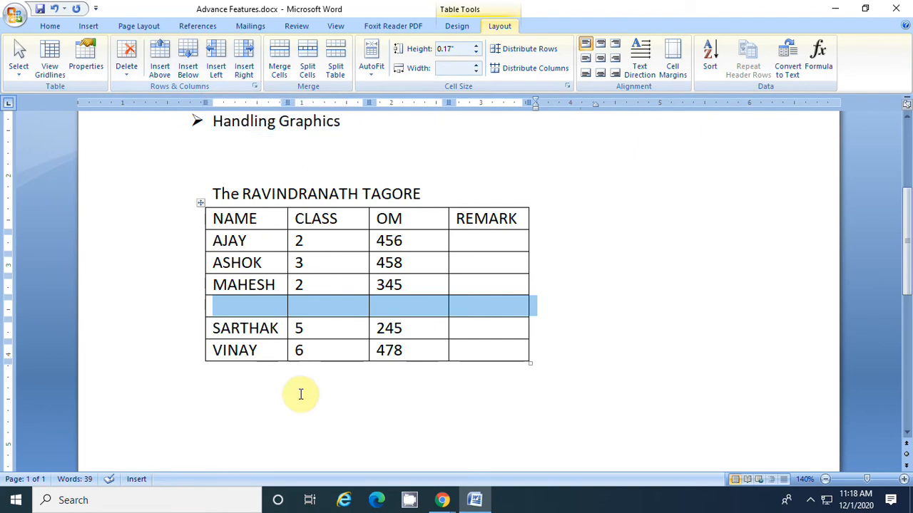
click(310, 264)
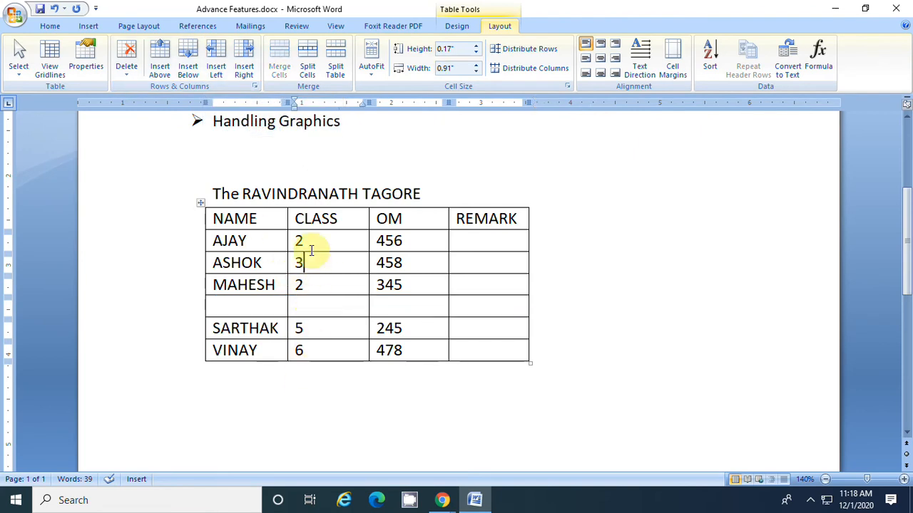
click(161, 57)
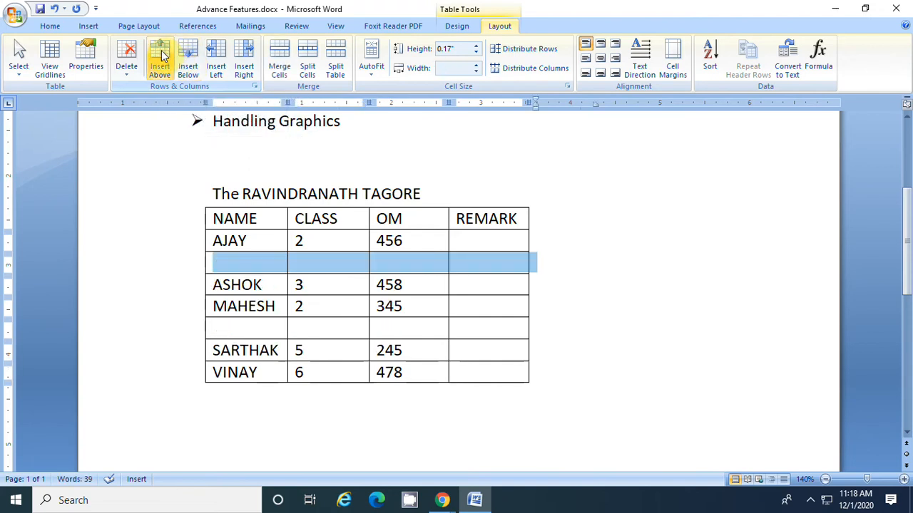
Delete the two empty rows from the table
click(248, 268)
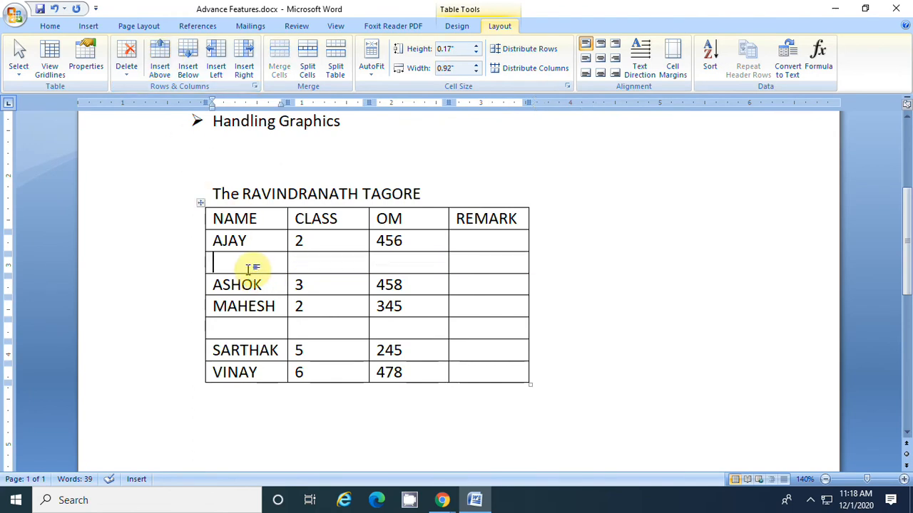
click(128, 68)
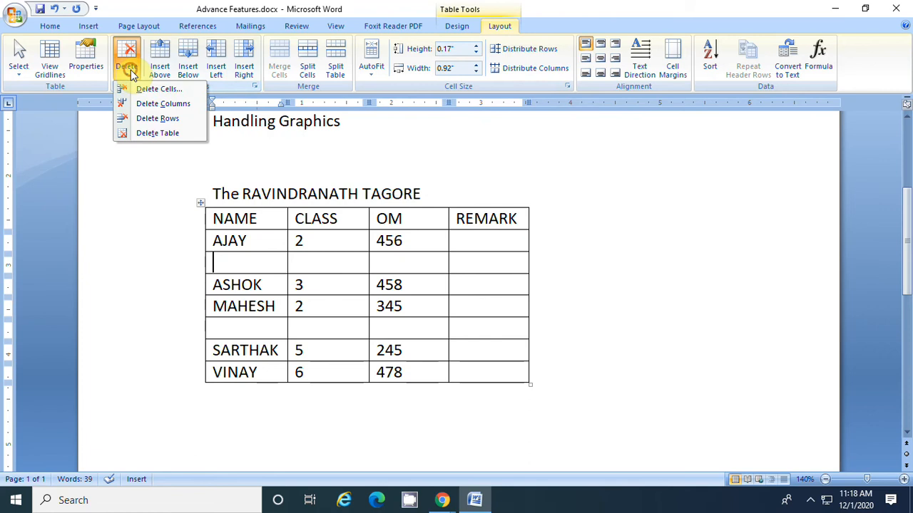
click(174, 119)
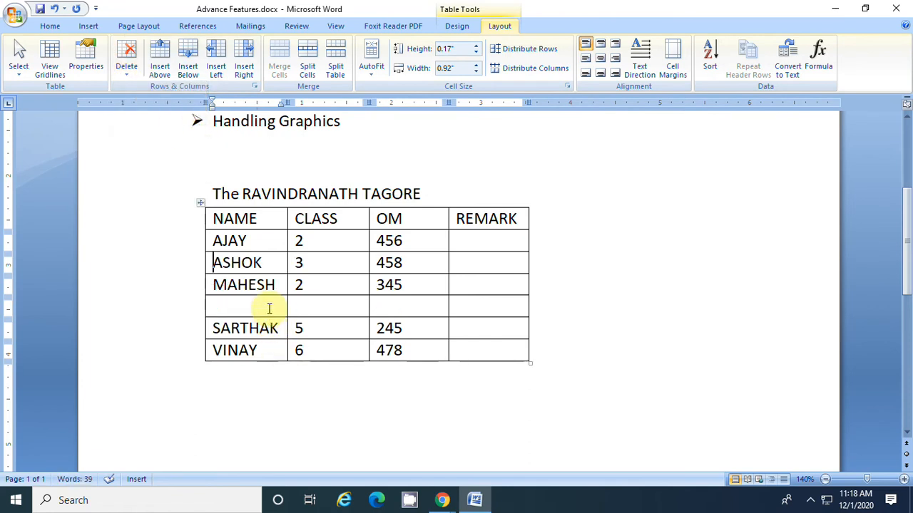
click(127, 66)
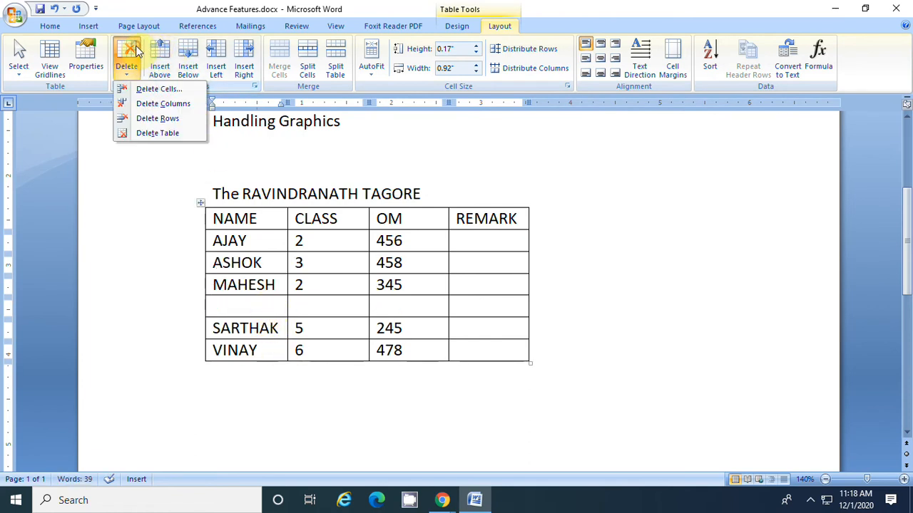
click(159, 122)
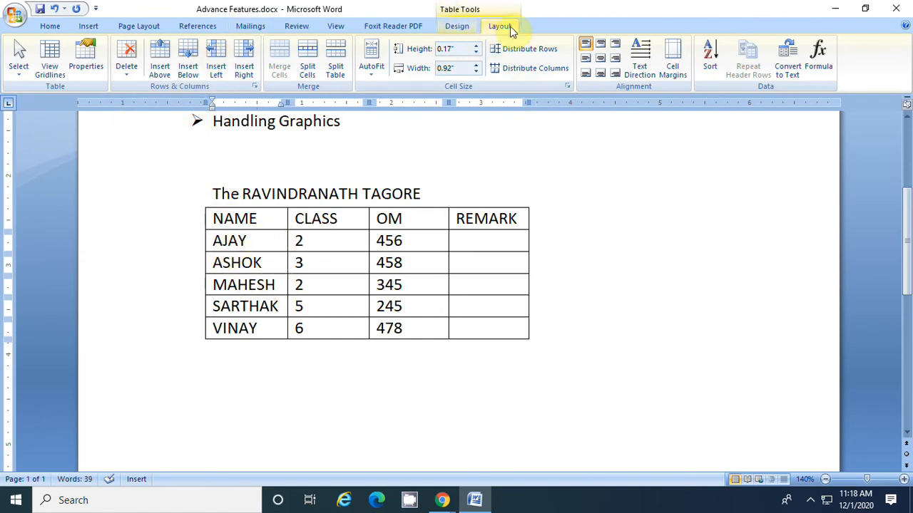
click(456, 26)
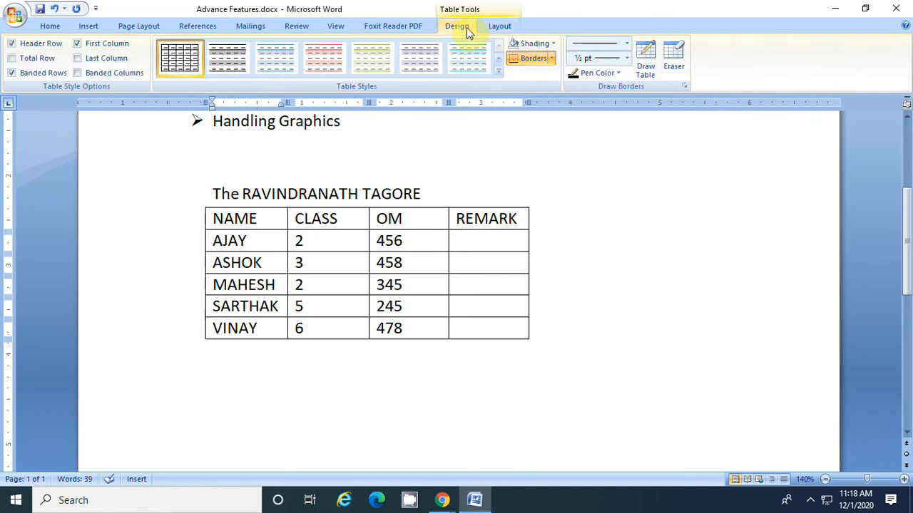
click(499, 28)
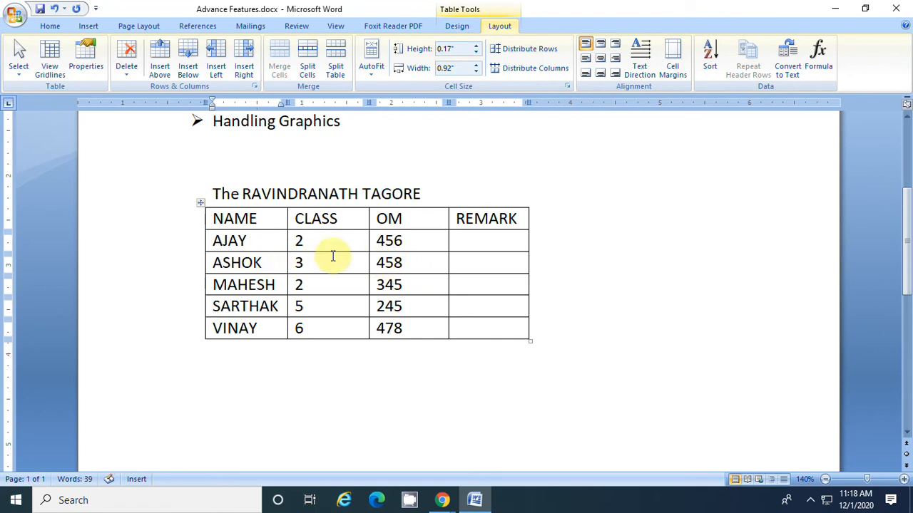
click(361, 123)
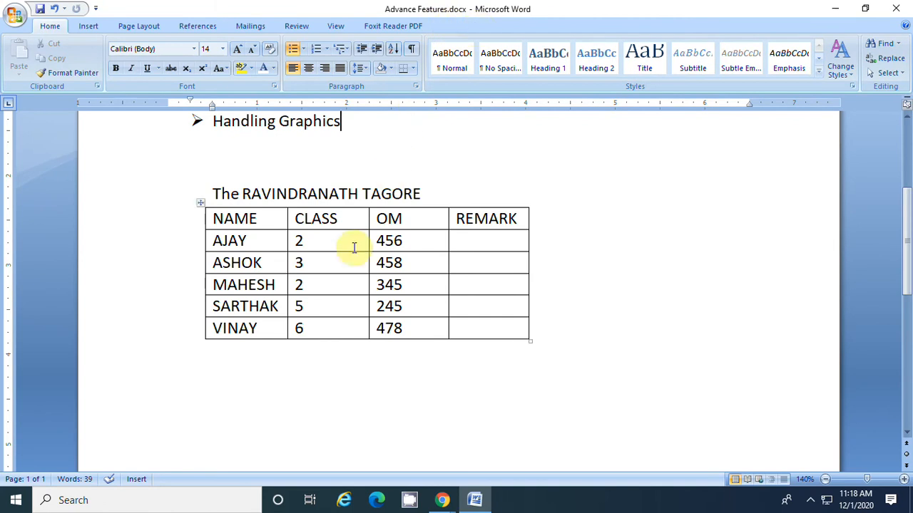
Apply the built-in table style with purple header row and first column, gray banded rows and thick black horizontal lines
click(332, 245)
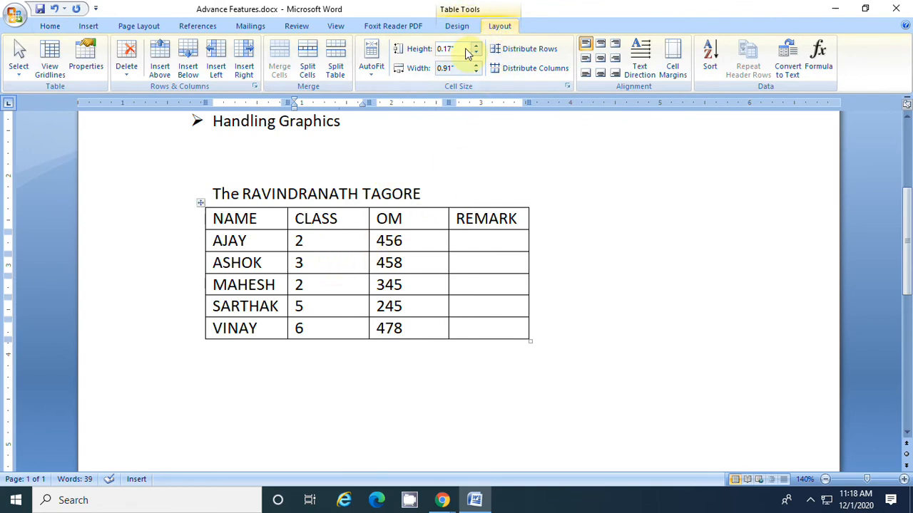
click(459, 27)
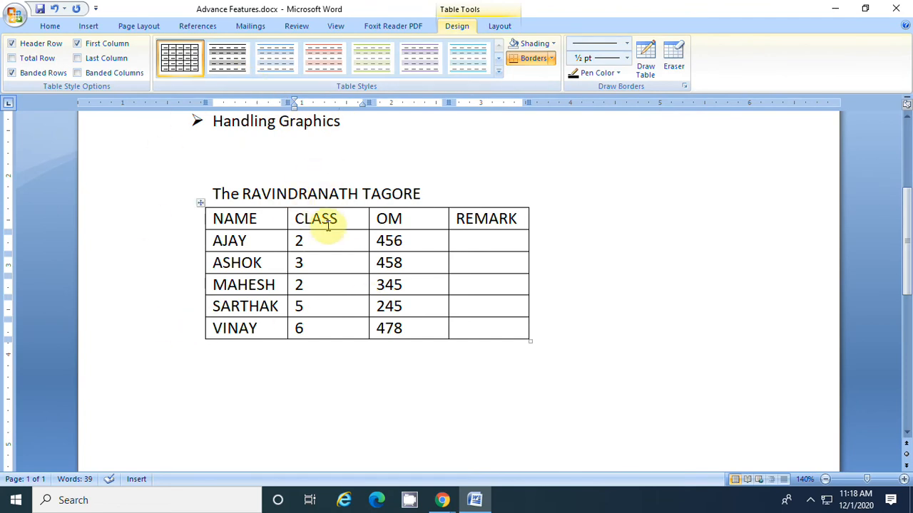
click(498, 73)
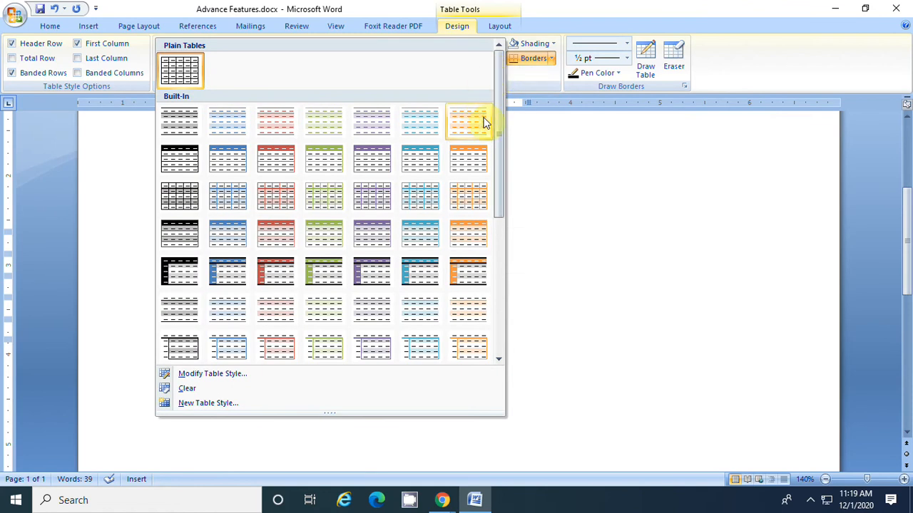
drag(493, 119, 490, 286)
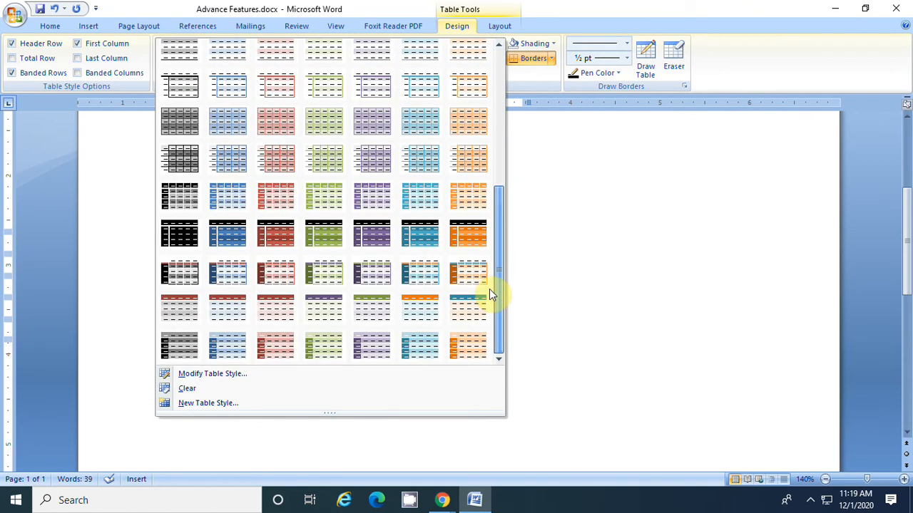
scroll(492, 259, up, 3)
drag(496, 206, 497, 204)
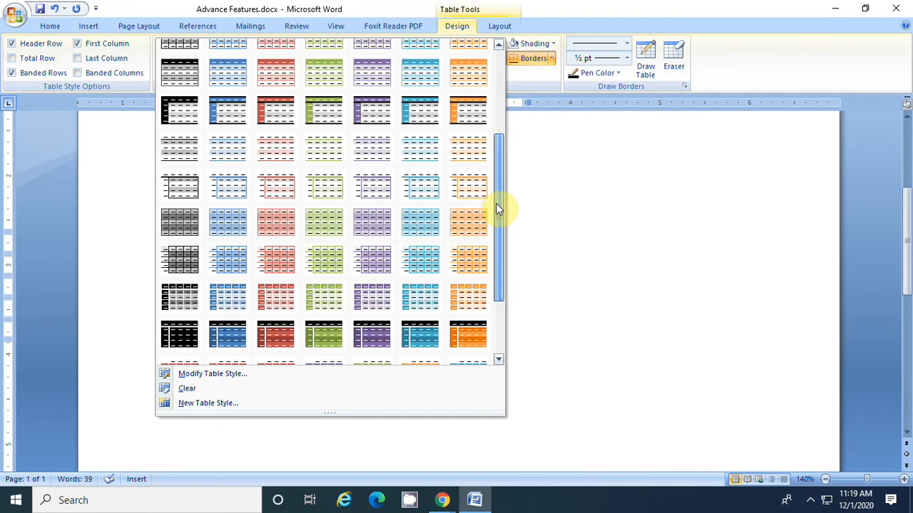
click(370, 114)
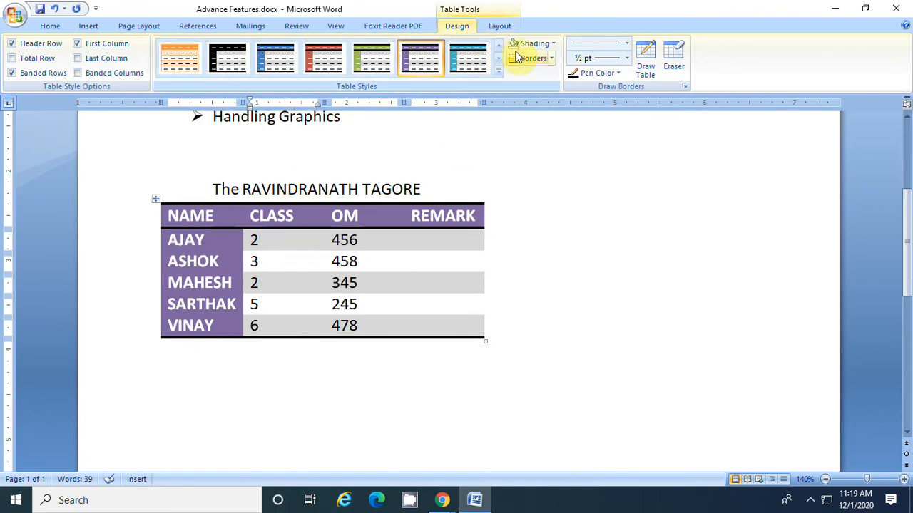
Look at the shading colors, and apply All Borders to the first data cell in the CLASS column
click(554, 44)
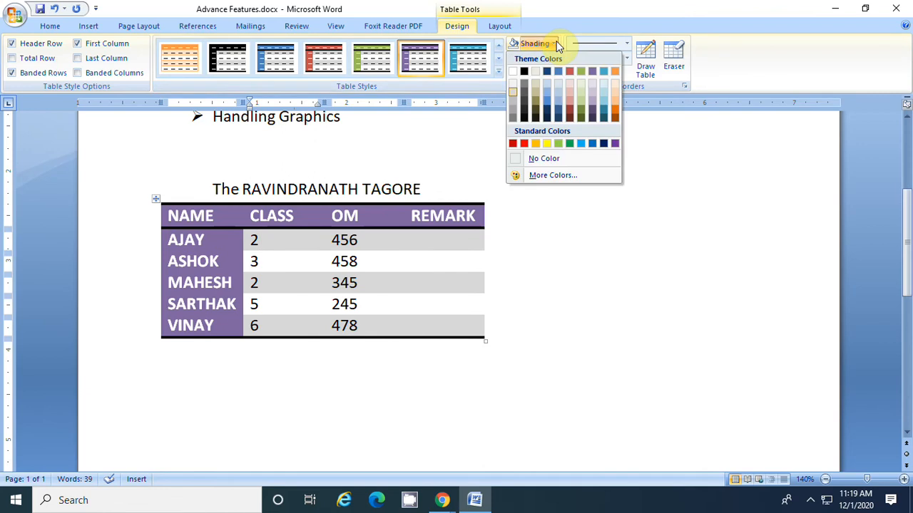
click(554, 42)
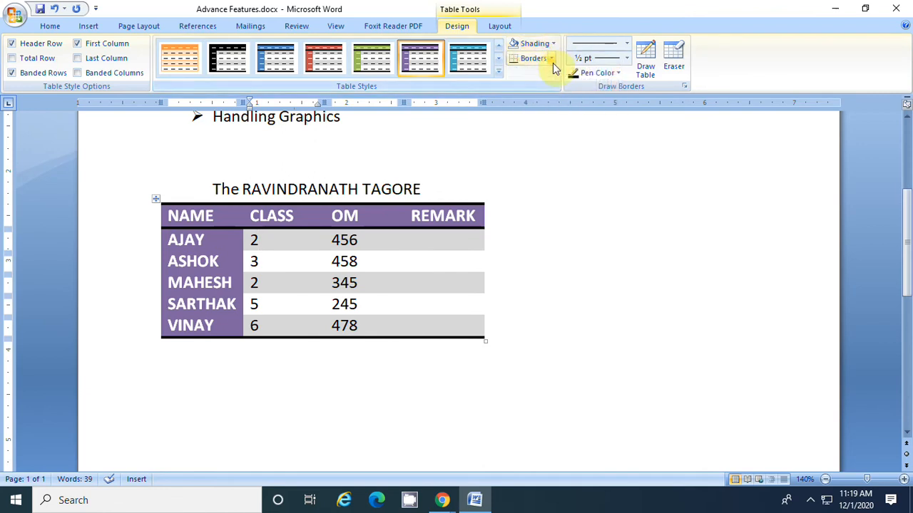
click(553, 59)
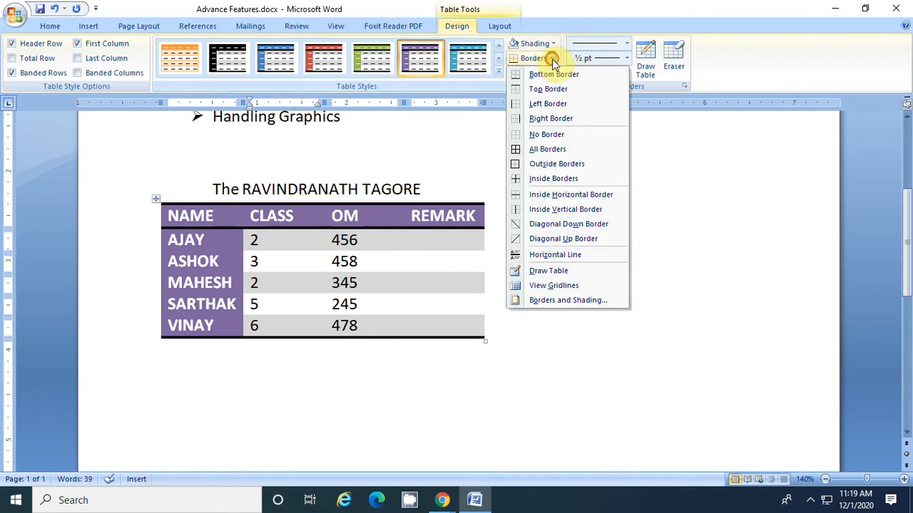
click(549, 151)
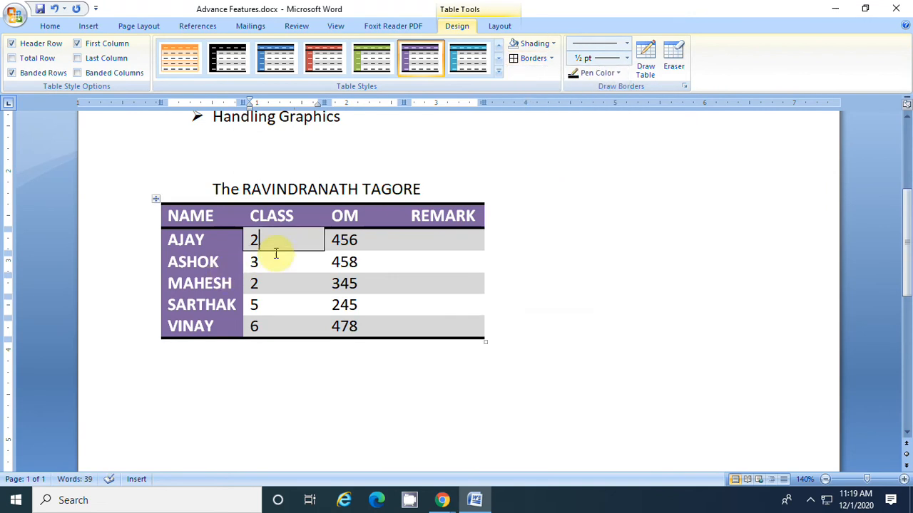
Apply All Borders to the entire table
click(156, 199)
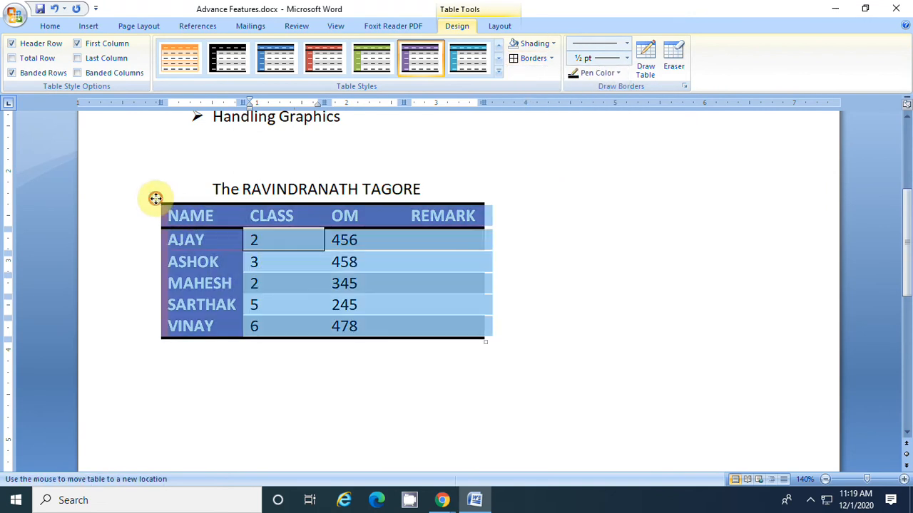
click(532, 60)
click(433, 257)
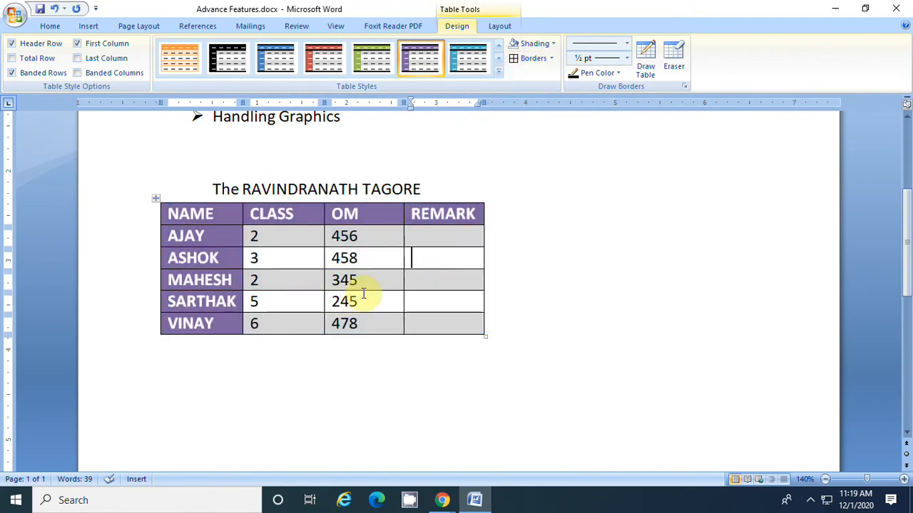
Look through the available border line styles and pen colors
click(626, 44)
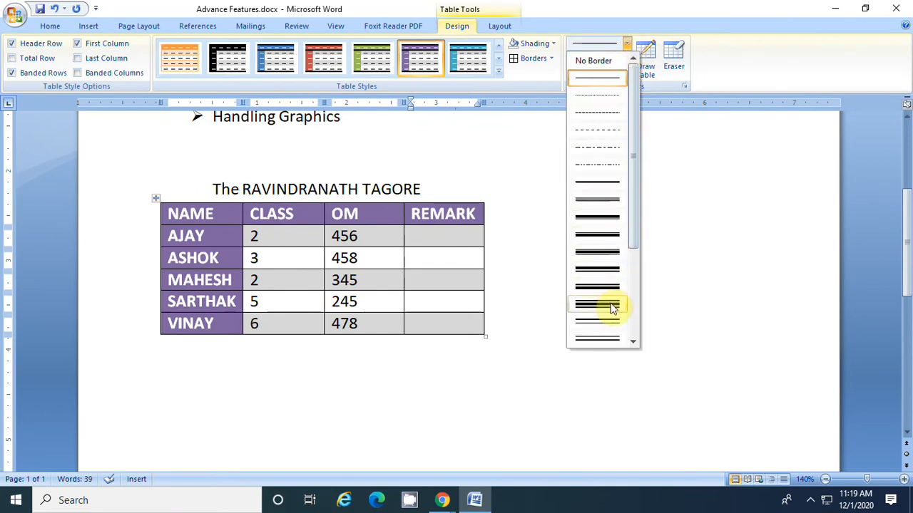
click(625, 42)
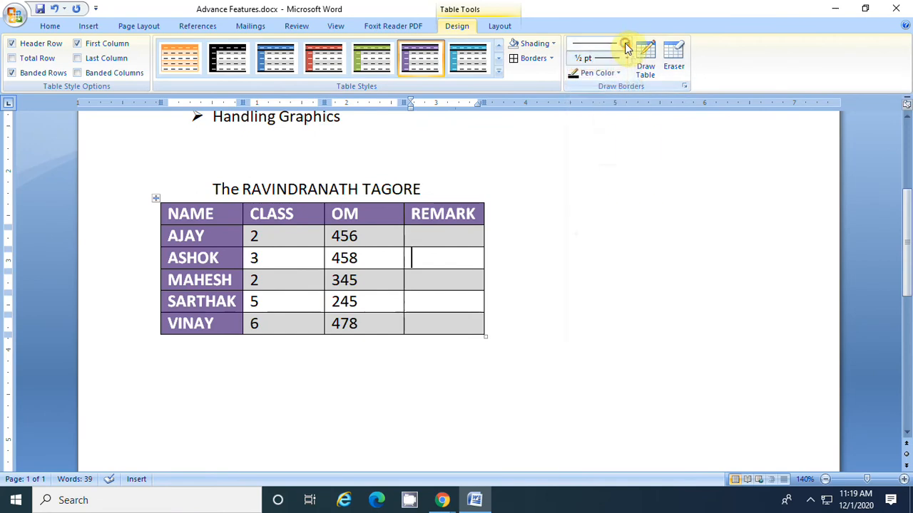
click(620, 74)
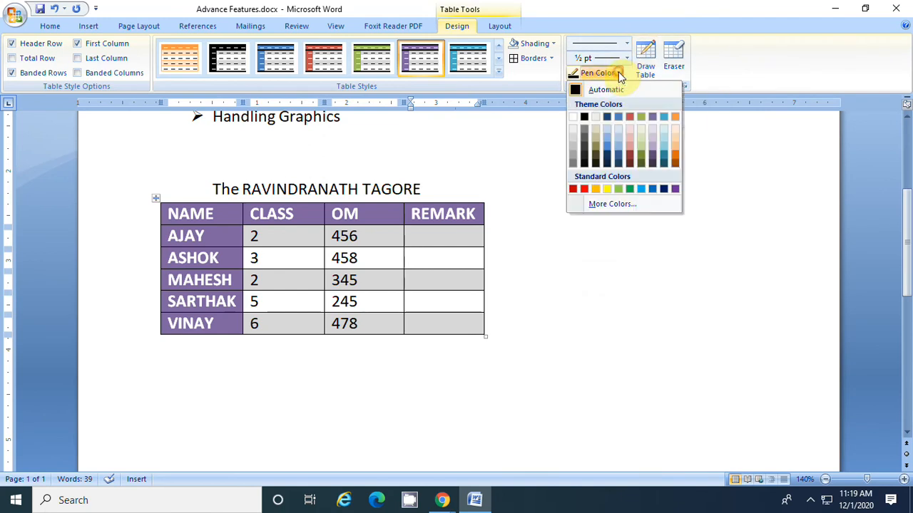
click(618, 73)
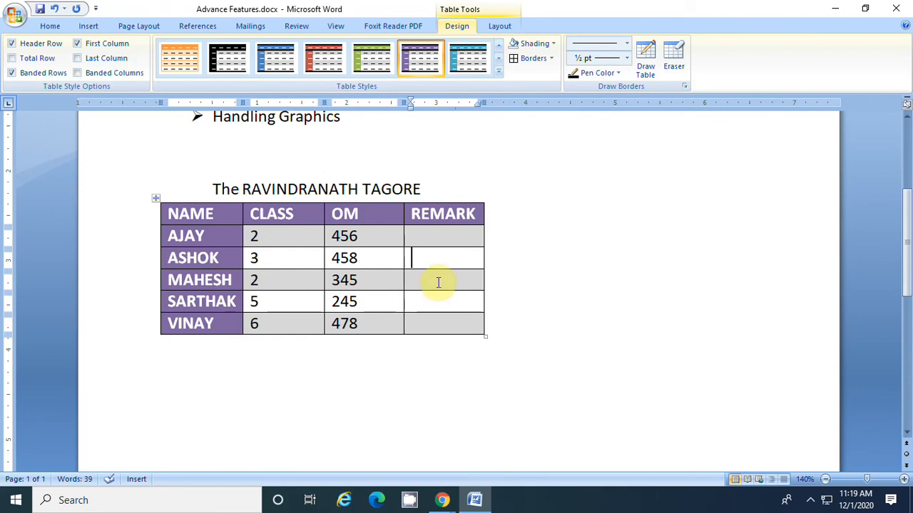
Erase the border between the first and second data cells of the REMARK column
click(673, 61)
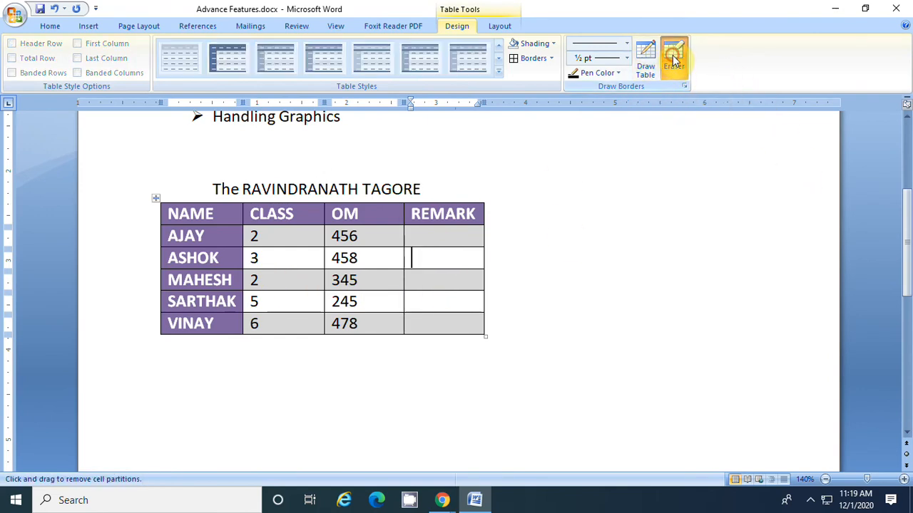
click(426, 245)
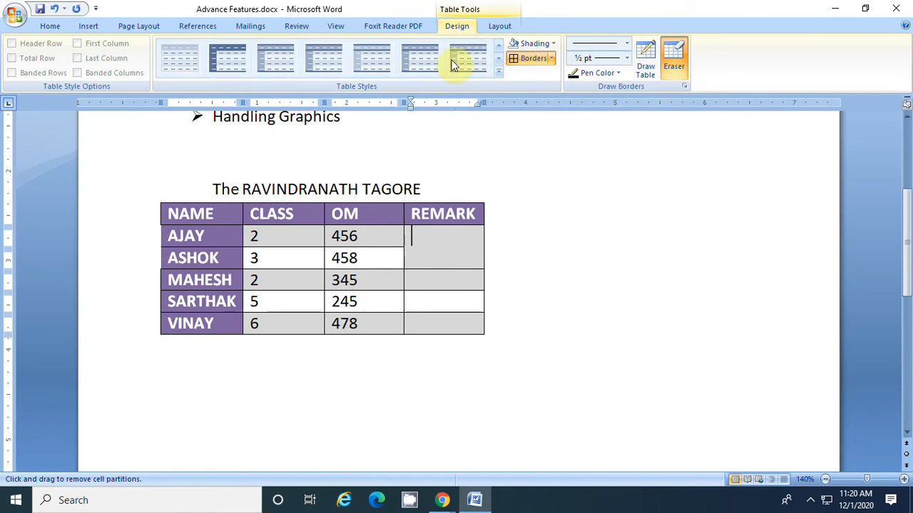
click(499, 27)
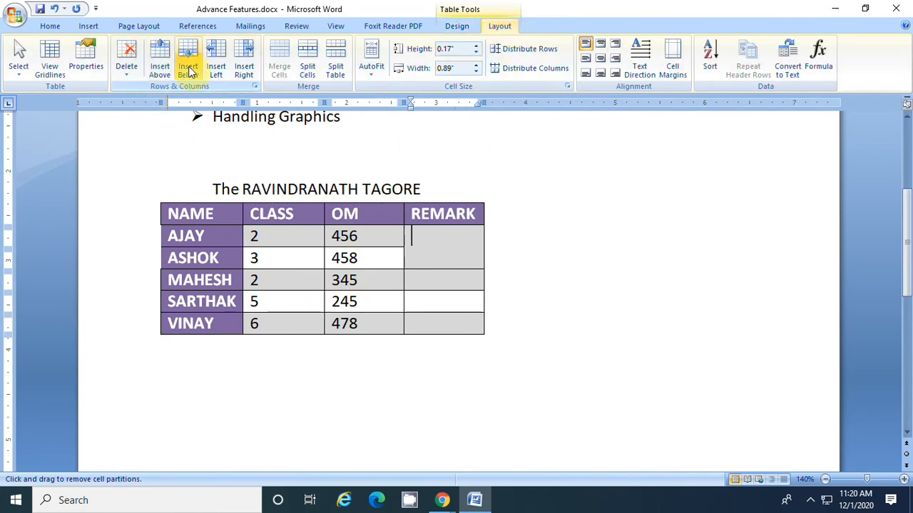
click(131, 78)
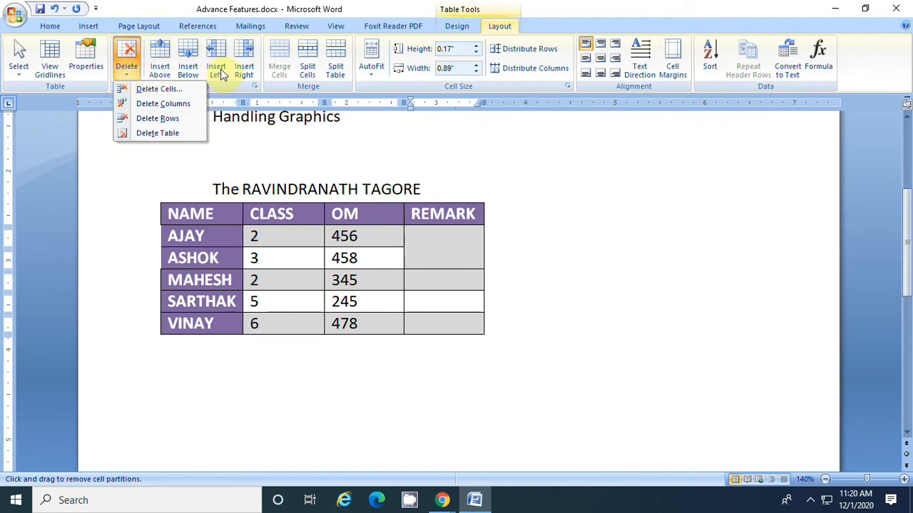
click(423, 296)
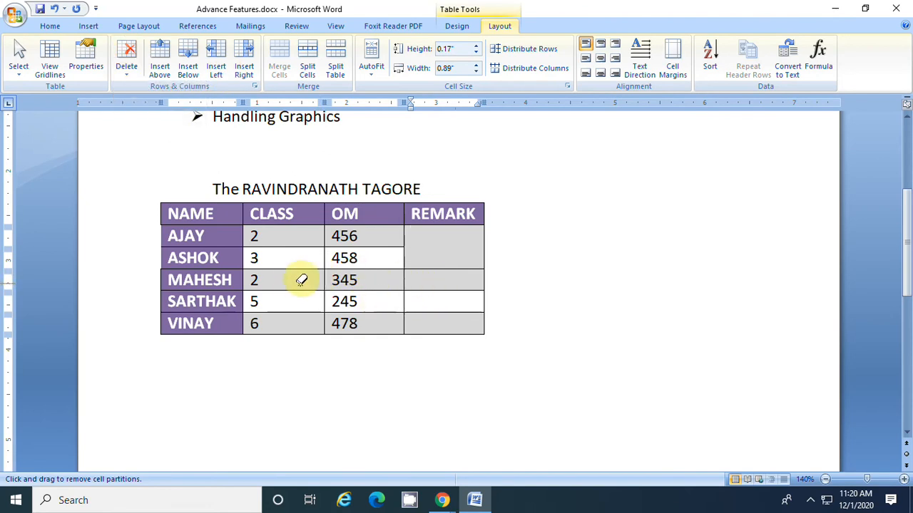
click(467, 25)
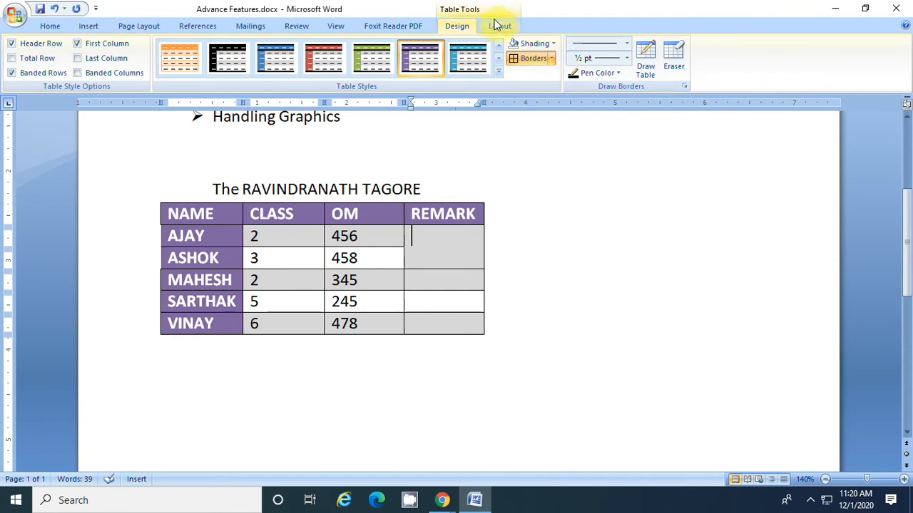
Delete the CLASS cell of the third data row using the Shift cells up option
click(499, 25)
click(126, 68)
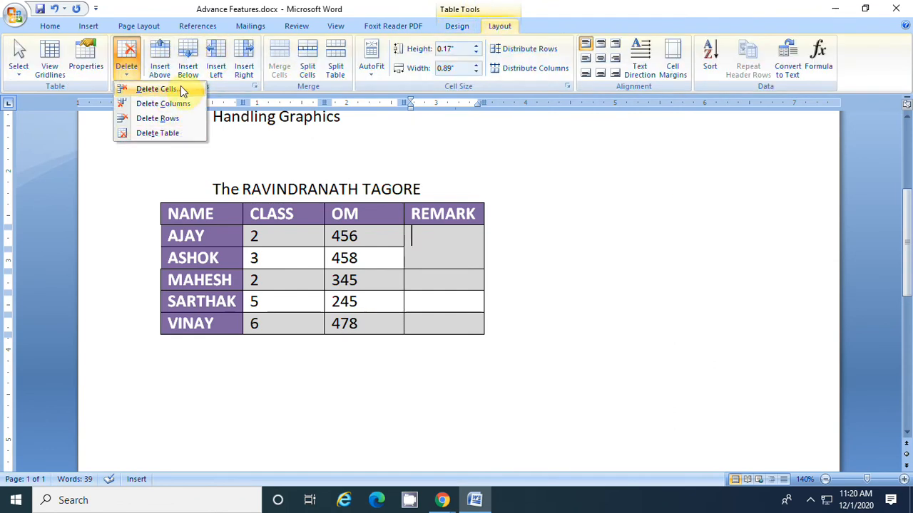
click(292, 279)
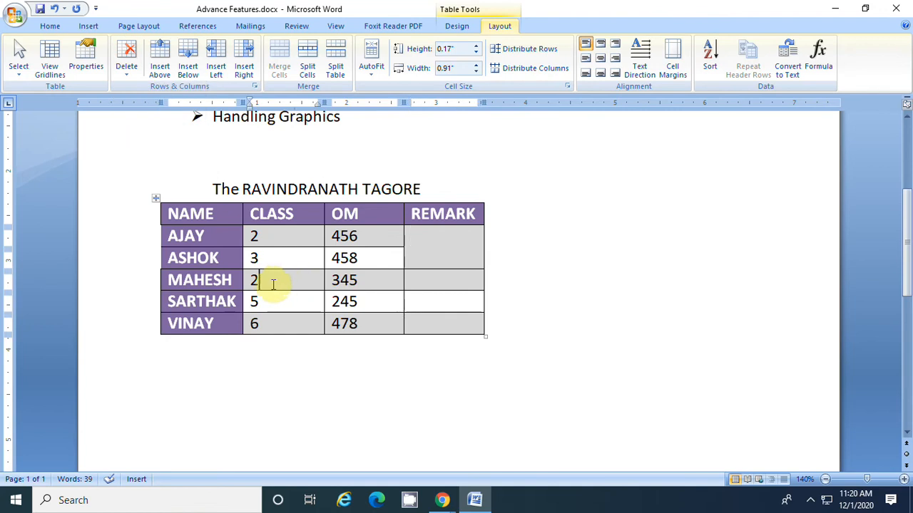
click(125, 70)
click(146, 87)
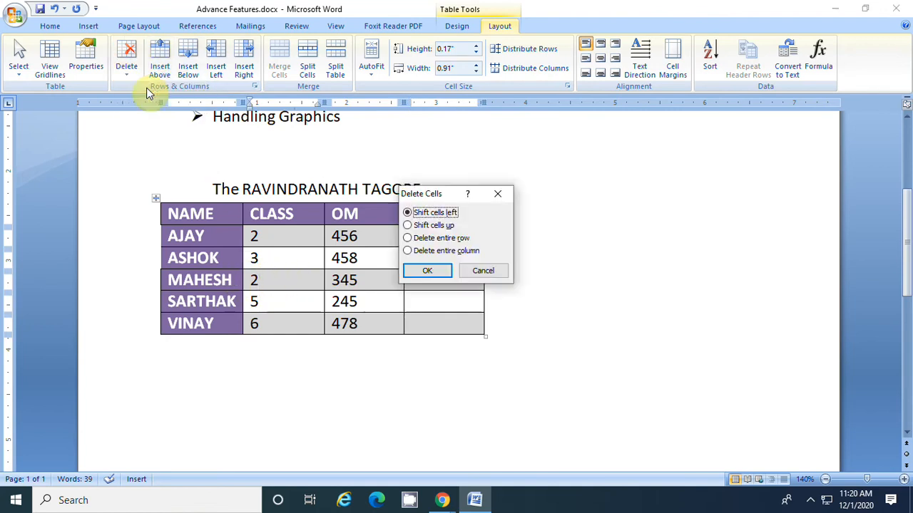
drag(419, 198, 646, 184)
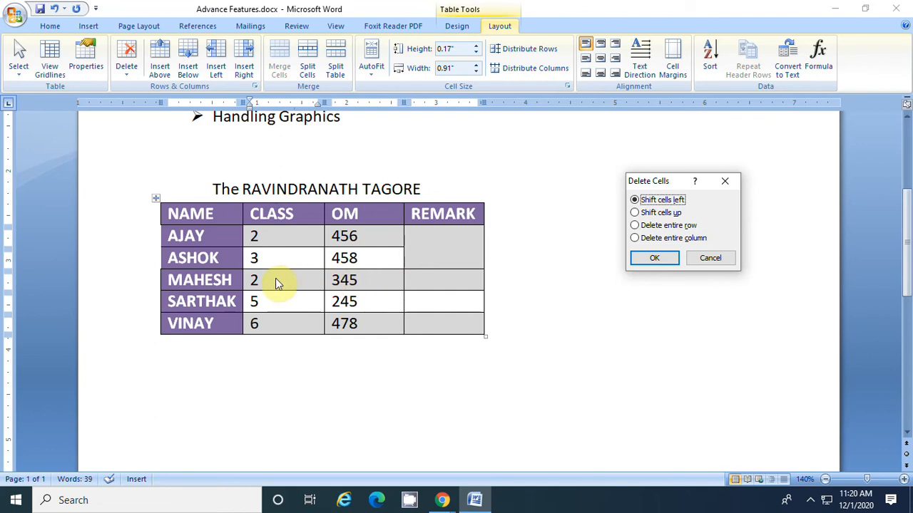
click(635, 213)
click(650, 261)
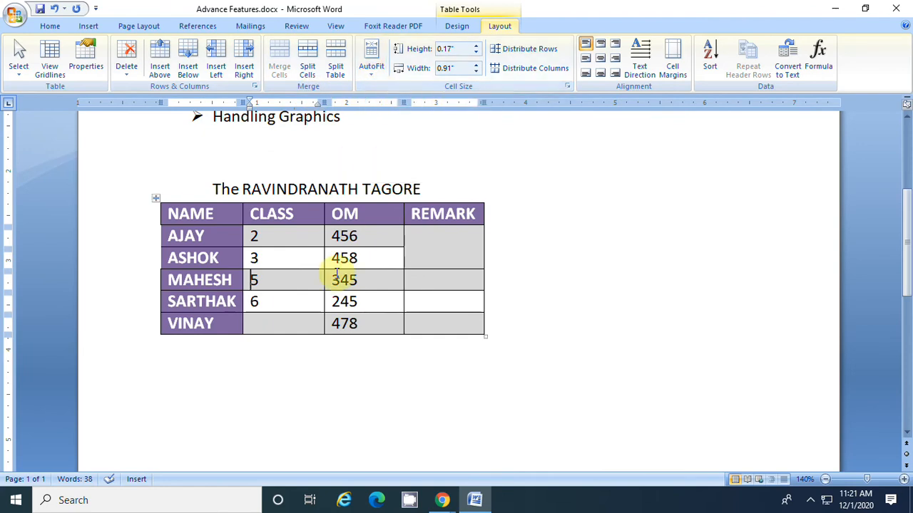
AutoFit the table to its contents, and switch it to AutoFit Window
click(370, 71)
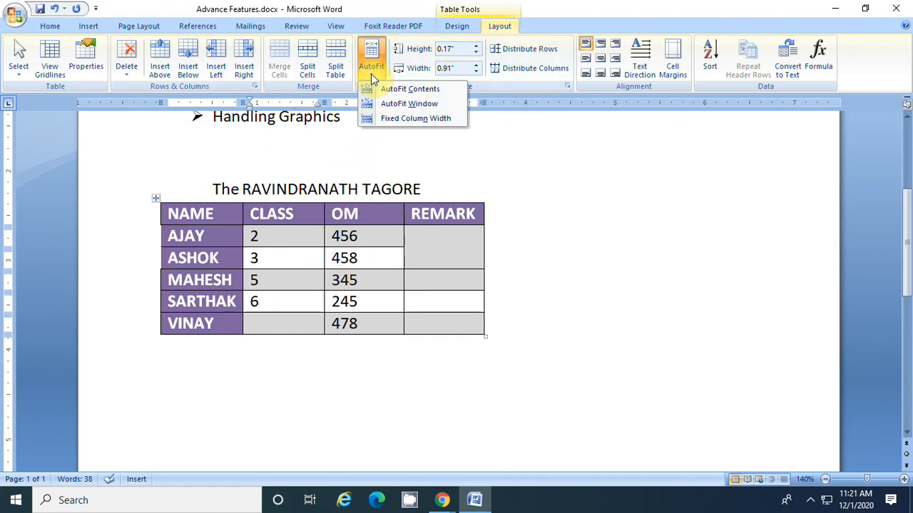
click(438, 89)
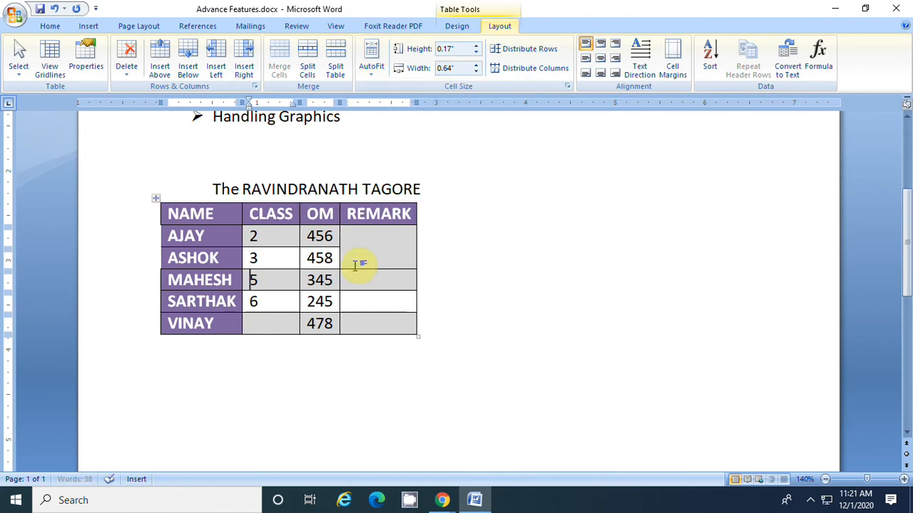
click(372, 68)
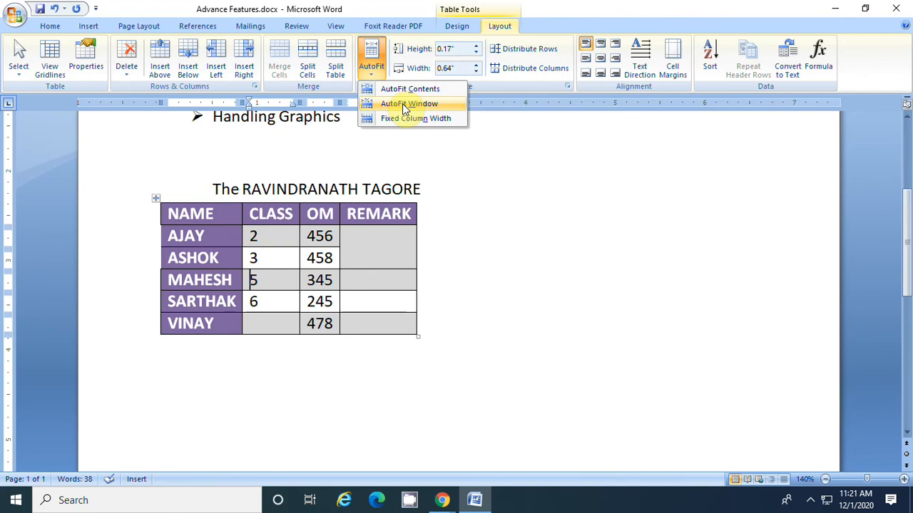
click(408, 104)
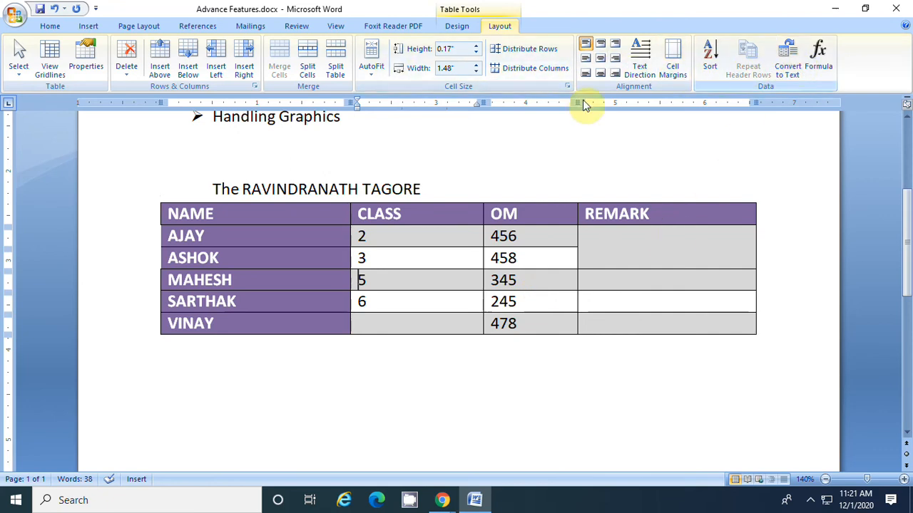
Add three empty rows at the end of the table
click(614, 327)
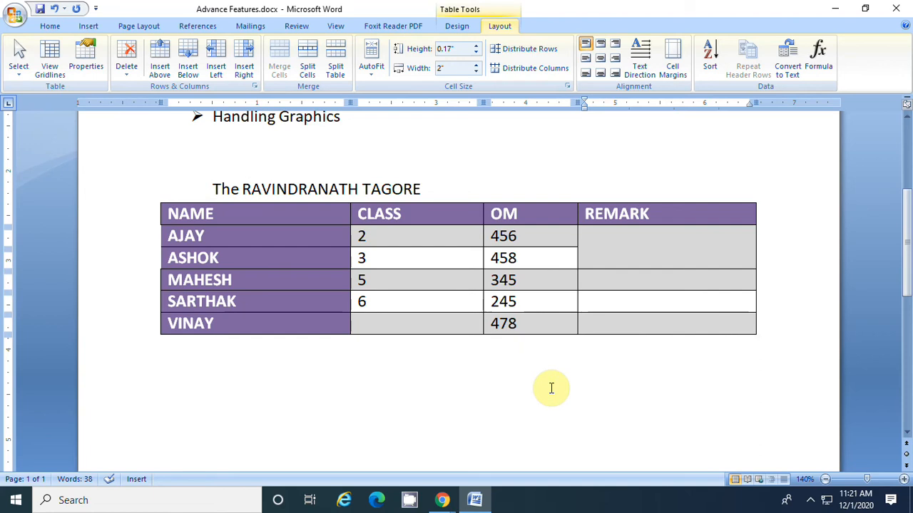
key(Tab)
key(Tab)
key(Tab)
key(Tab)
key(Tab)
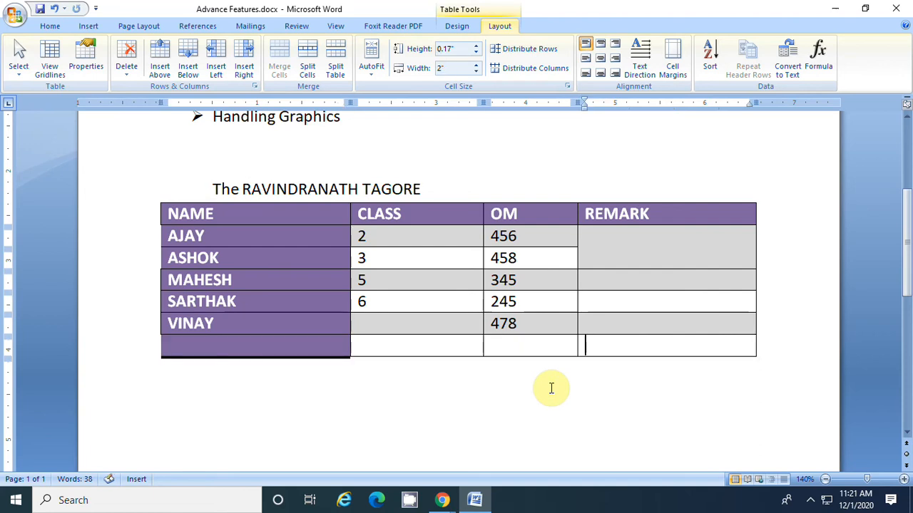
key(Tab)
key(Tab)
key(Tab)
key(Tab)
key(Tab)
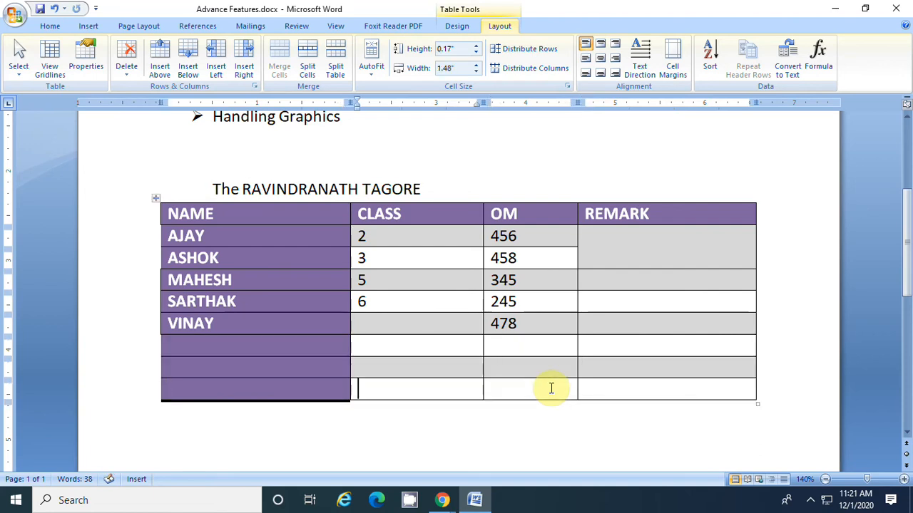
Insert the formula =SUM(ABOVE) in the OM cell just below the data, and clear its result
click(511, 345)
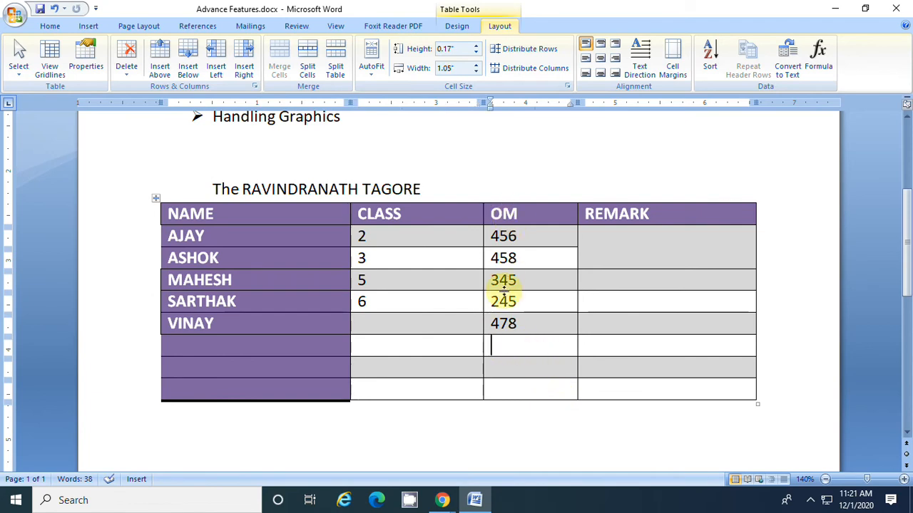
click(820, 57)
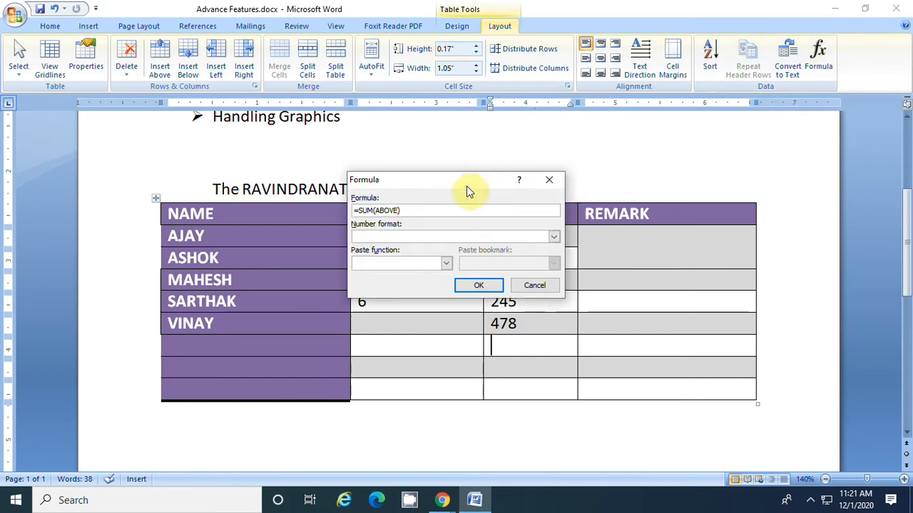
click(476, 286)
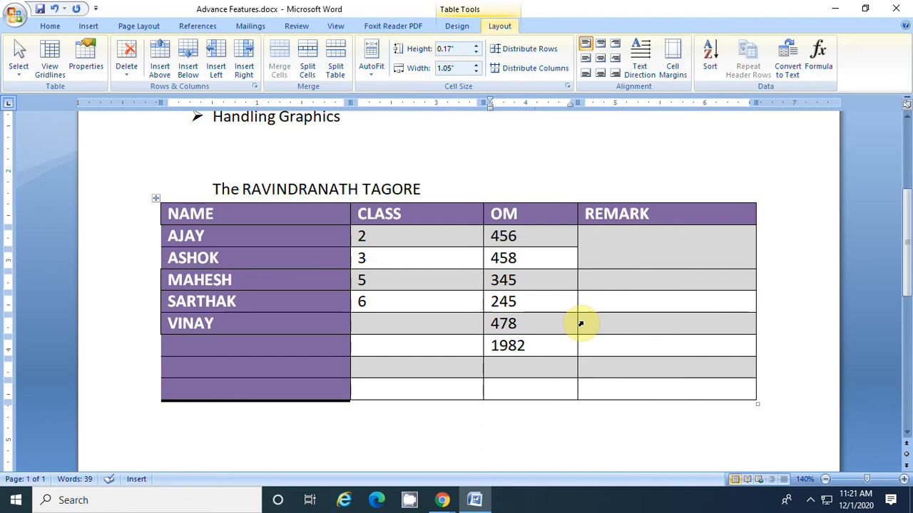
key(BackSpace)
key(BackSpace)
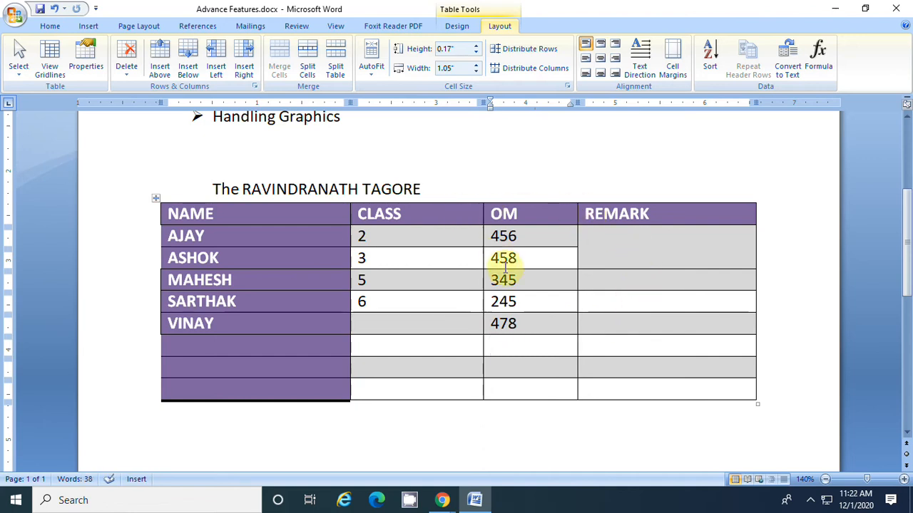
Delete the three empty rows at the end of the table
click(277, 321)
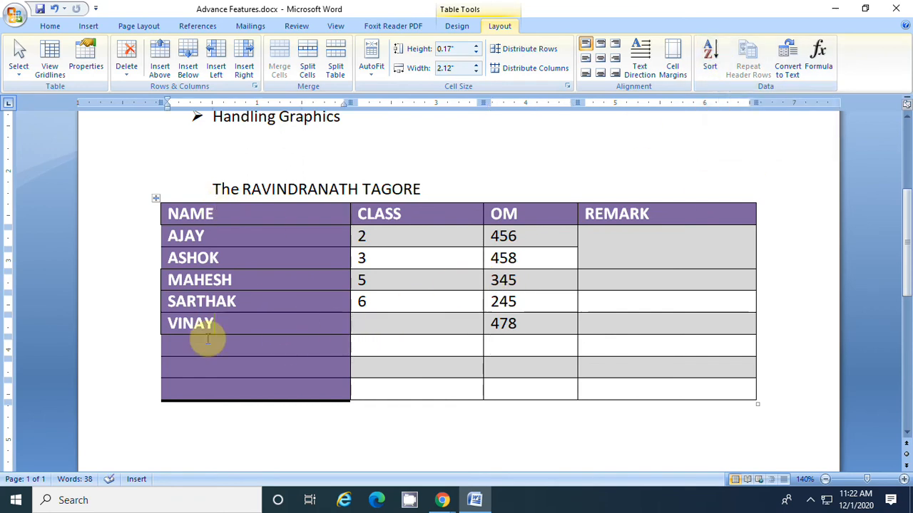
drag(153, 354, 152, 383)
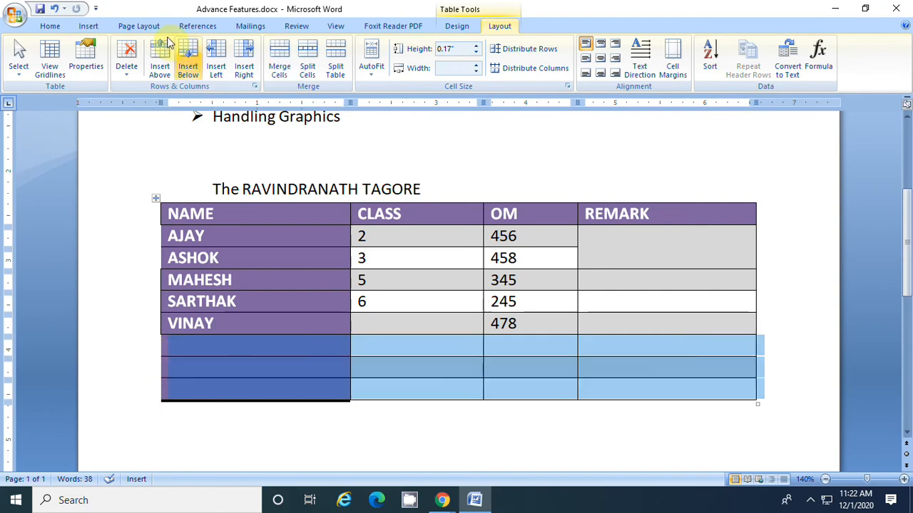
click(129, 68)
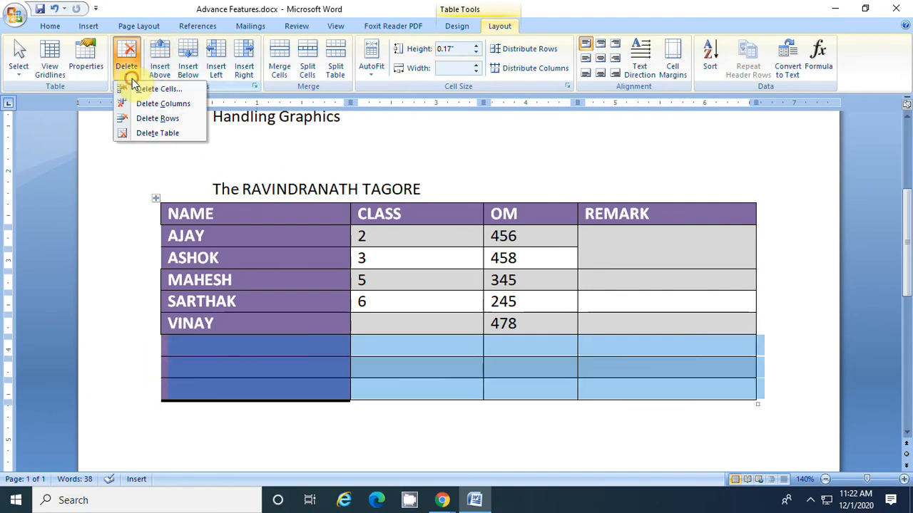
click(157, 118)
Try to sort the table, and place the cursor in the merged REMARK cell
click(265, 324)
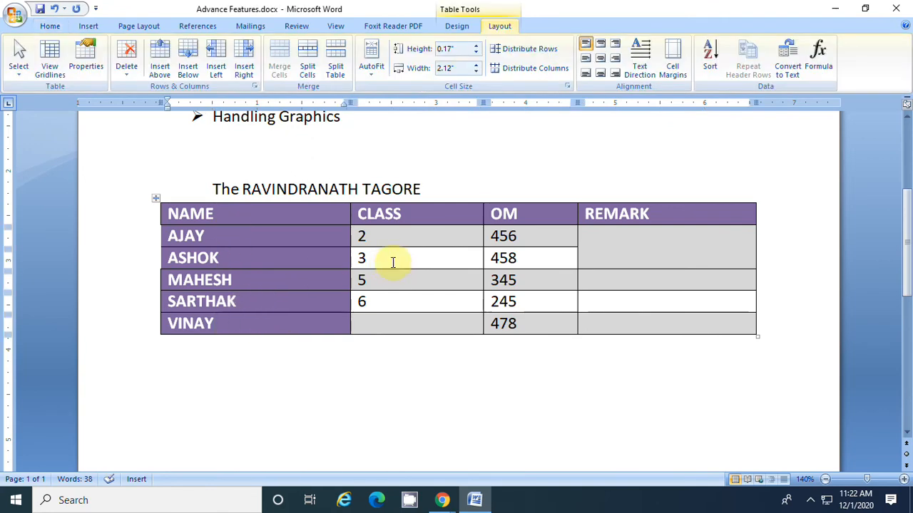
click(712, 58)
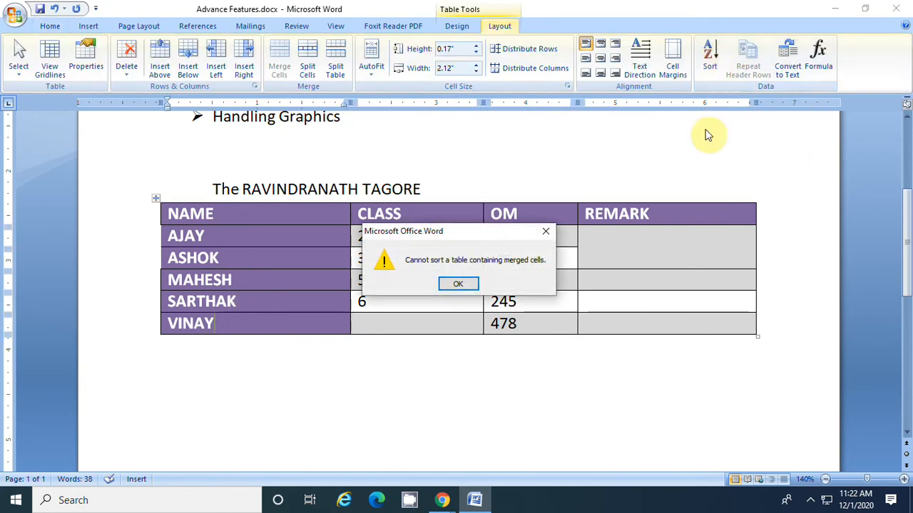
click(546, 234)
click(639, 247)
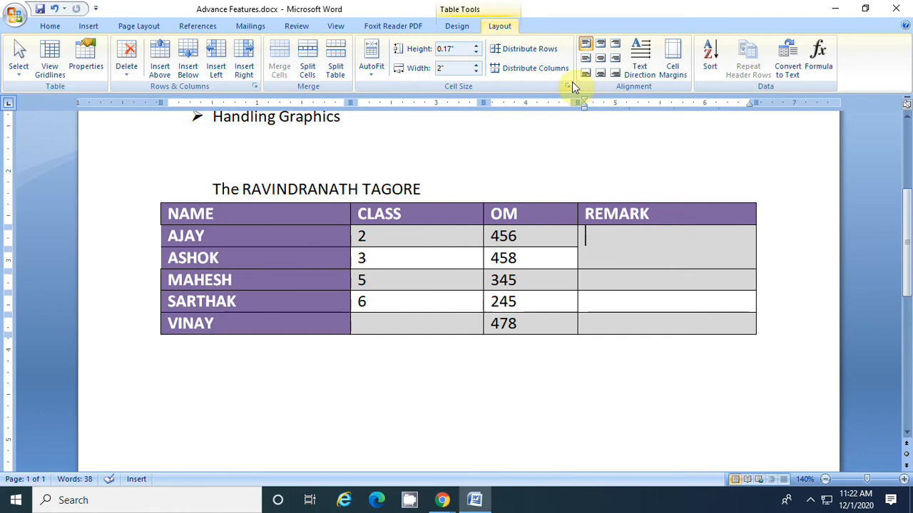
Split the merged REMARK cell beside the first two data rows by drawing a horizontal border across it with Draw Table
click(457, 28)
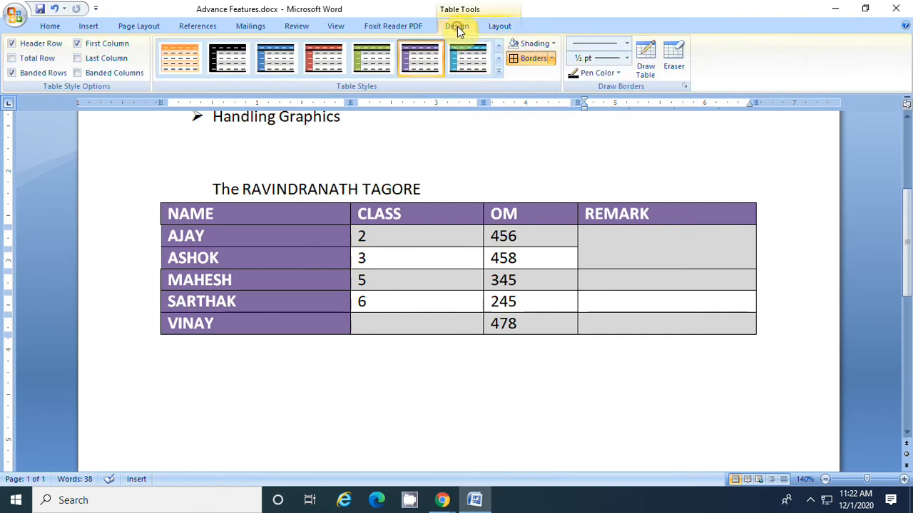
click(649, 60)
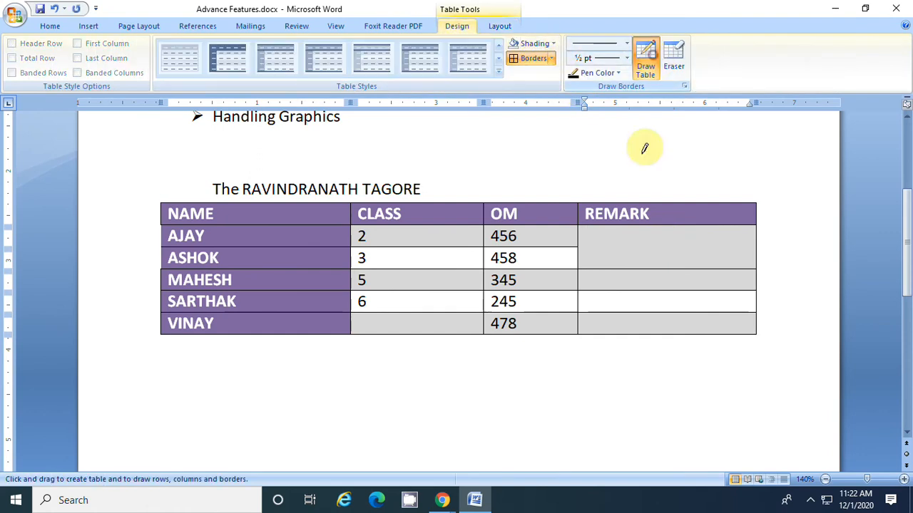
drag(575, 247, 731, 244)
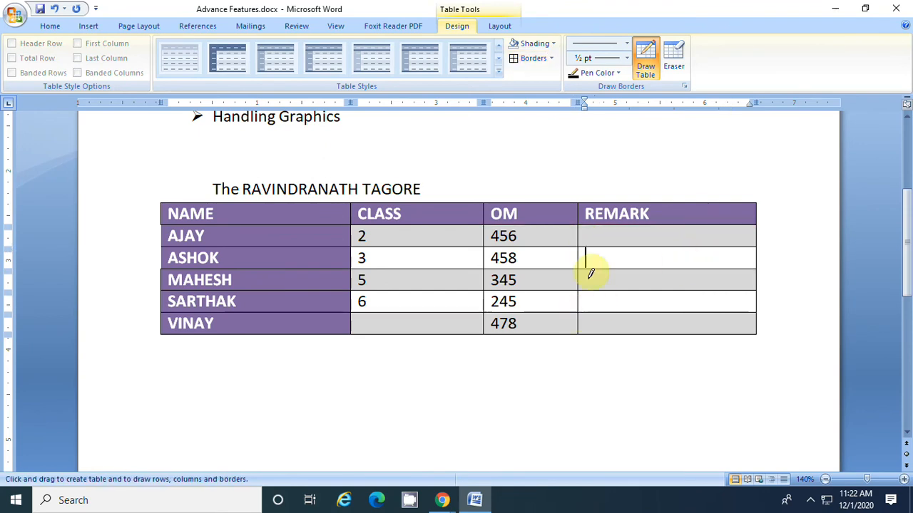
click(645, 61)
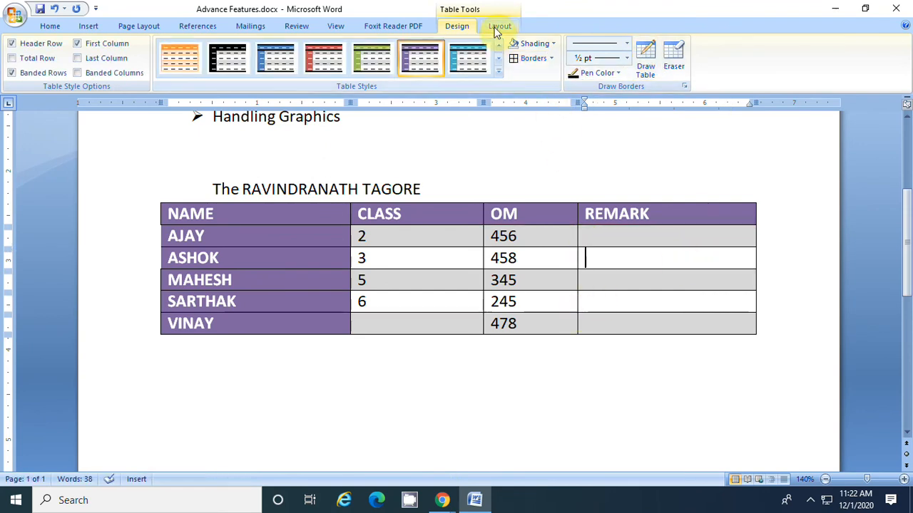
Sort the table by NAME as text in descending order, with the first row treated as a header
click(498, 28)
click(713, 66)
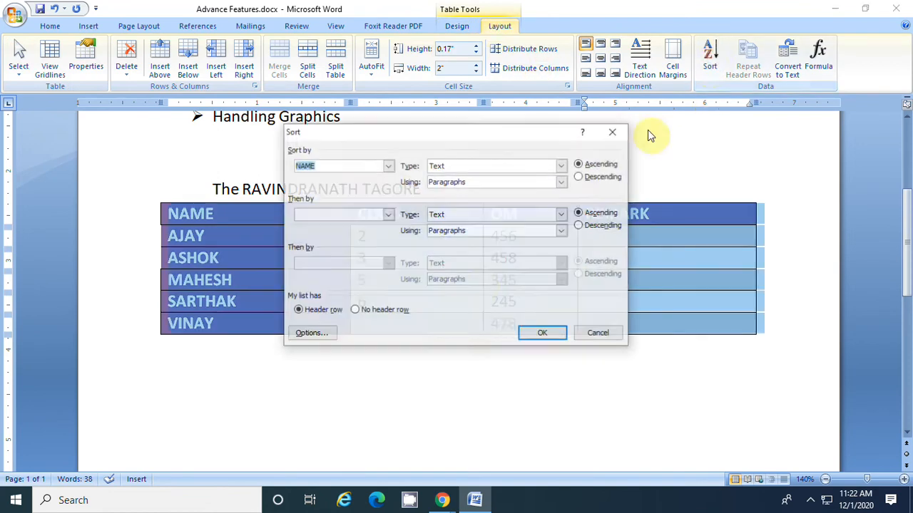
drag(404, 138, 593, 230)
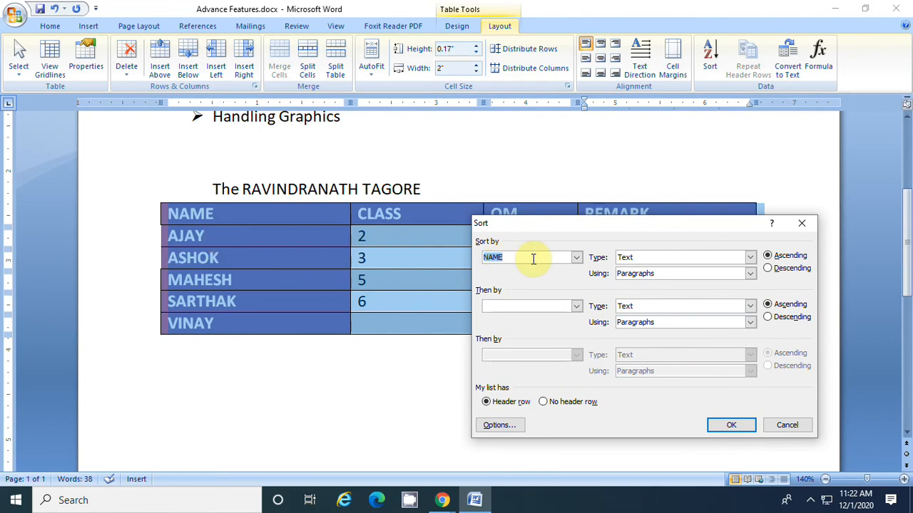
click(785, 268)
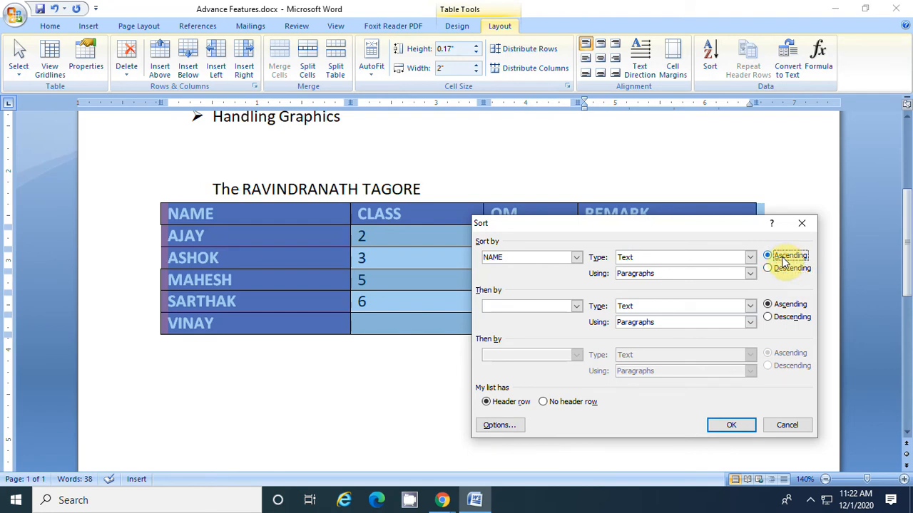
click(734, 424)
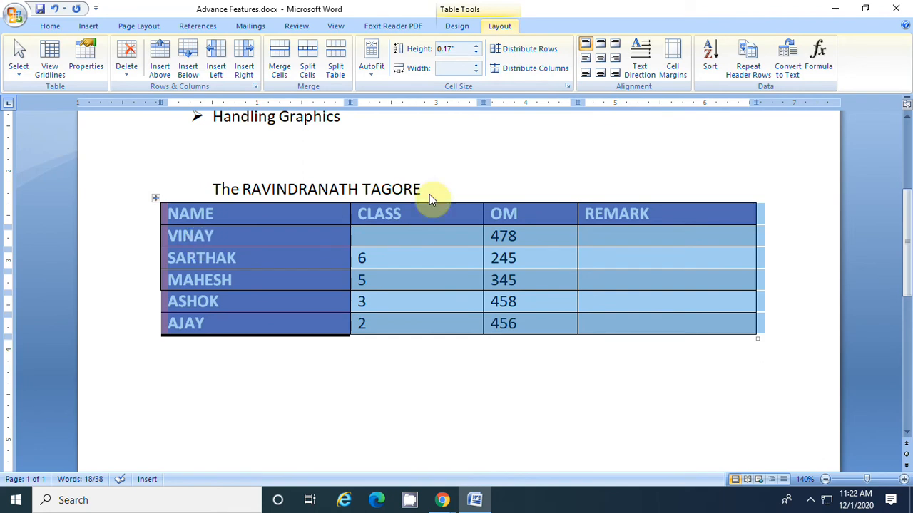
Sort the table by NAME in ascending order
click(710, 59)
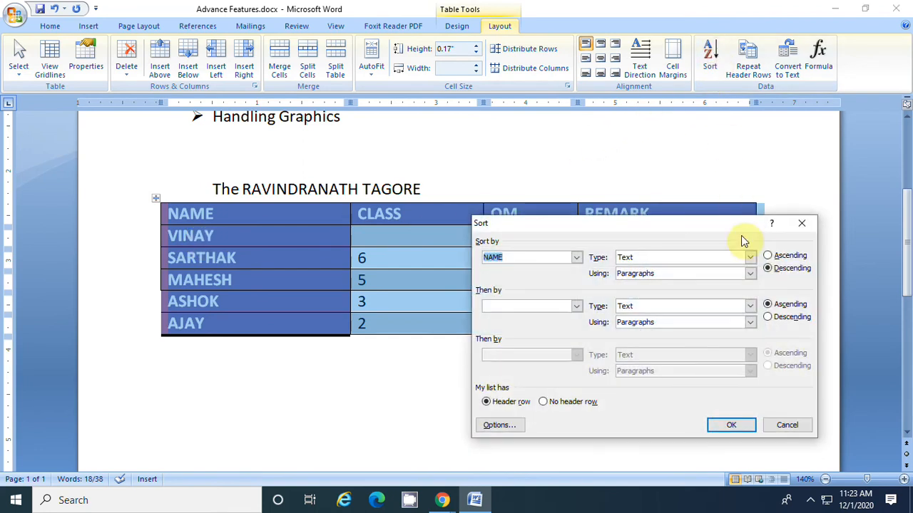
click(767, 256)
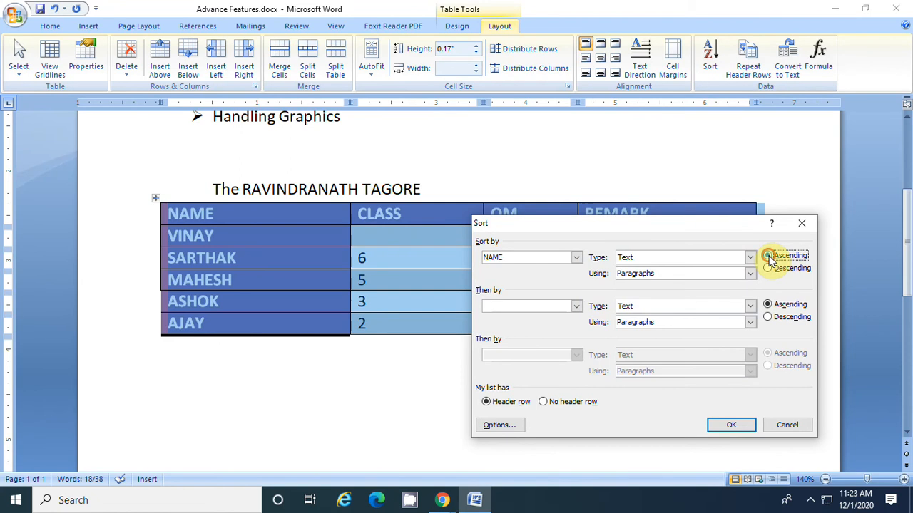
click(738, 425)
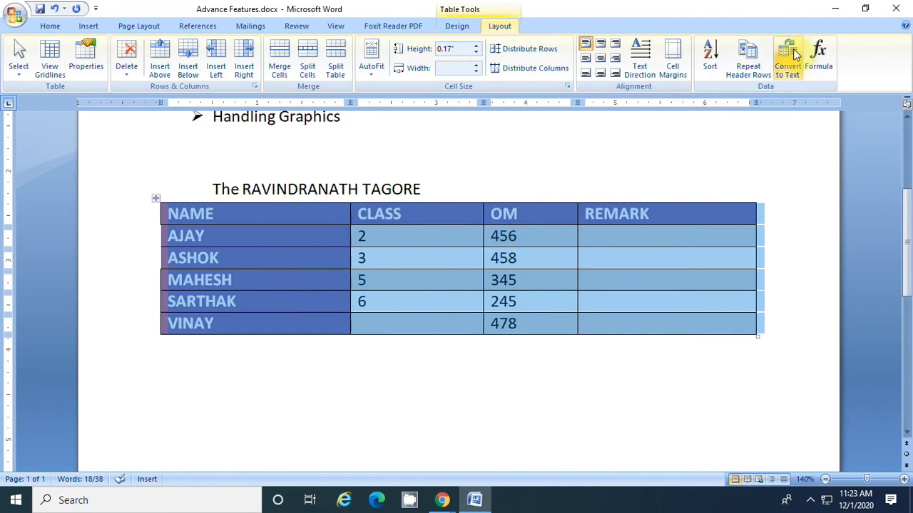
Sort the table by the OM column as numbers in ascending order, and clear the table selection
click(709, 58)
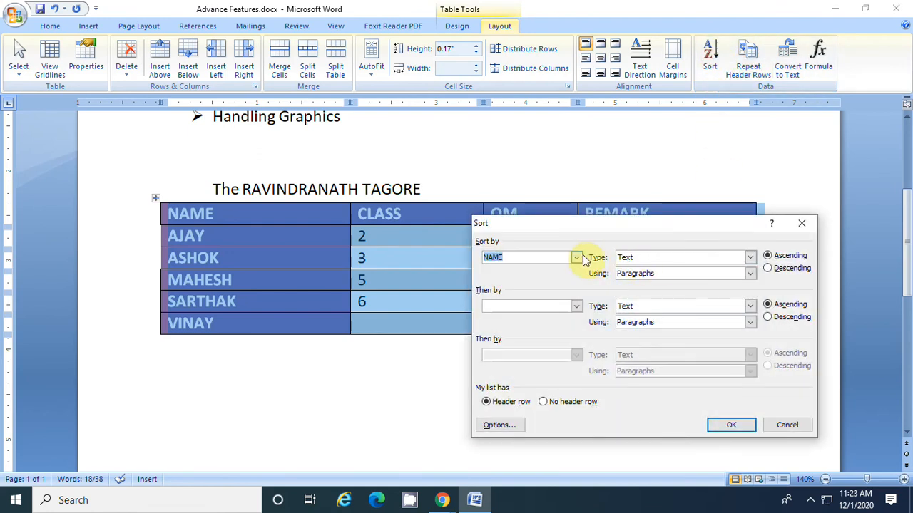
click(576, 257)
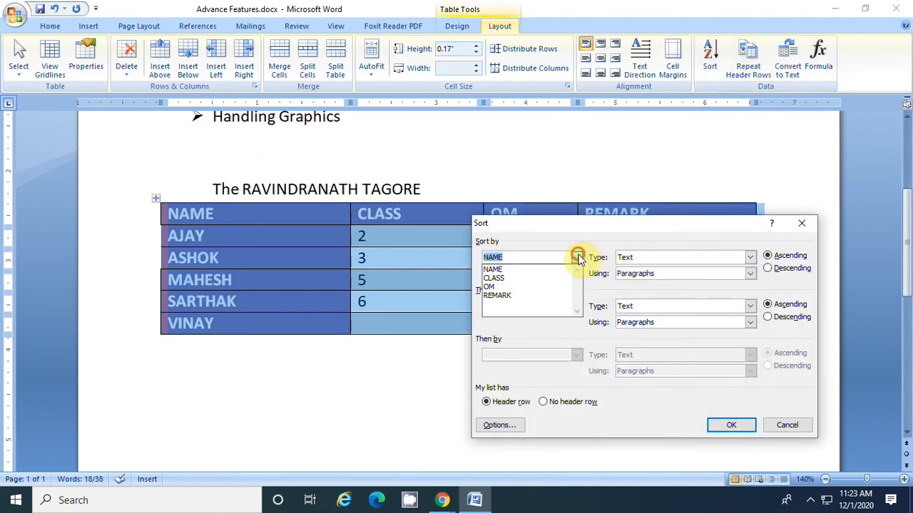
click(515, 287)
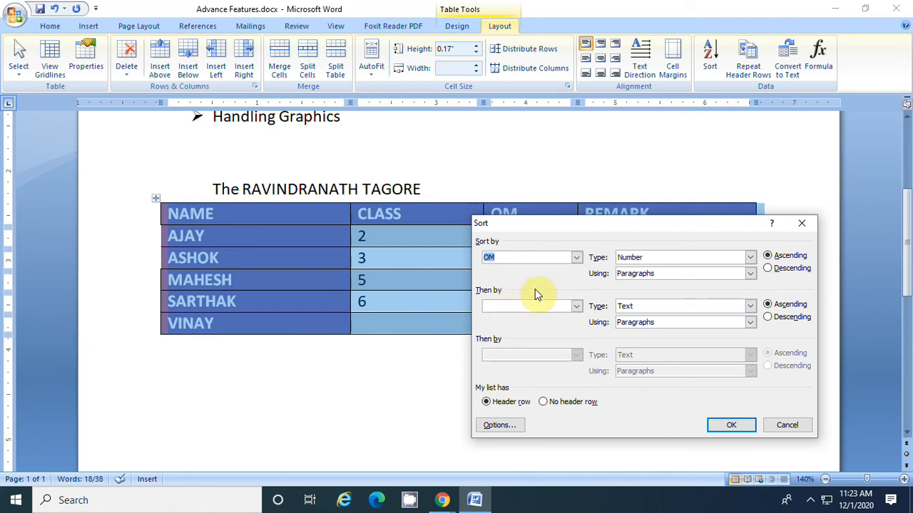
click(731, 425)
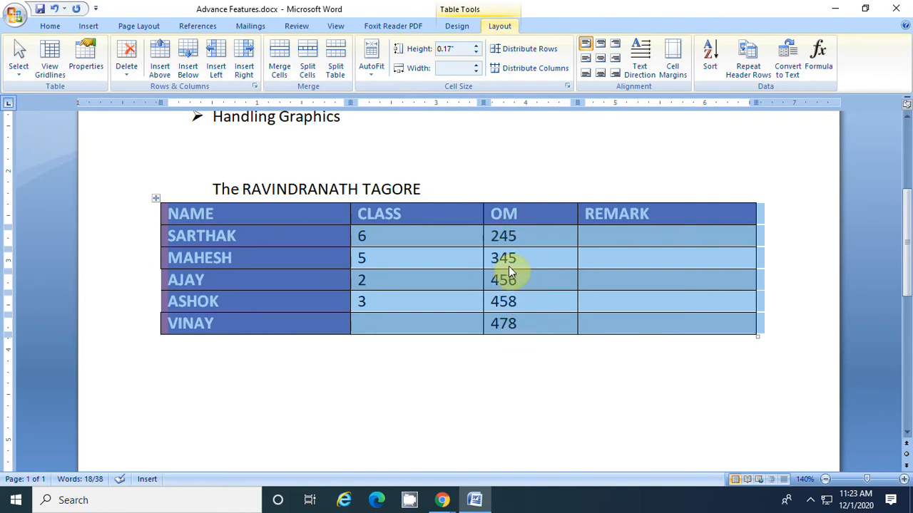
click(543, 241)
Delete the CLASS and REMARK columns from the table
scroll(467, 187, up, 3)
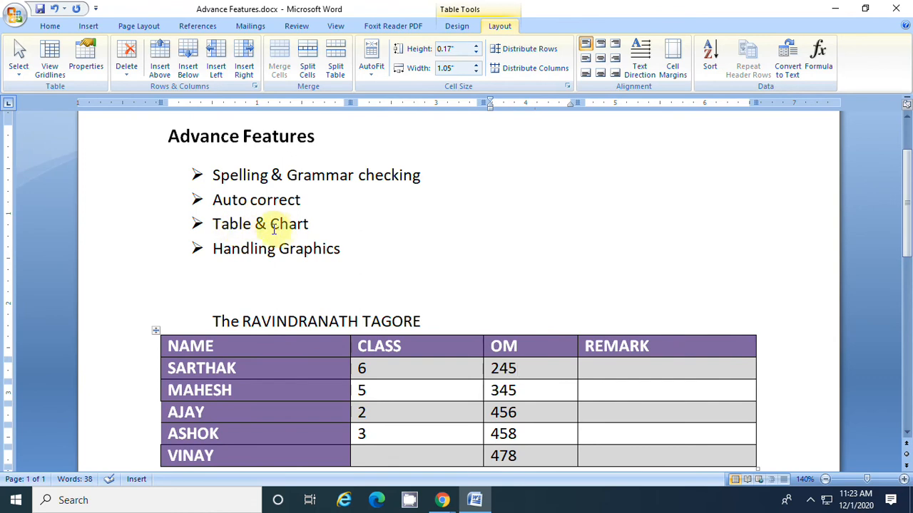
scroll(346, 234, down, 1)
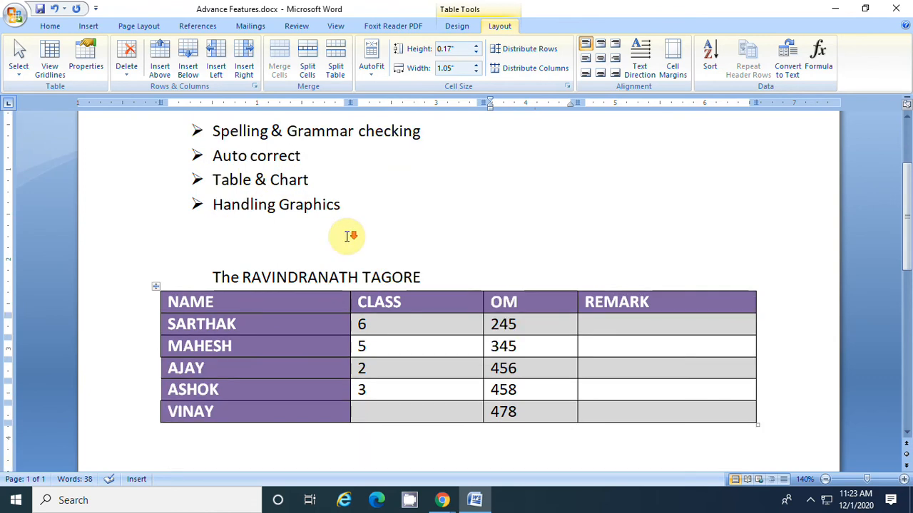
click(432, 286)
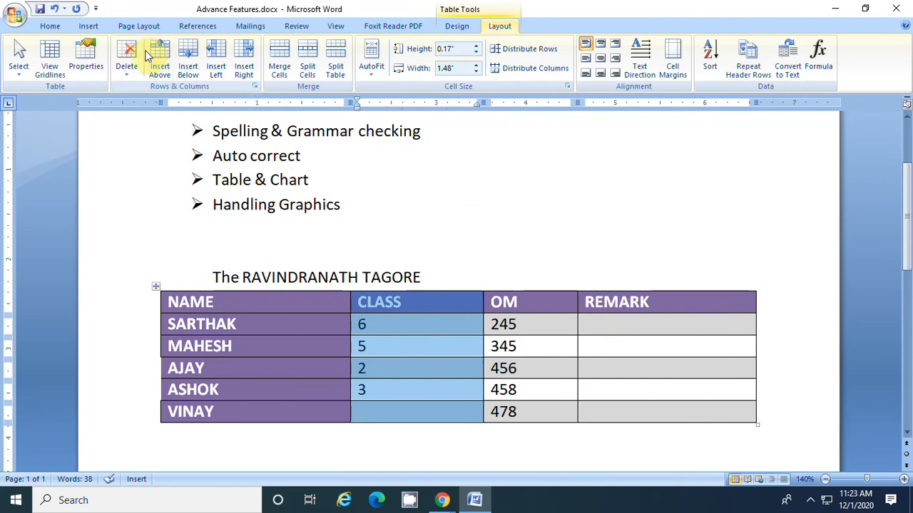
click(127, 65)
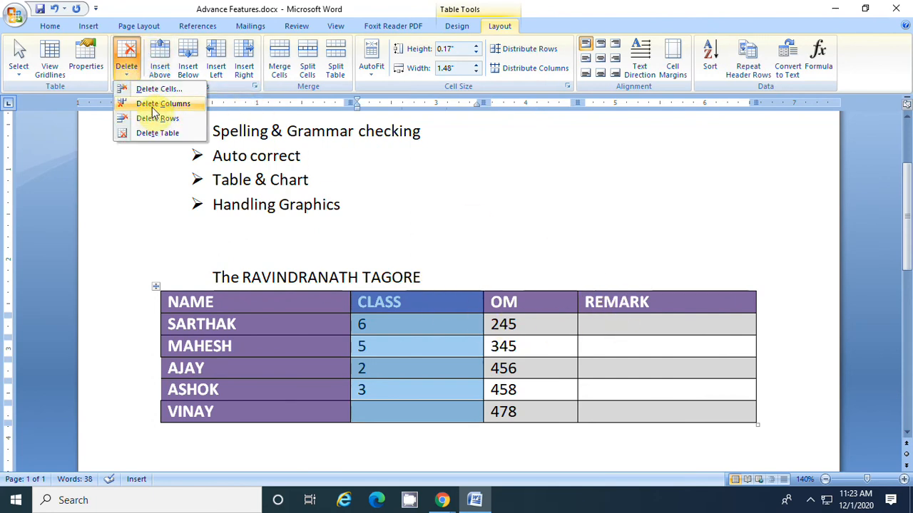
click(152, 107)
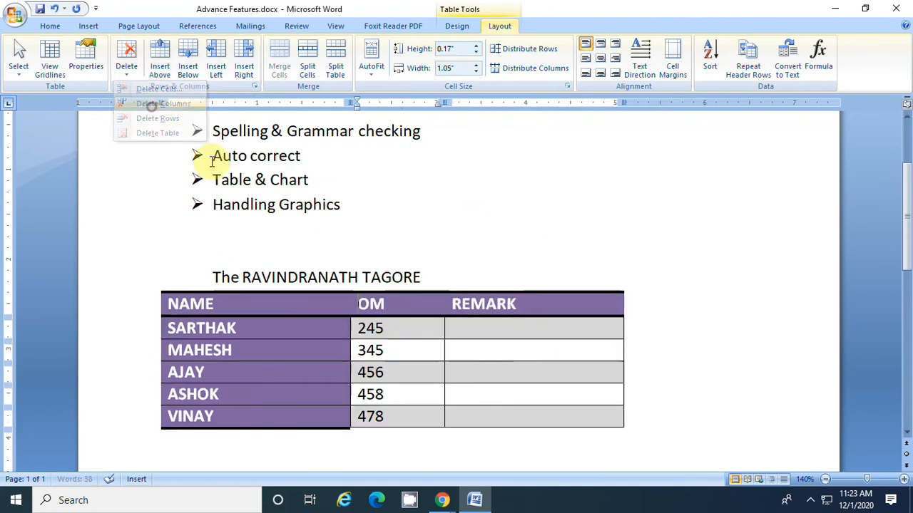
click(546, 300)
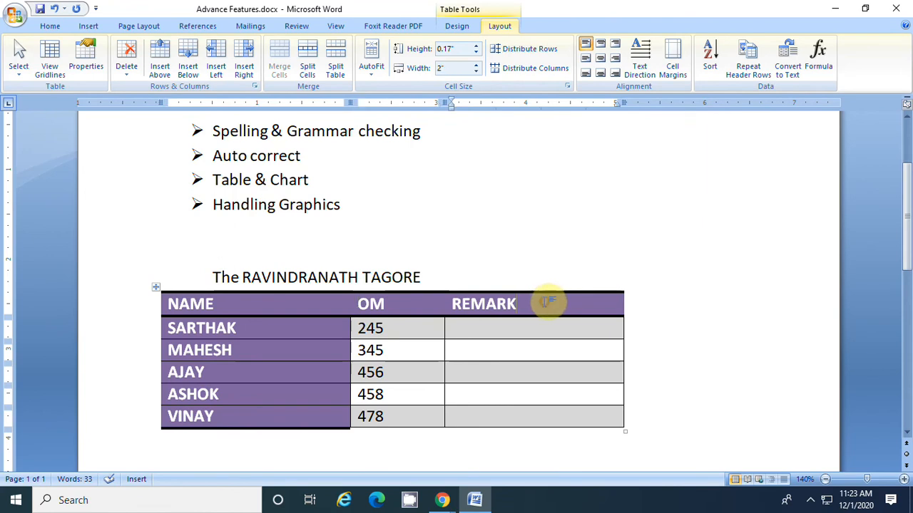
click(129, 72)
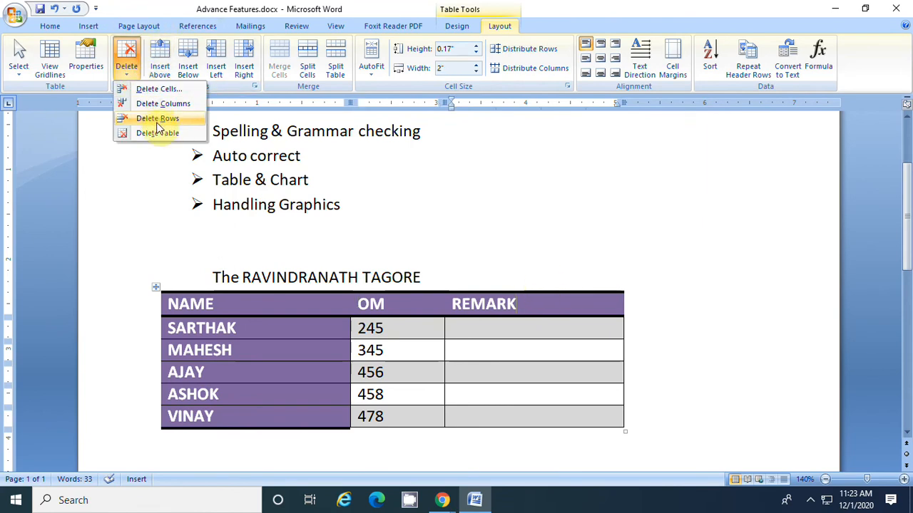
click(162, 104)
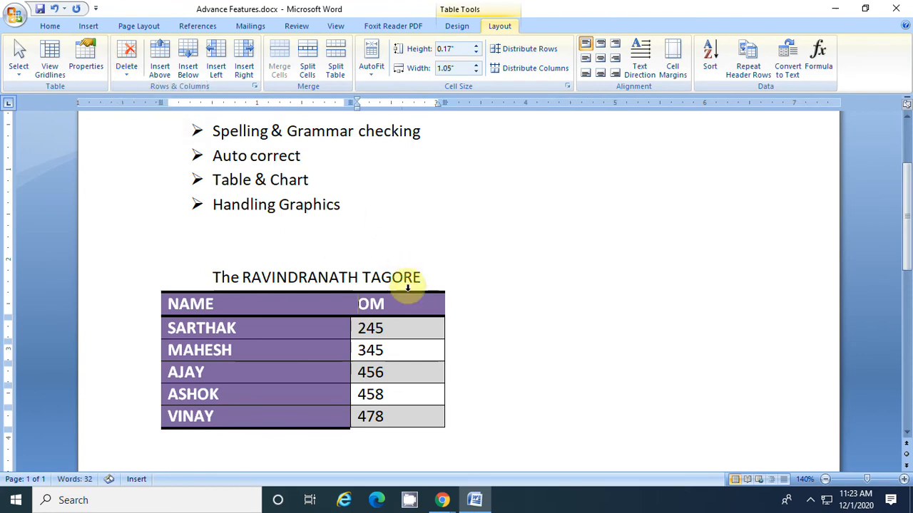
Try inserting a clustered column chart with the whole NAME and OM table selected, and undo the insertion
scroll(404, 320, down, 4)
scroll(403, 256, up, 2)
click(404, 246)
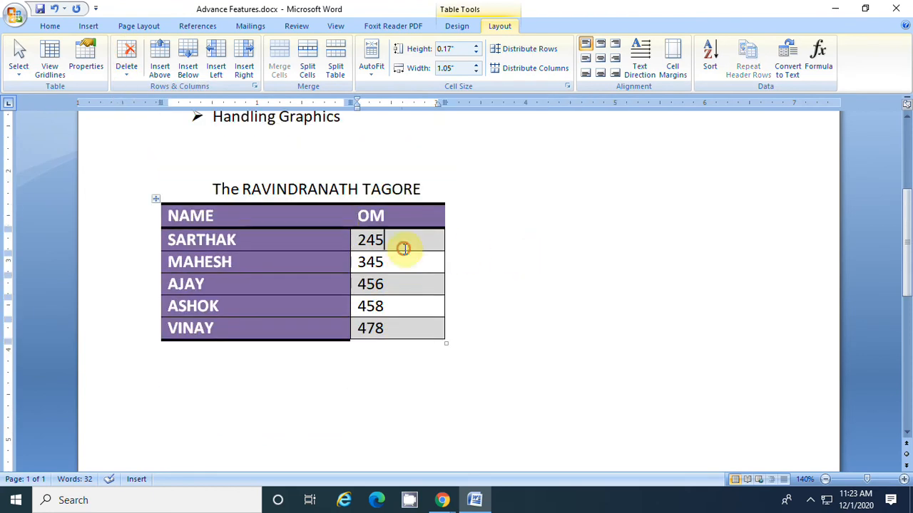
click(272, 239)
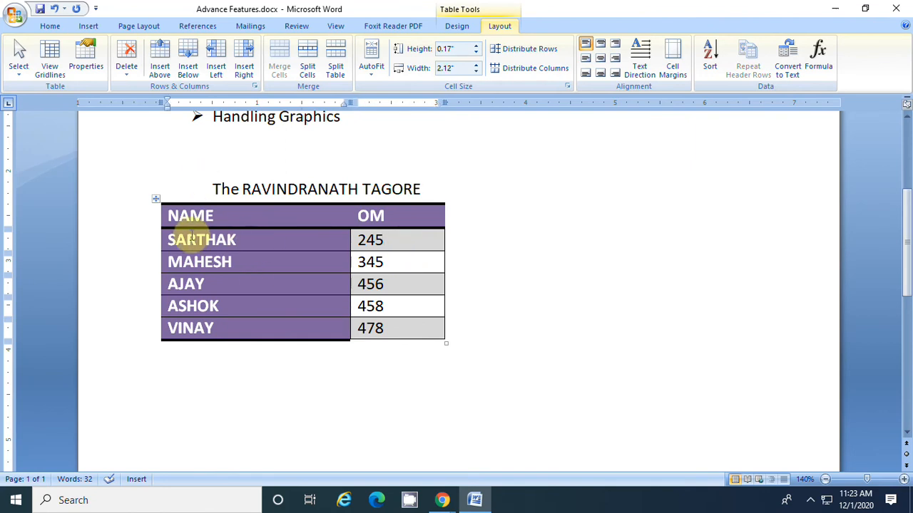
drag(169, 215, 406, 328)
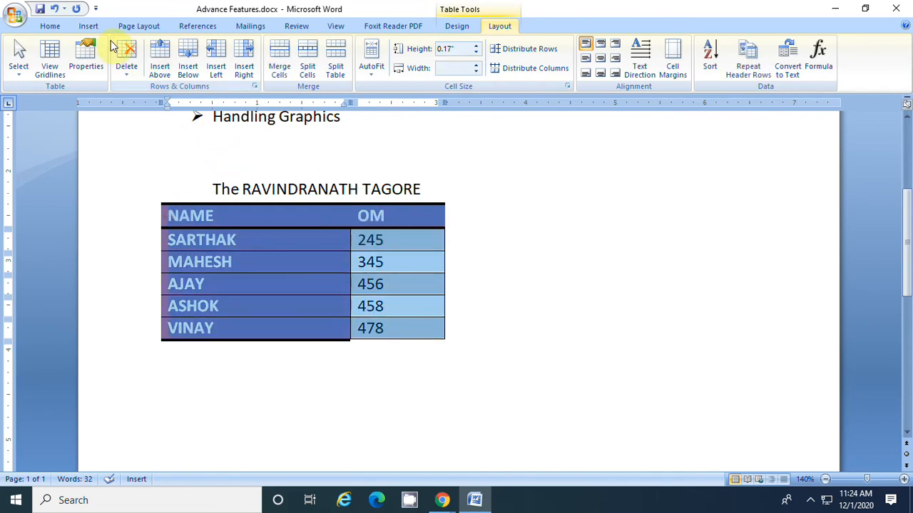
click(89, 26)
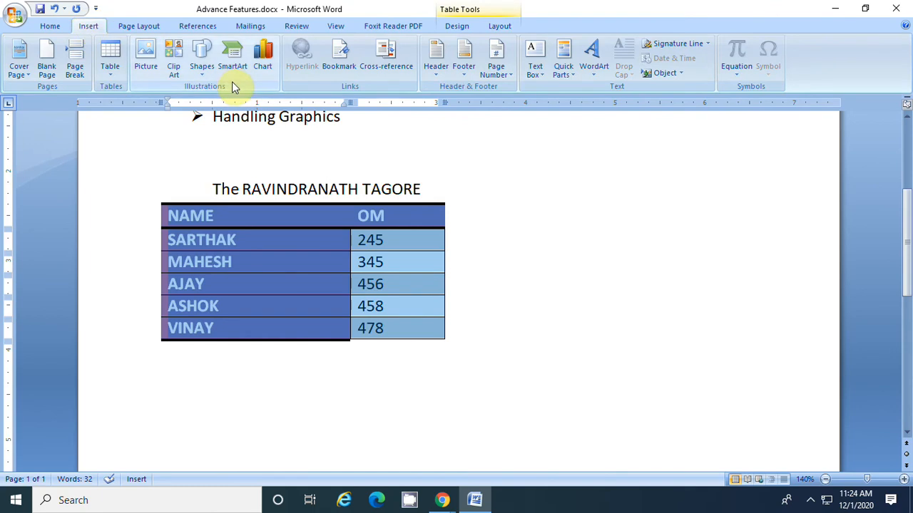
click(260, 54)
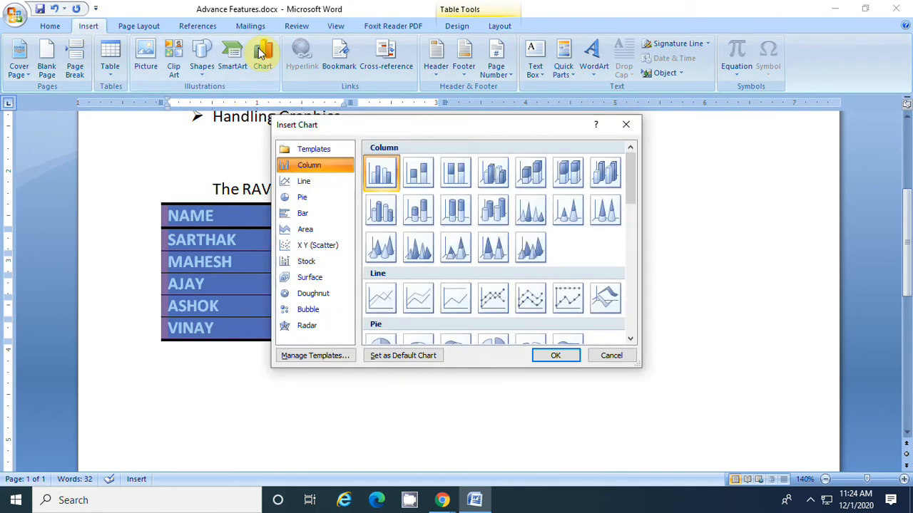
mouse_move(636, 187)
mouse_down()
mouse_move(629, 317)
mouse_move(635, 189)
mouse_up()
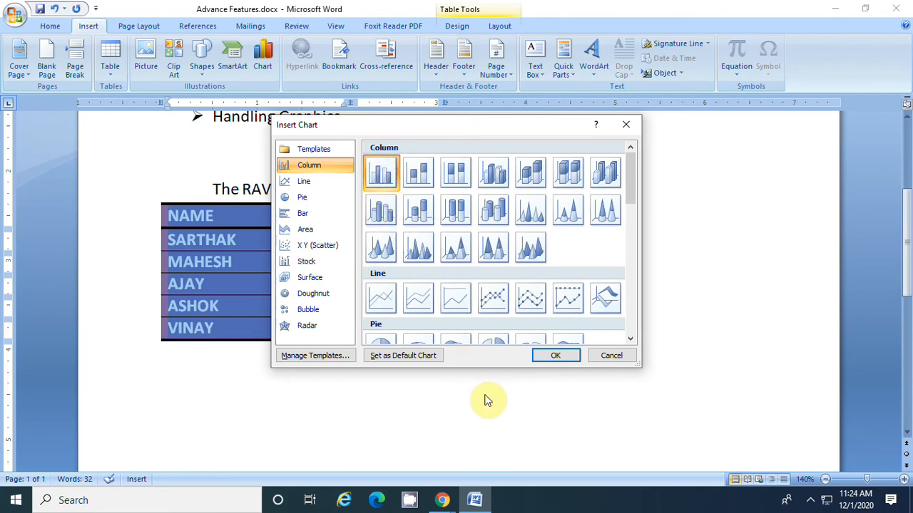
click(556, 355)
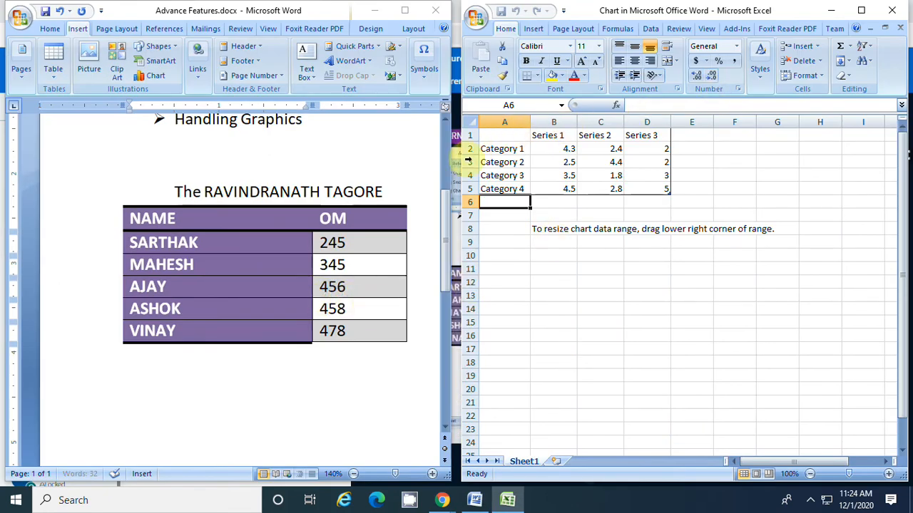
drag(444, 266, 457, 335)
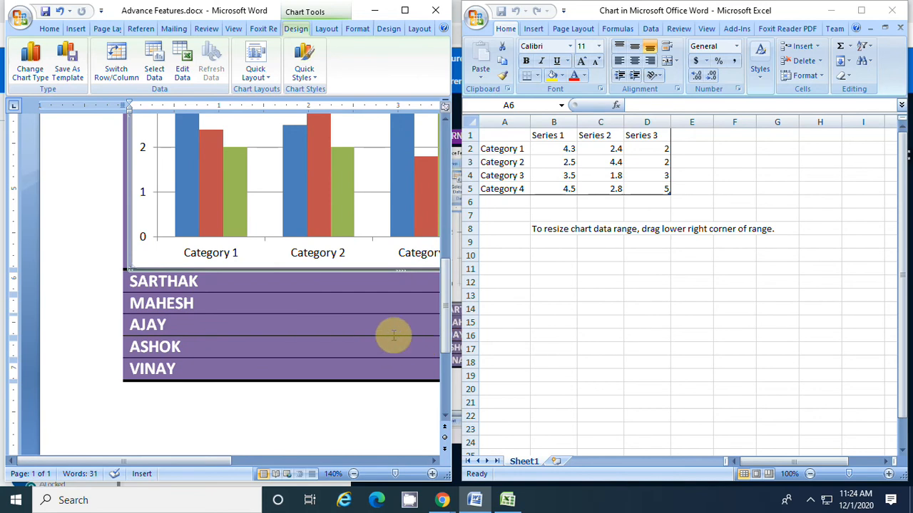
click(897, 12)
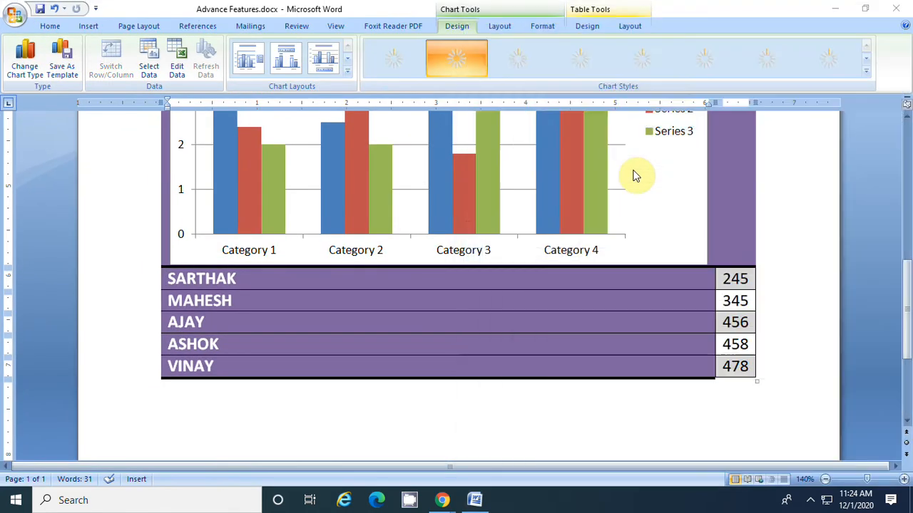
key(ctrl+z)
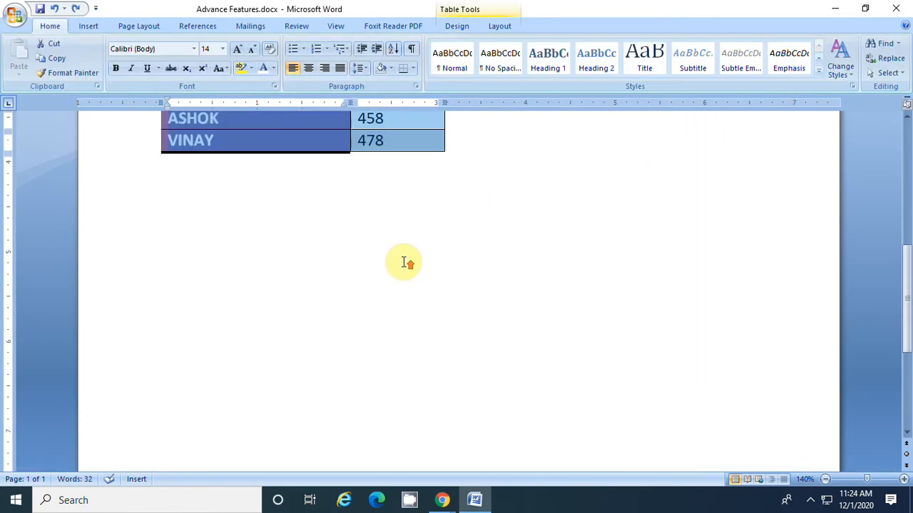
Add an empty paragraph below the table
scroll(403, 261, up, 2)
scroll(399, 273, up, 3)
scroll(399, 273, down, 3)
click(346, 301)
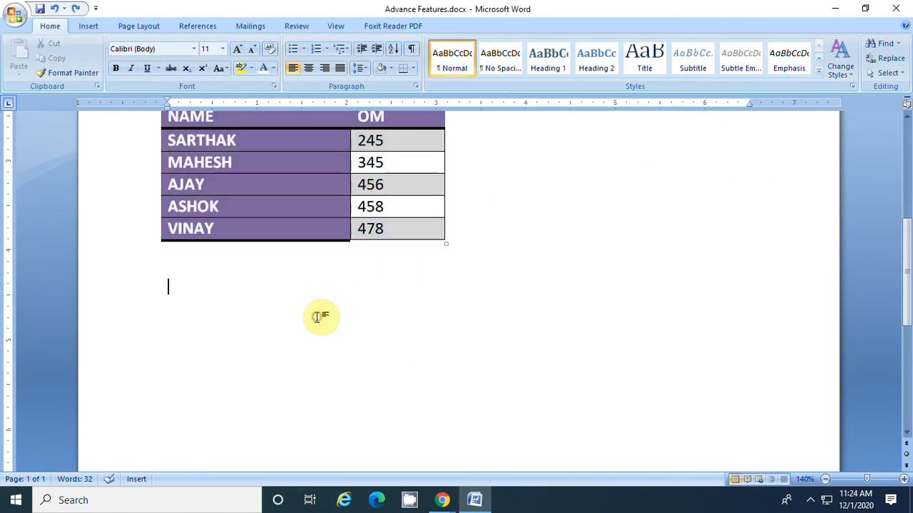
key(Return)
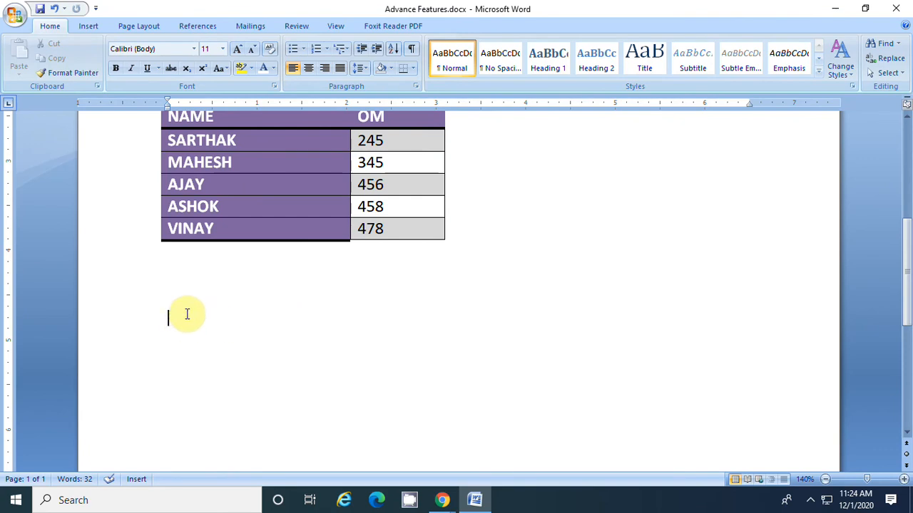
Insert a clustered column chart below the NAME and OM table
click(84, 29)
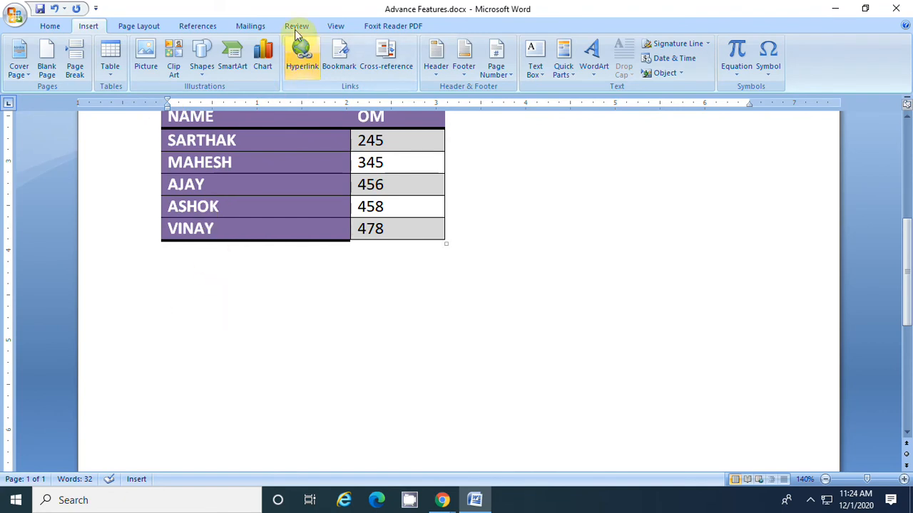
click(264, 54)
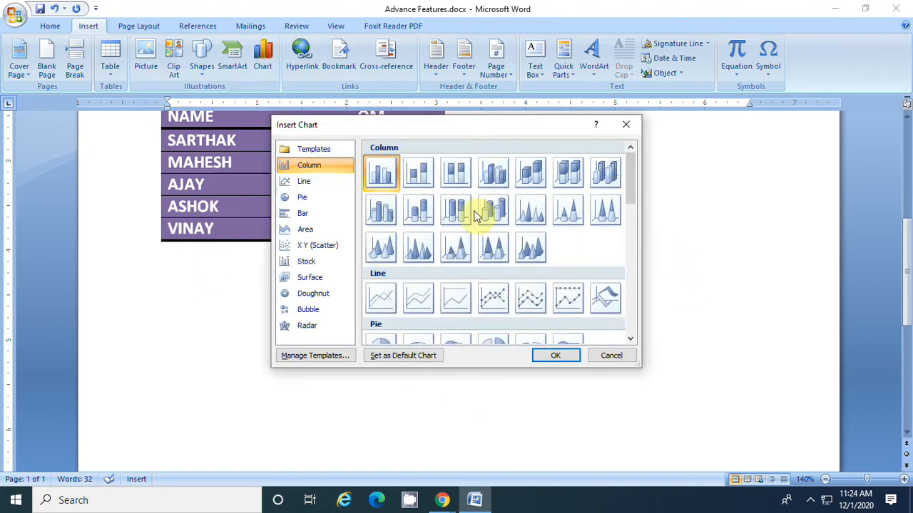
click(557, 357)
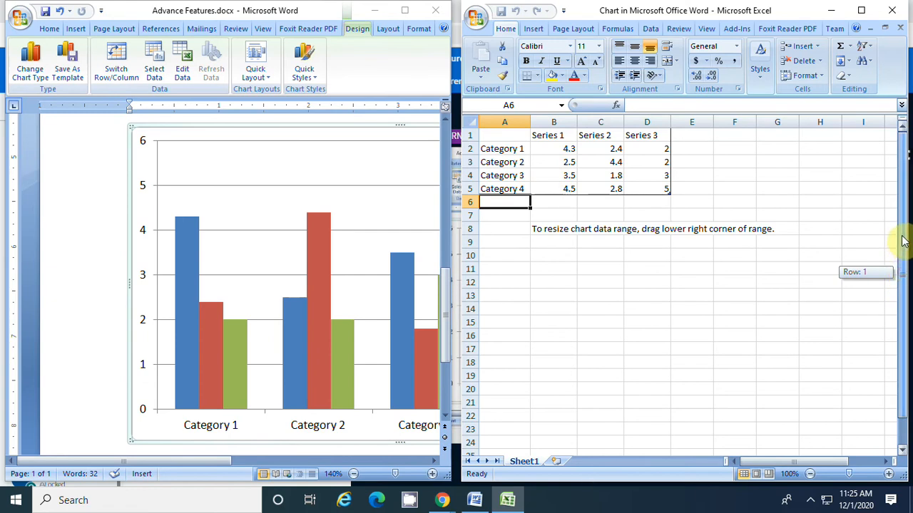
Enter the headers NAME in cell A1 and OM in cell B1 of the chart data sheet
scroll(251, 204, up, 5)
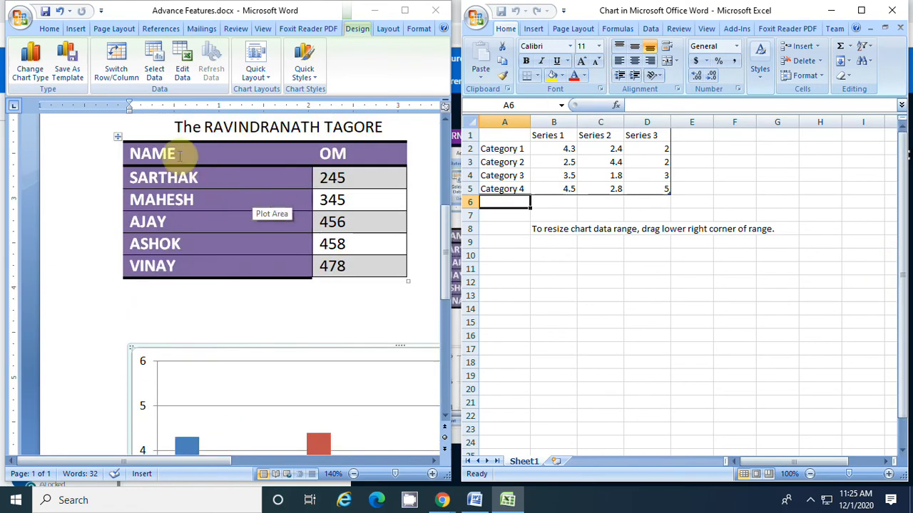
click(554, 137)
click(504, 136)
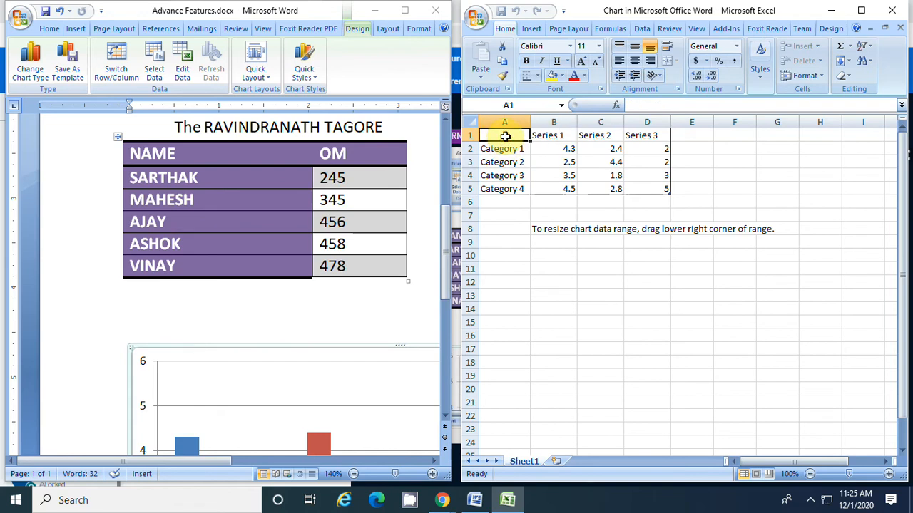
text(NAM)
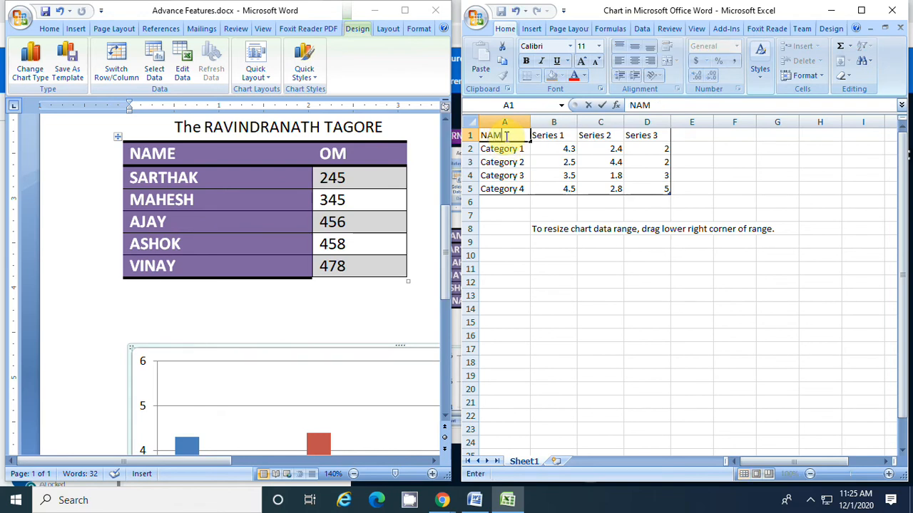
text(E)
click(542, 136)
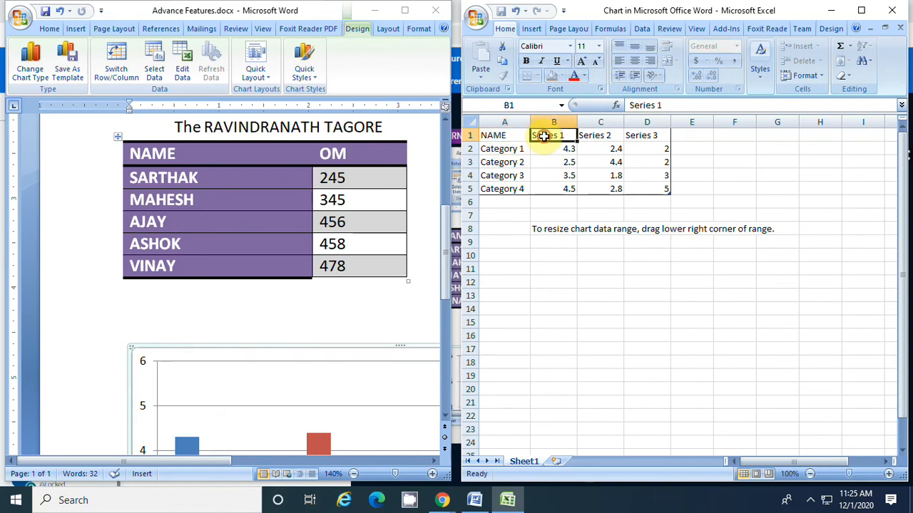
text(OM)
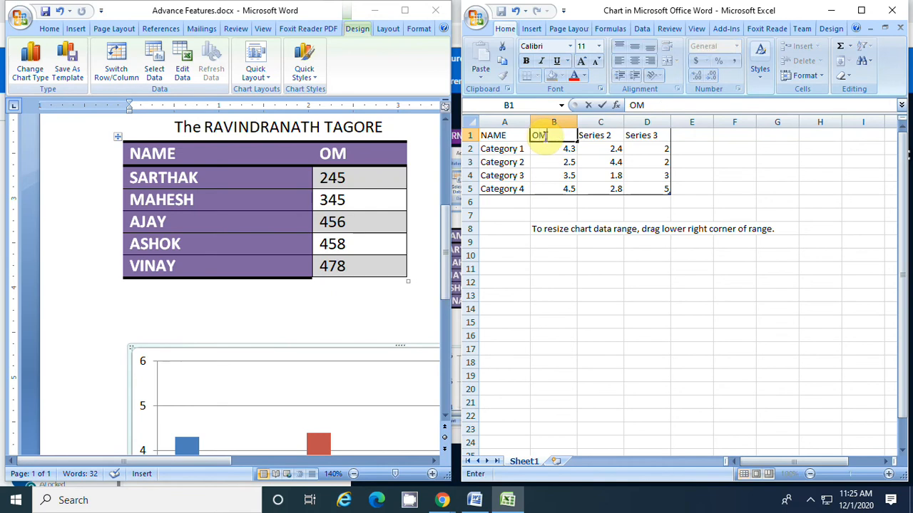
Replace the category labels from cell A2 down with the names copied from the document's table, and widen column A to fit them
click(517, 148)
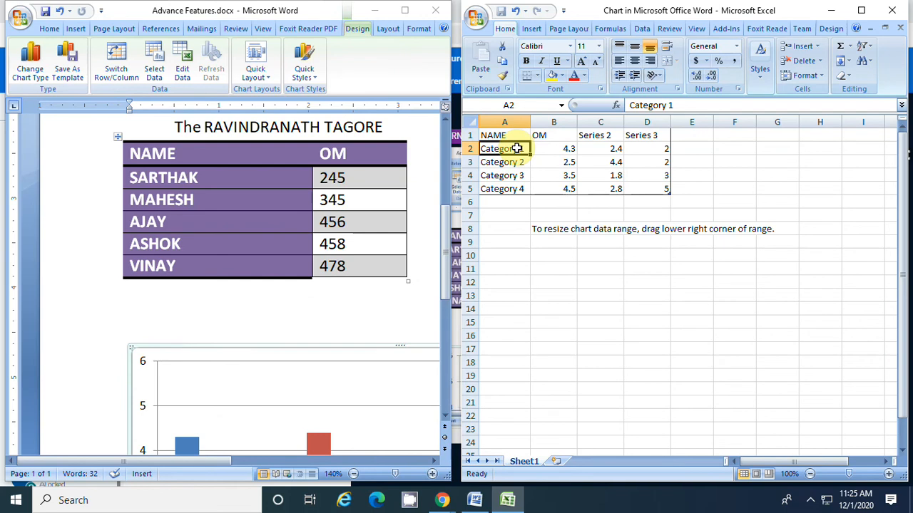
drag(518, 148, 516, 189)
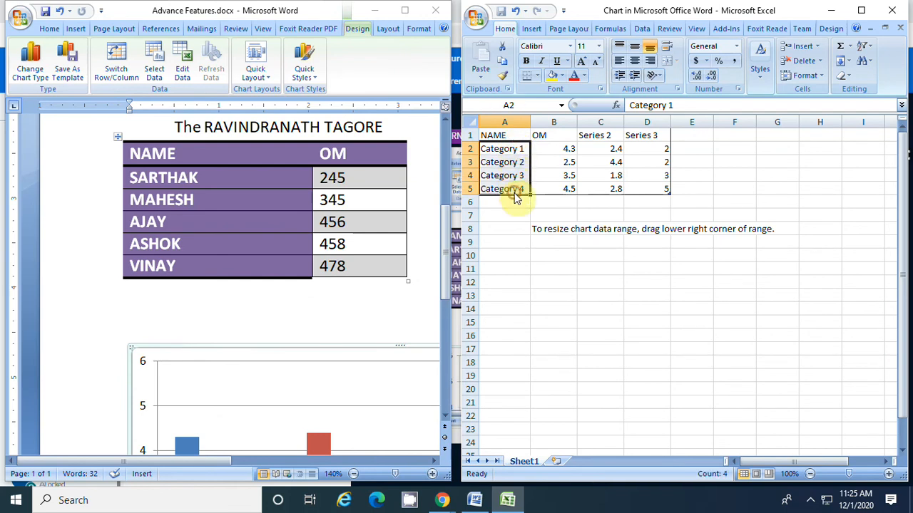
key(Delete)
click(146, 177)
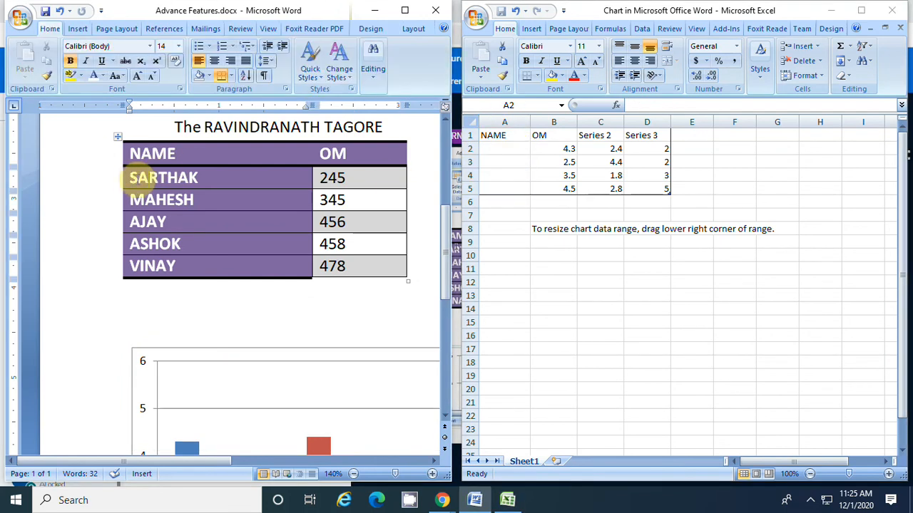
drag(132, 178, 197, 271)
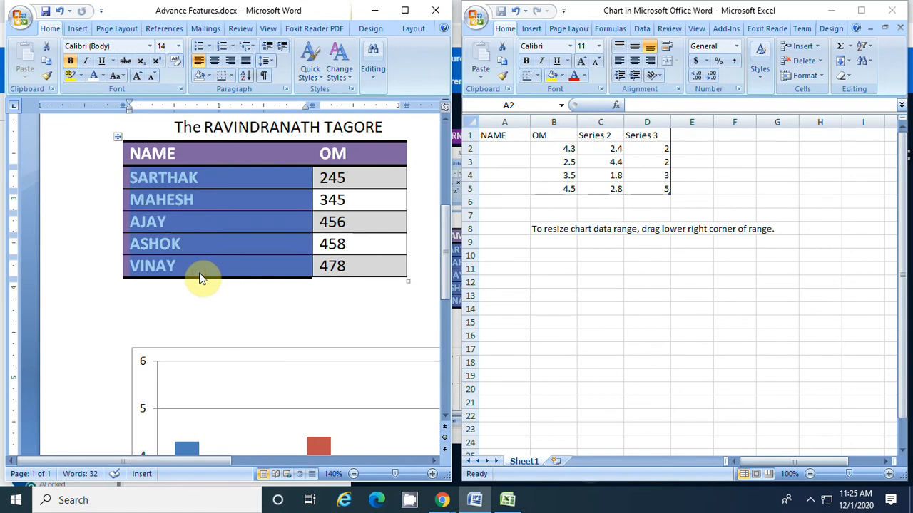
click(503, 146)
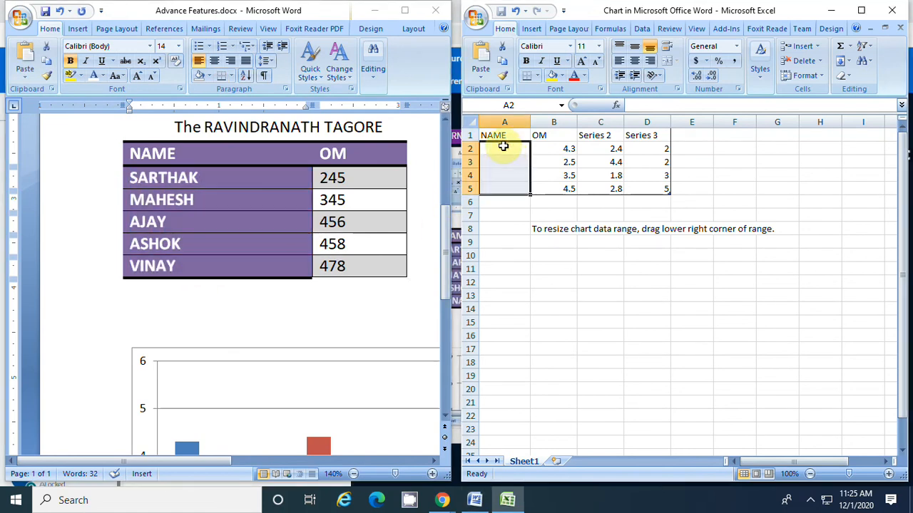
text(SARTHAK MAHESH AJAY ASHOK)
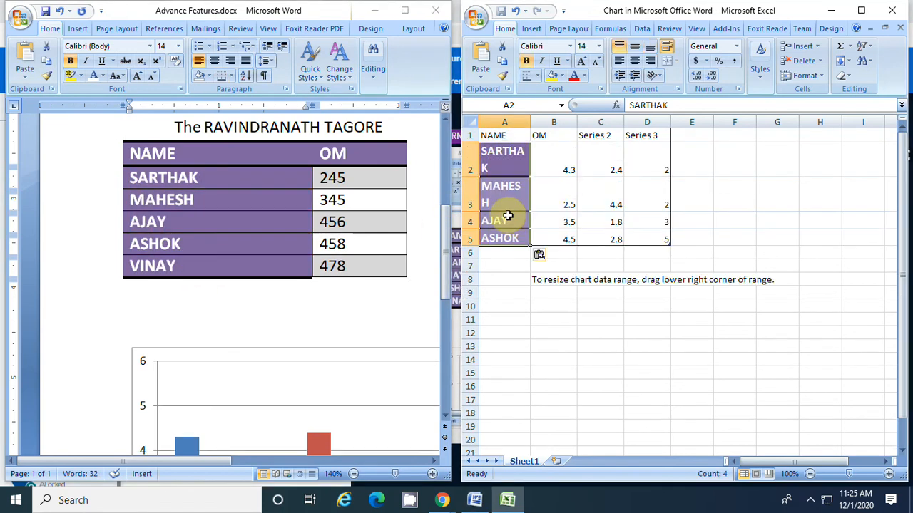
drag(530, 123, 548, 123)
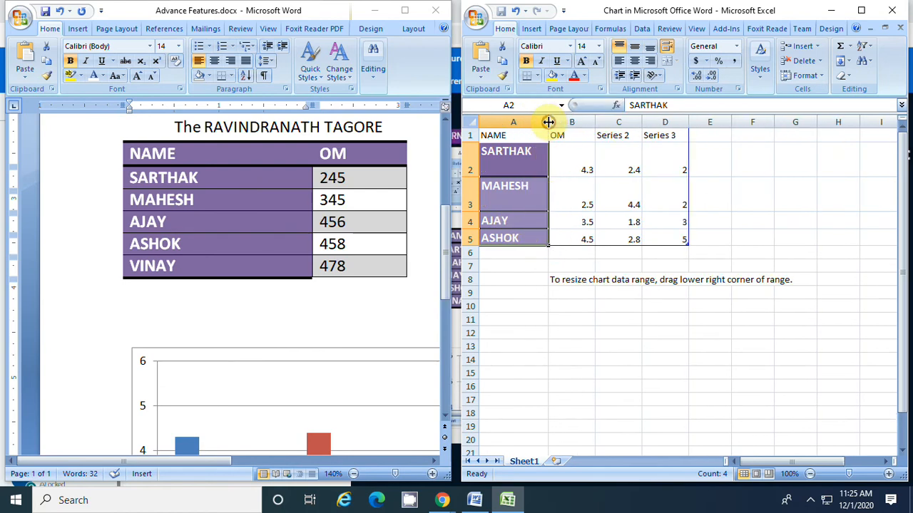
Replace the values in B2:B5 of the data sheet with the marks copied from the table's OM column
click(587, 186)
click(360, 179)
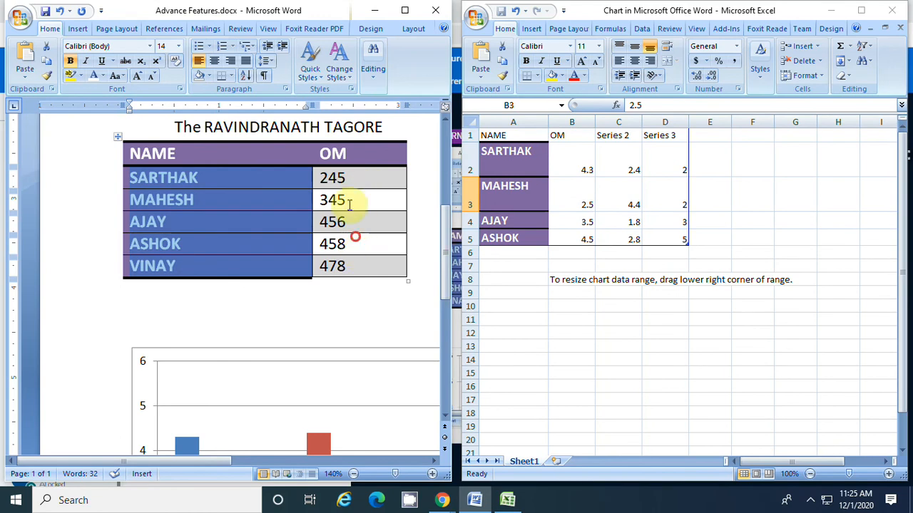
drag(322, 178, 357, 266)
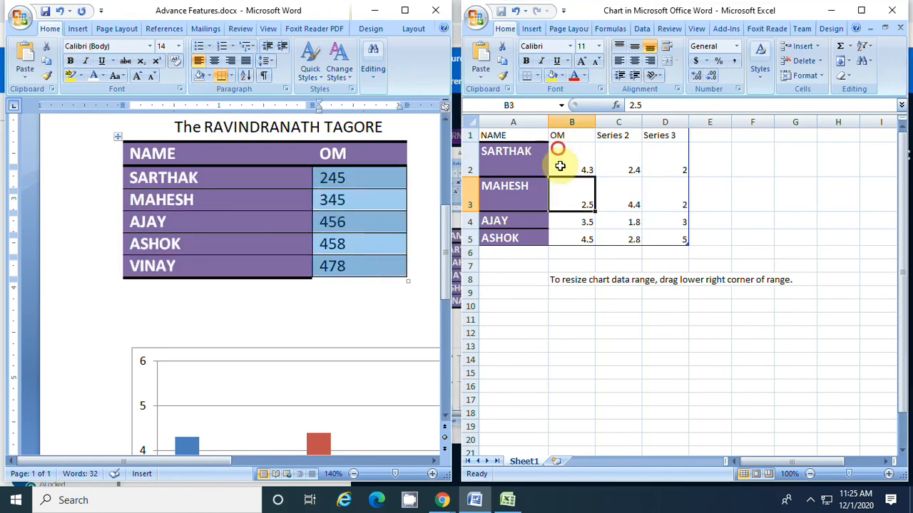
click(563, 240)
drag(571, 157, 582, 237)
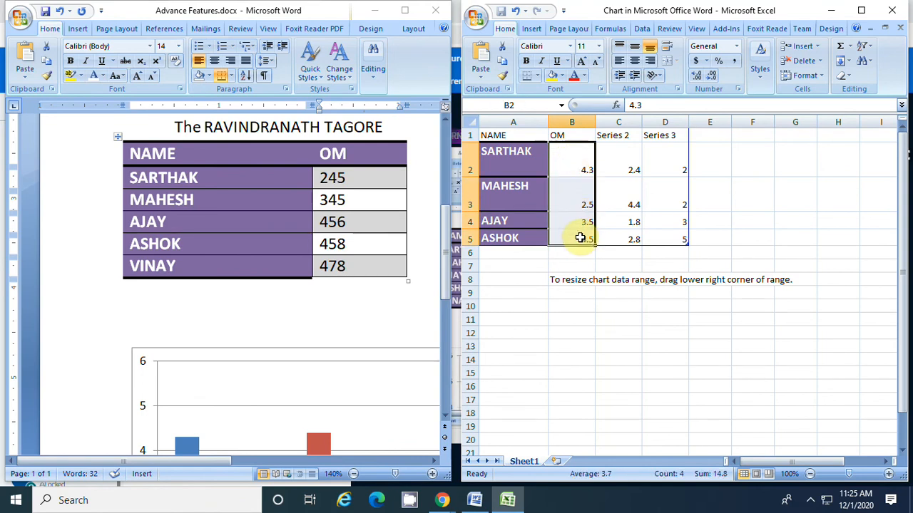
key(ctrl+v)
Copy the table's last row, with the mark 478, into row 6 of the chart data sheet
click(505, 217)
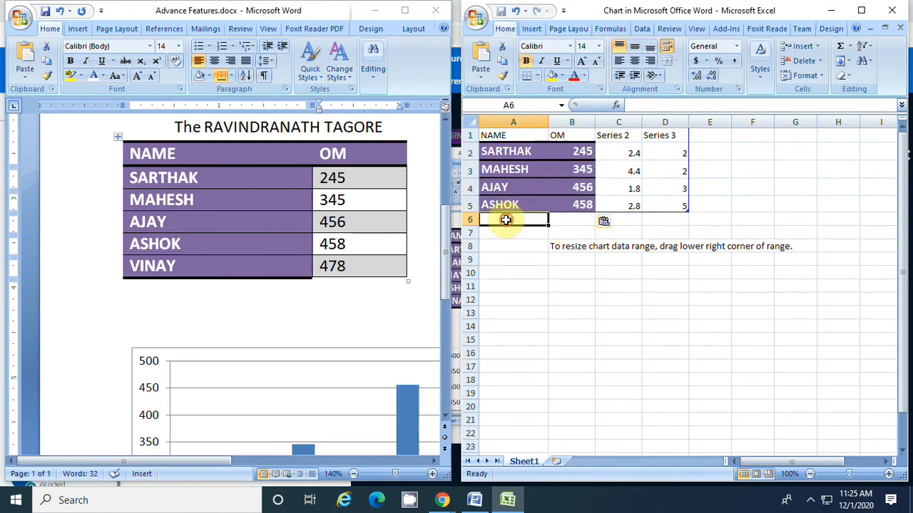
drag(132, 263, 373, 262)
click(373, 262)
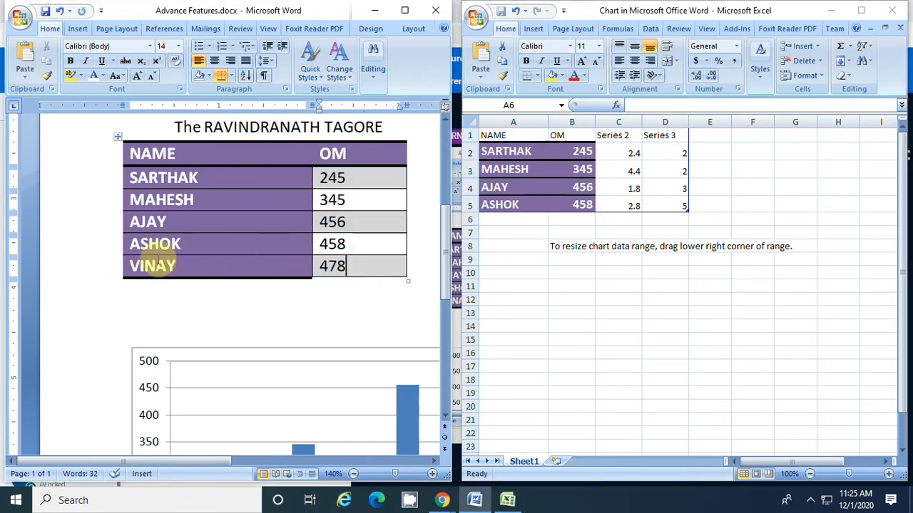
drag(131, 265, 347, 278)
key(ctrl+c)
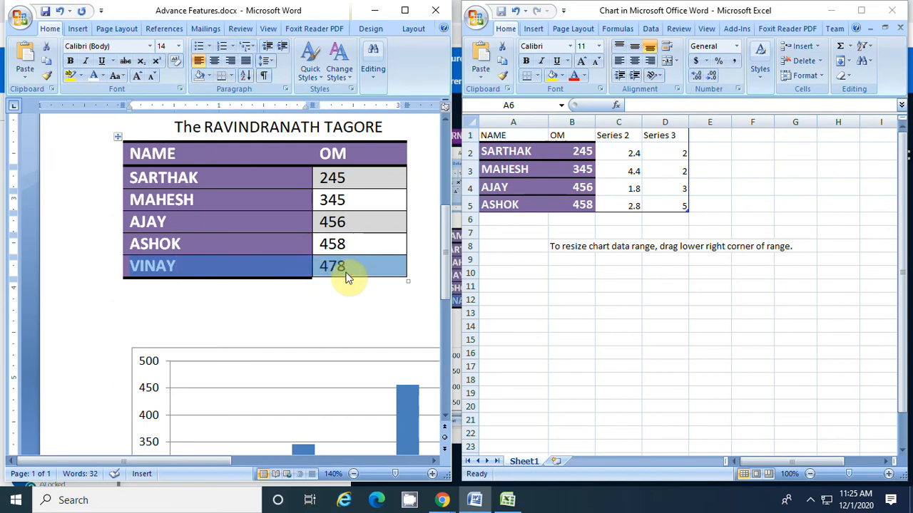
click(496, 216)
key(ctrl+v)
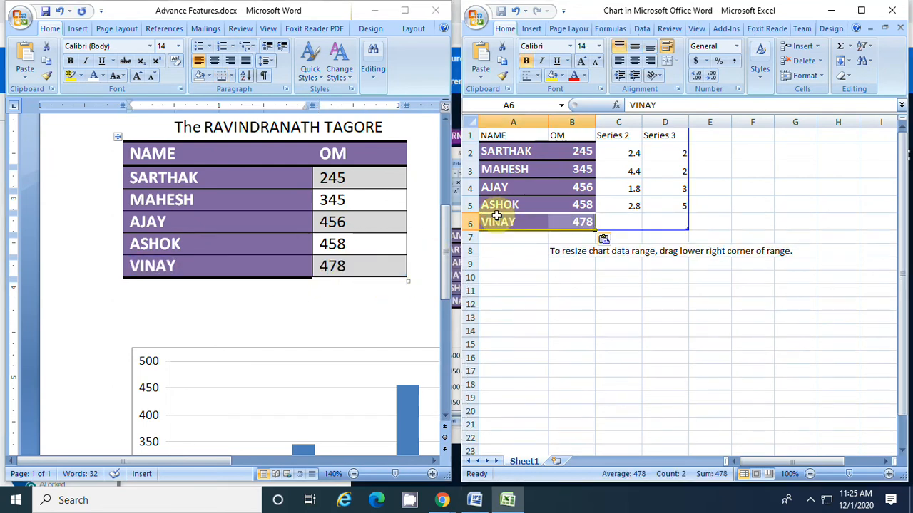
Clear the contents of the Series 2 and Series 3 columns in the chart data sheet
drag(615, 122, 675, 126)
key(Delete)
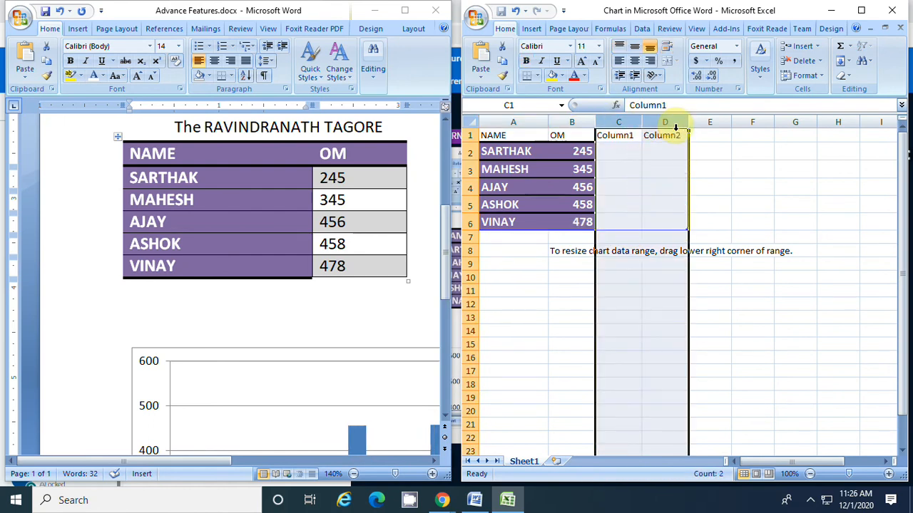
click(609, 149)
drag(614, 134, 660, 135)
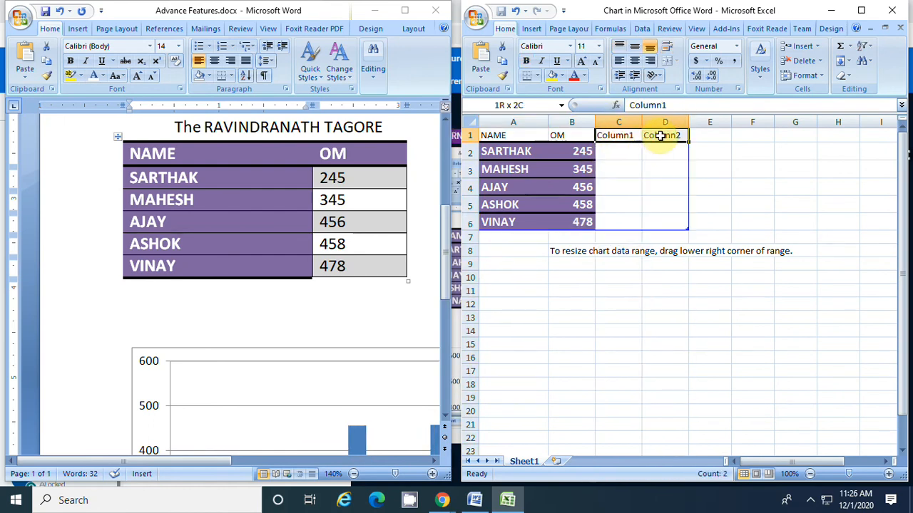
click(618, 187)
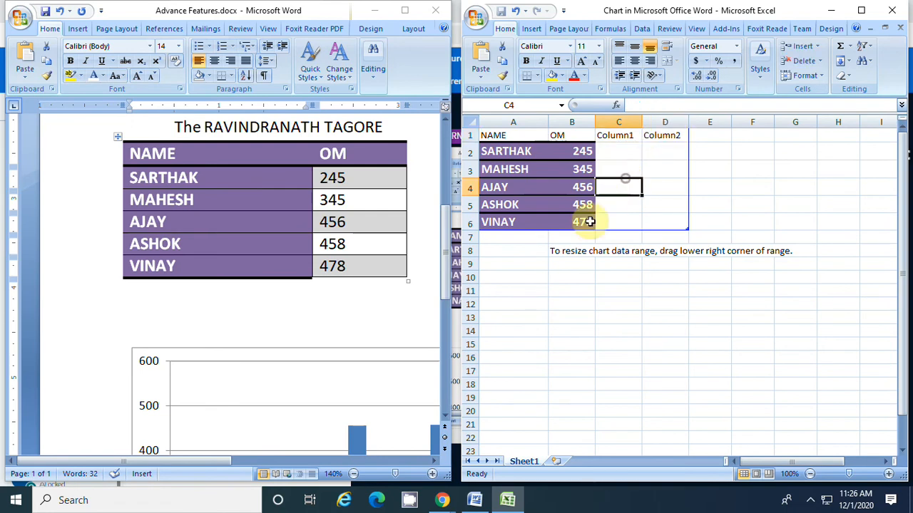
click(687, 192)
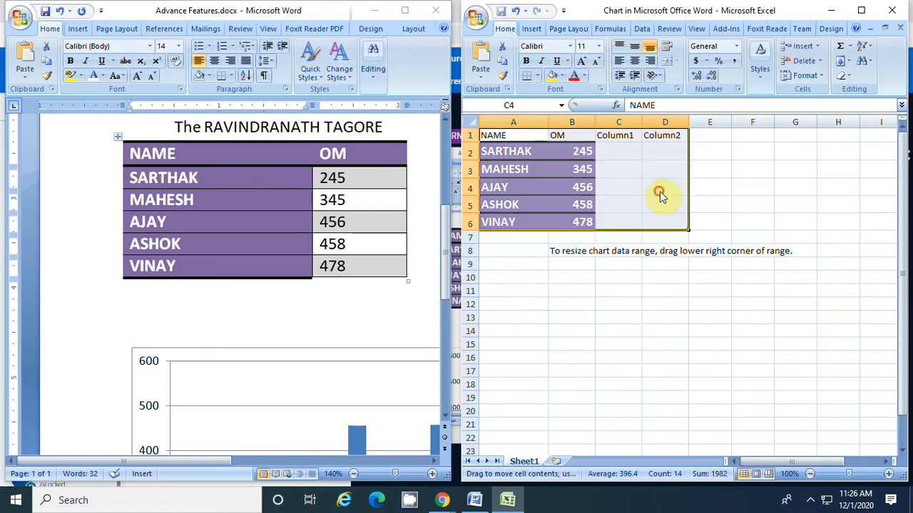
click(656, 191)
click(687, 155)
click(669, 166)
Delete columns C and D from the chart data sheet so that only NAME and OM remain
drag(628, 123, 660, 121)
right_click(658, 121)
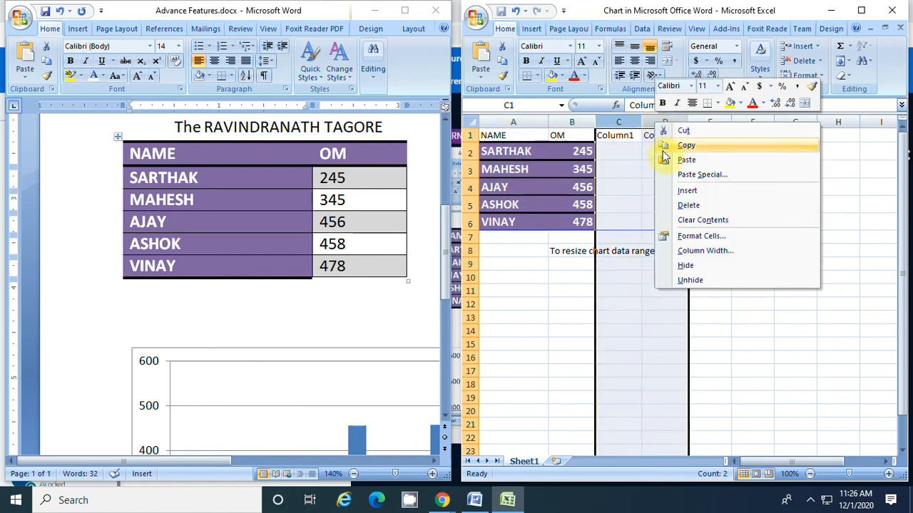
click(699, 204)
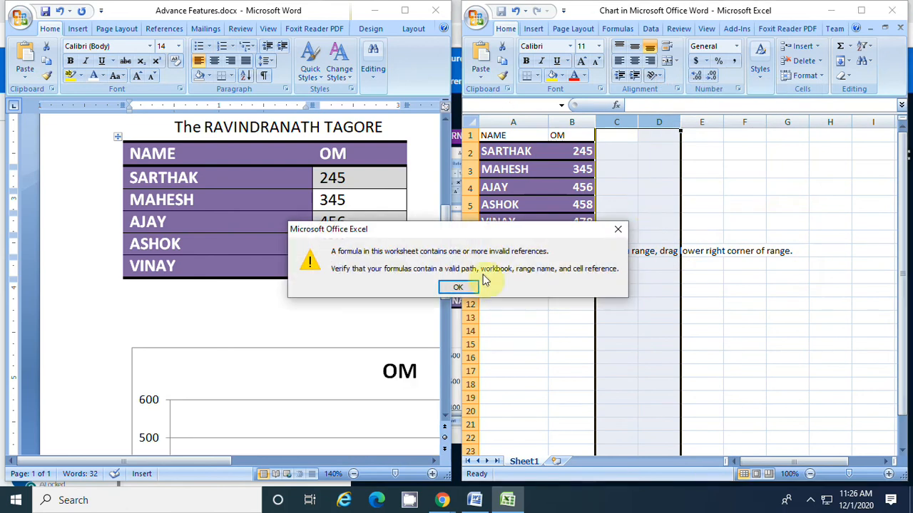
click(462, 288)
click(542, 222)
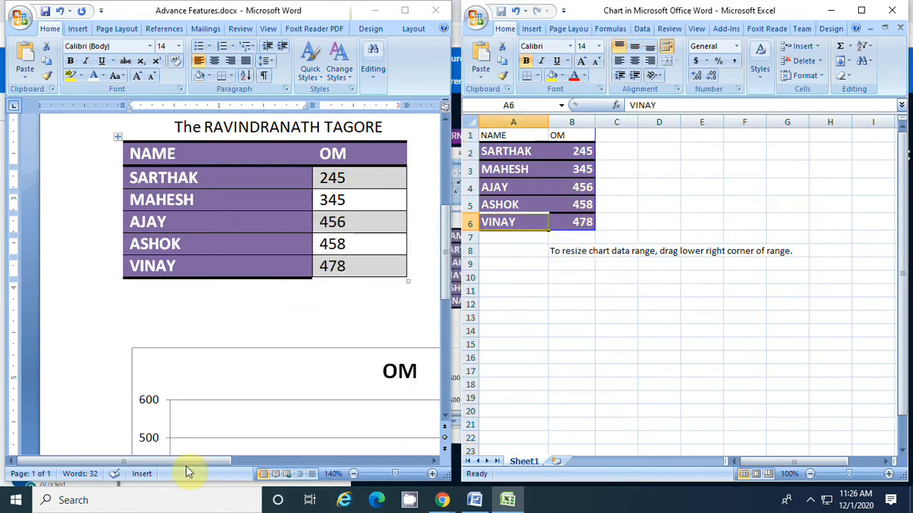
Check the OM chart against the table in the document, and close the chart data workbook
drag(189, 461, 240, 461)
drag(446, 283, 449, 370)
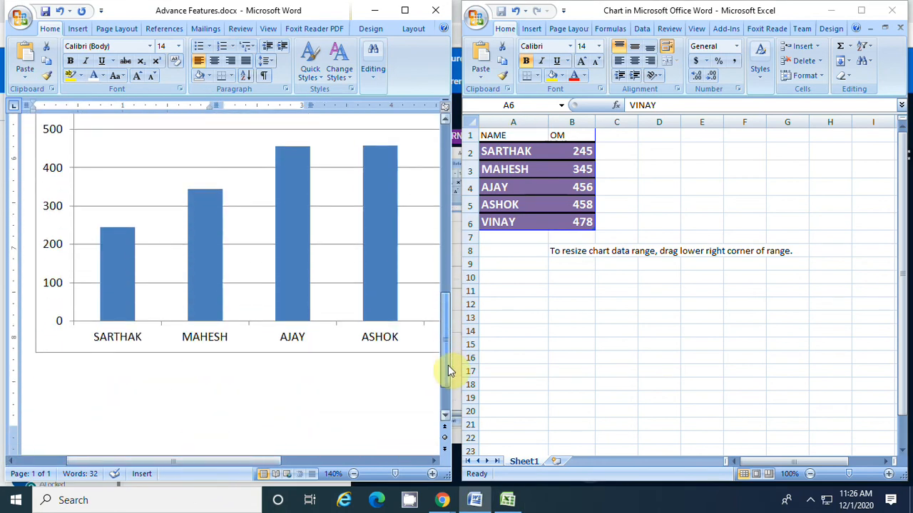
drag(449, 370, 452, 293)
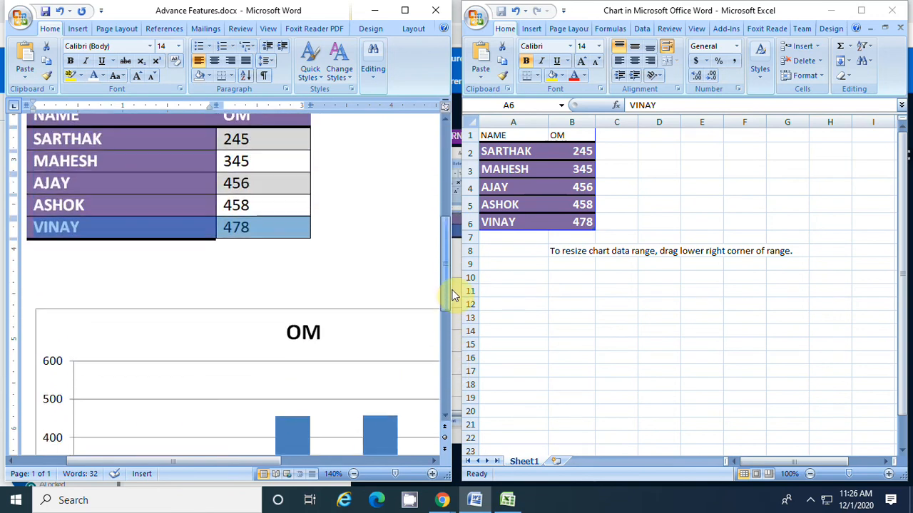
click(345, 178)
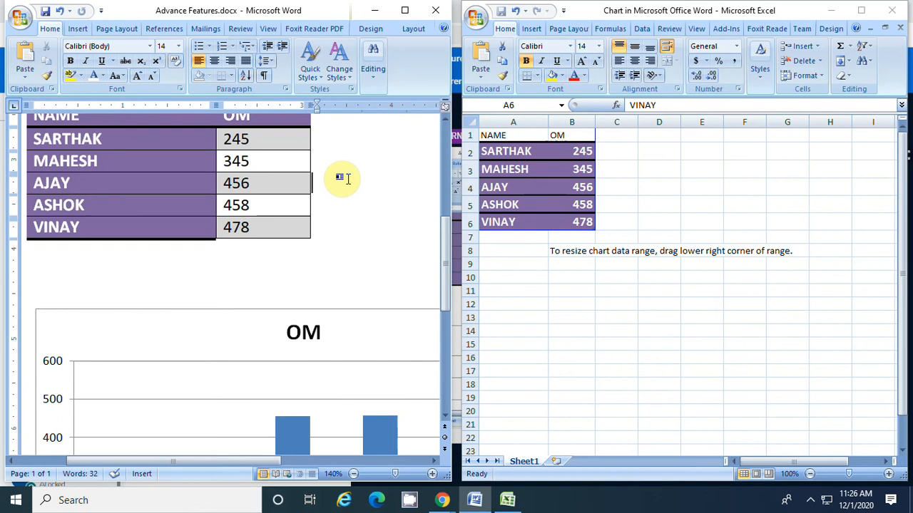
click(895, 10)
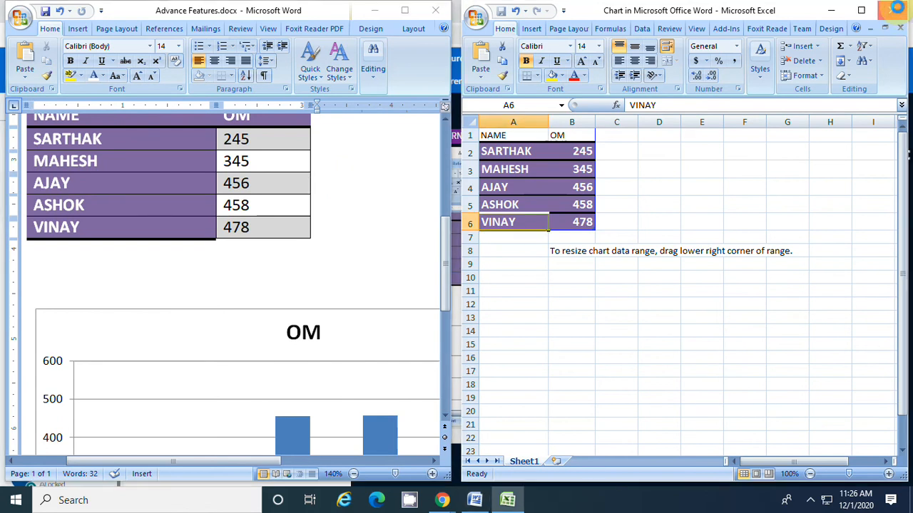
scroll(678, 208, down, 7)
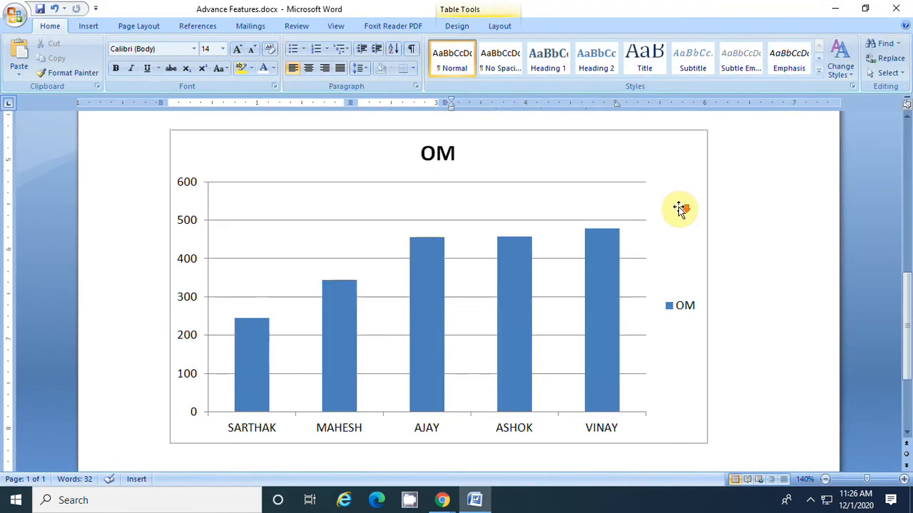
scroll(677, 211, up, 5)
scroll(674, 215, up, 3)
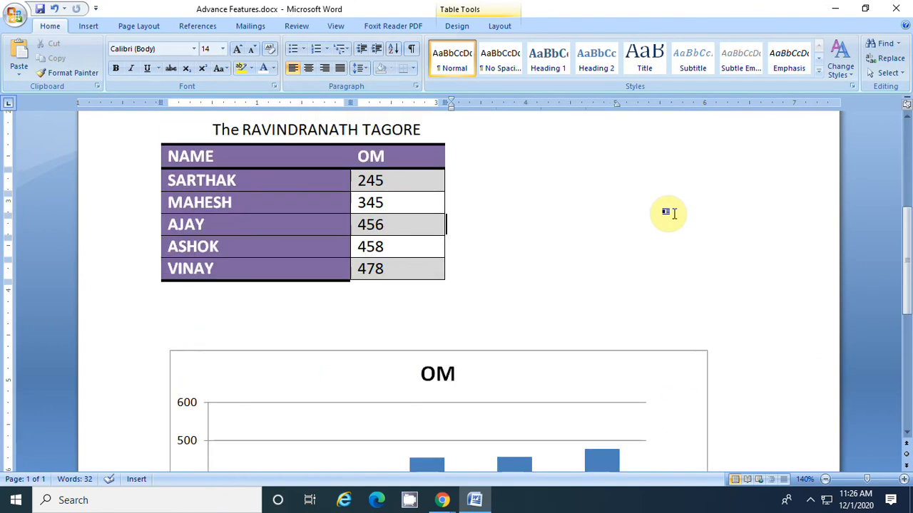
Review the table and OM chart, select the chart's OM columns, and apply the red chart style
scroll(674, 214, up, 4)
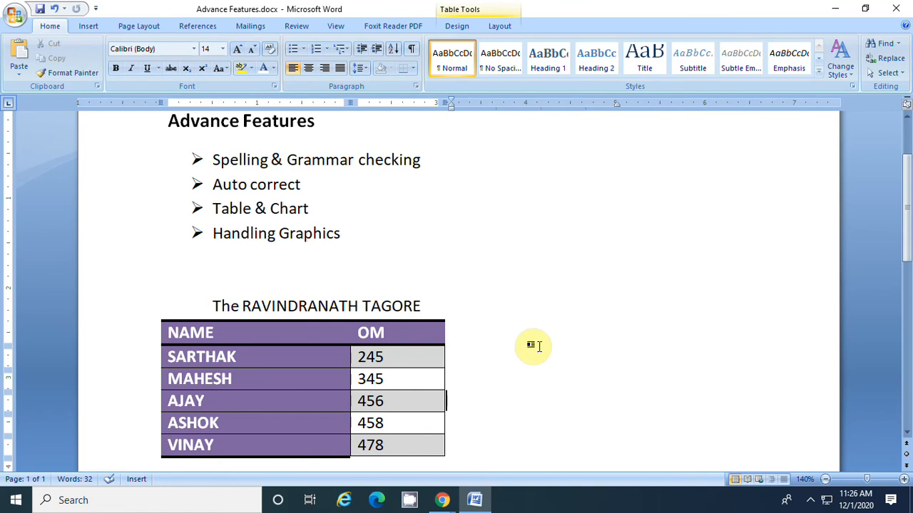
scroll(474, 374, down, 12)
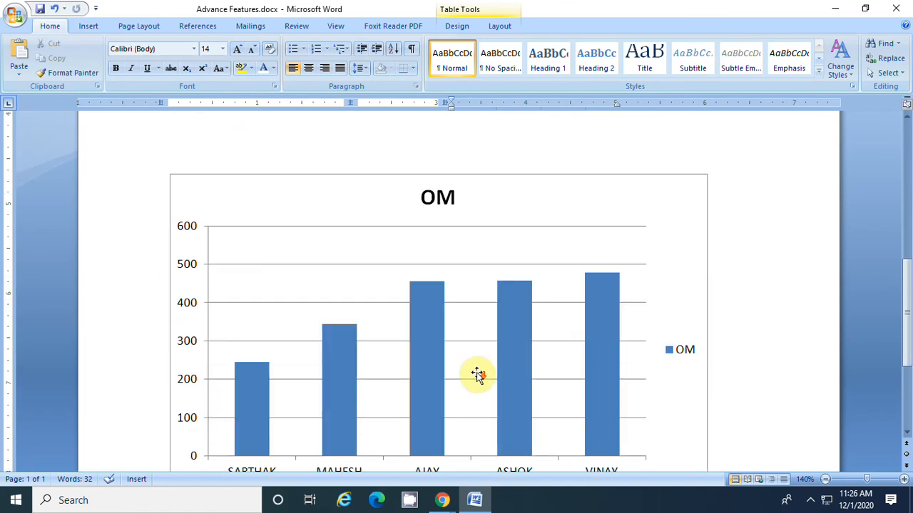
scroll(478, 372, up, 10)
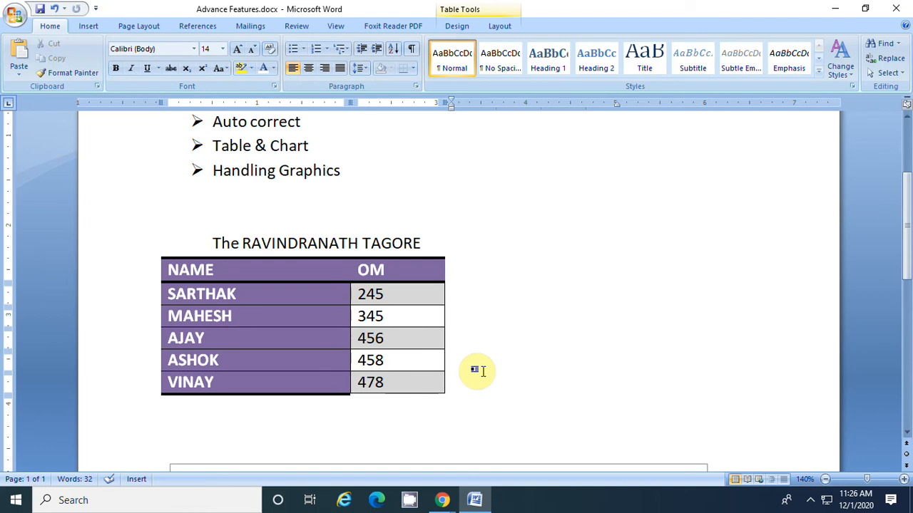
scroll(478, 370, down, 4)
click(520, 360)
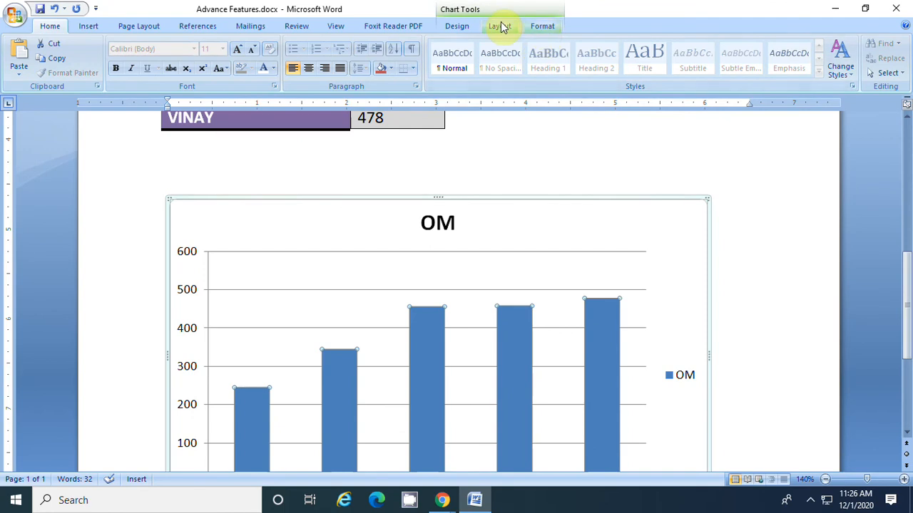
click(457, 26)
click(498, 25)
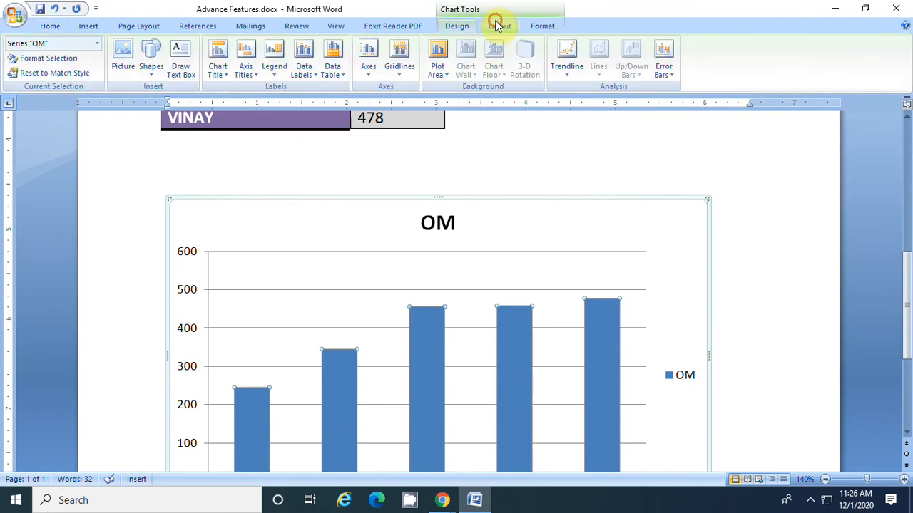
click(543, 26)
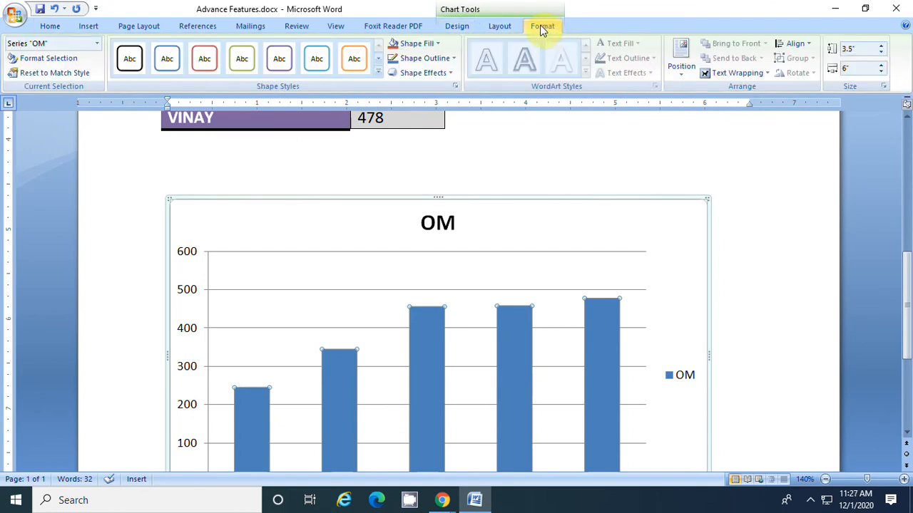
click(459, 28)
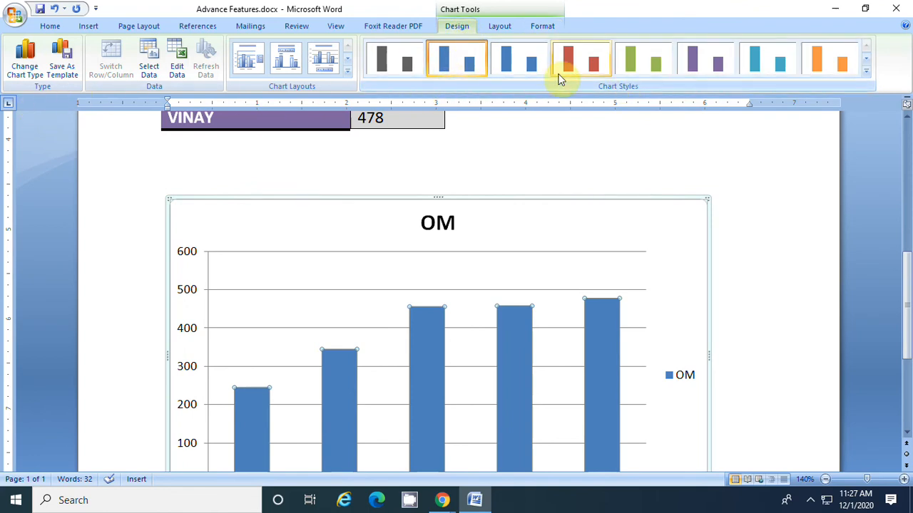
click(574, 72)
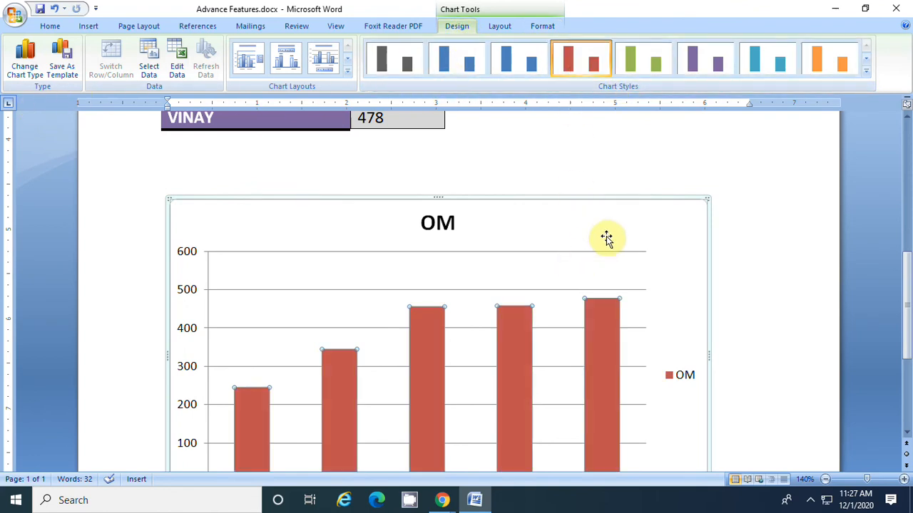
Add data labels to the OM columns, positioned at the Inside End of each data point
click(505, 26)
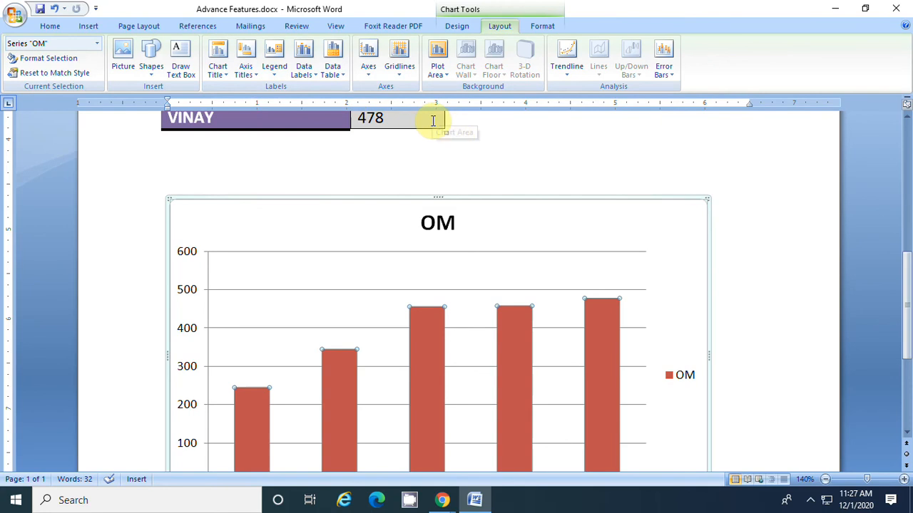
scroll(509, 231, down, 2)
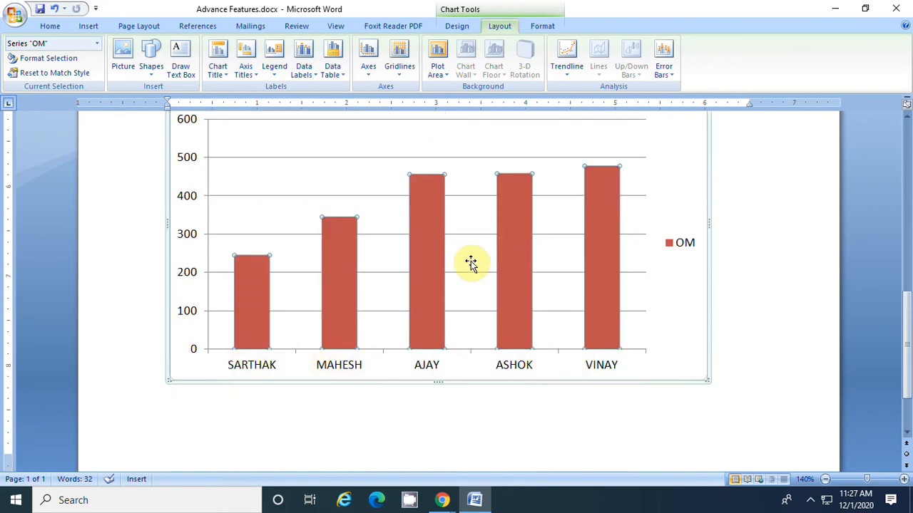
scroll(471, 261, up, 1)
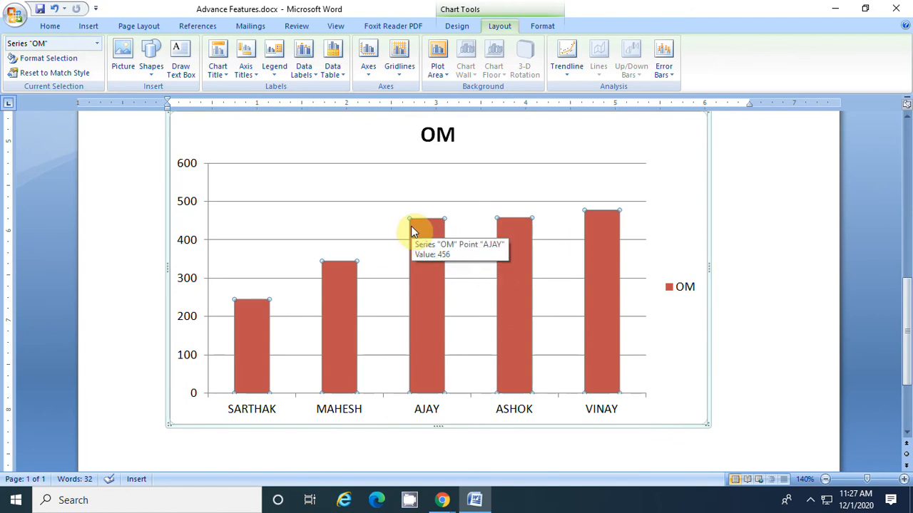
click(310, 76)
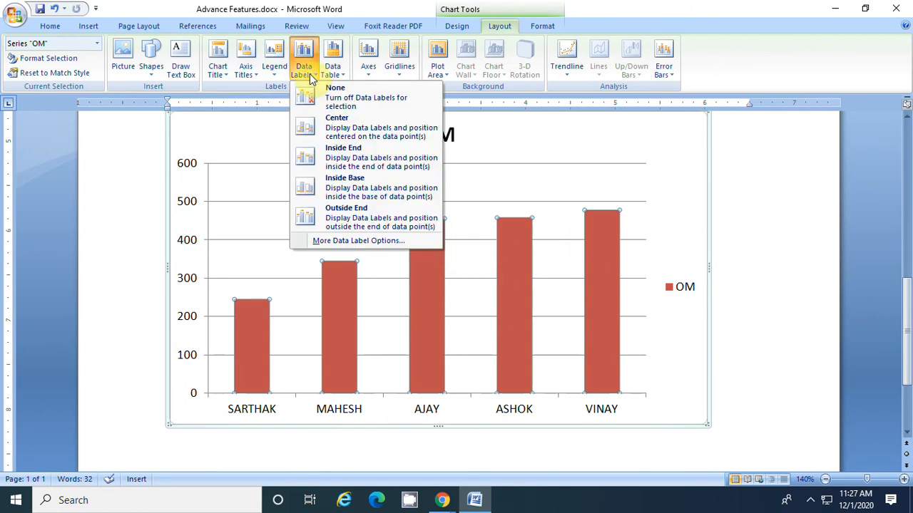
click(367, 156)
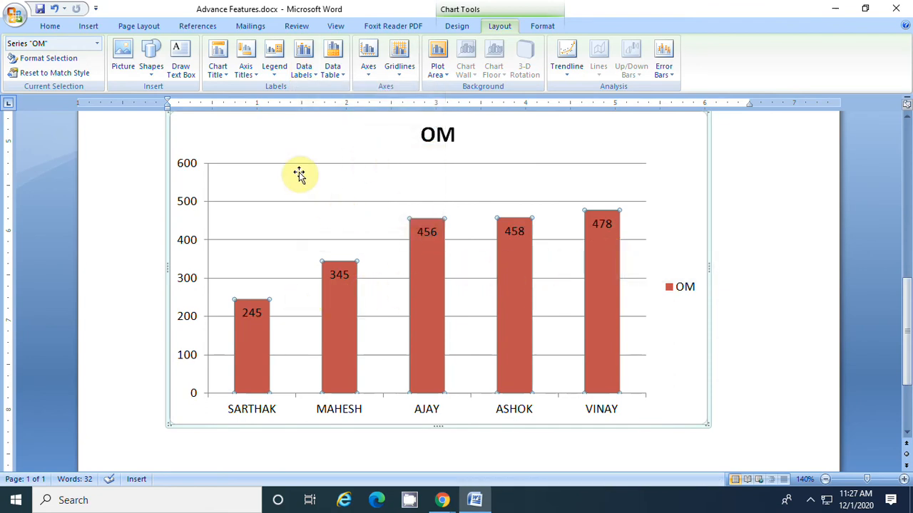
Place the insertion point at the end of the "Handling Graphics" bullet and start inserting a picture from file
scroll(309, 185, up, 2)
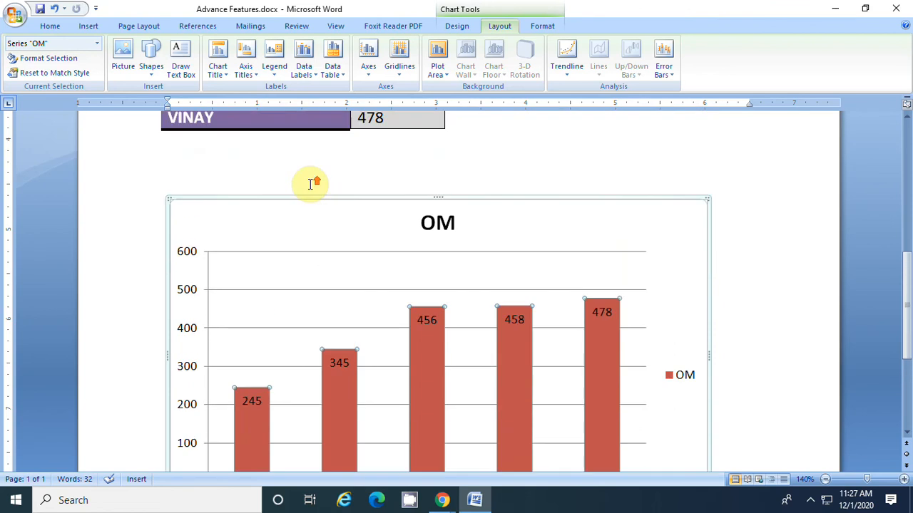
scroll(310, 185, up, 7)
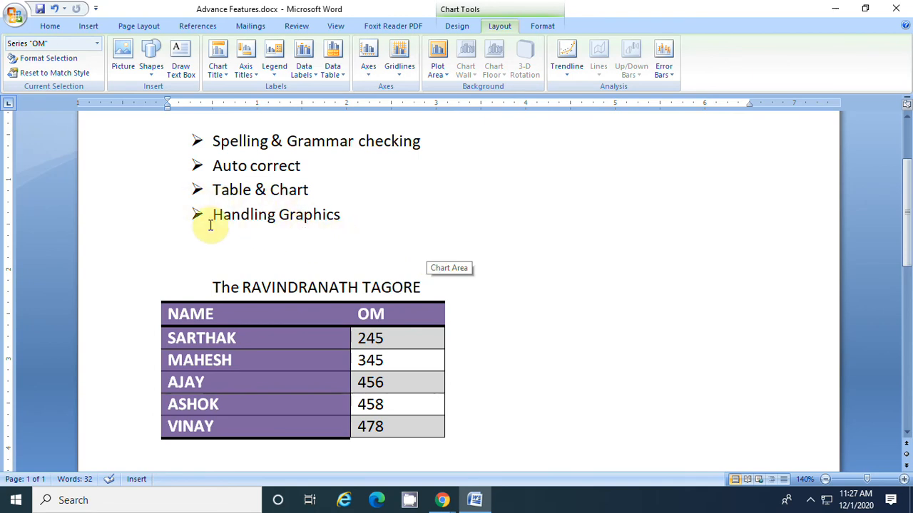
click(363, 226)
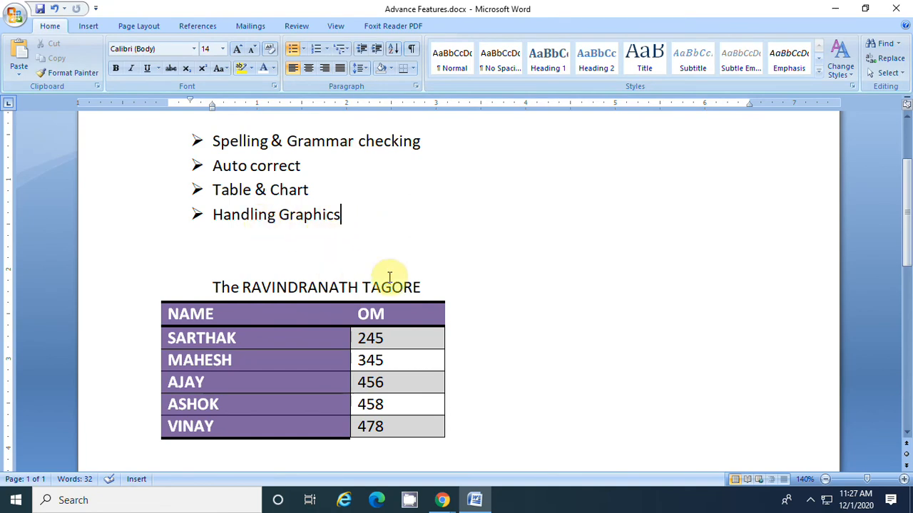
scroll(397, 277, down, 2)
scroll(398, 277, down, 2)
scroll(400, 278, up, 3)
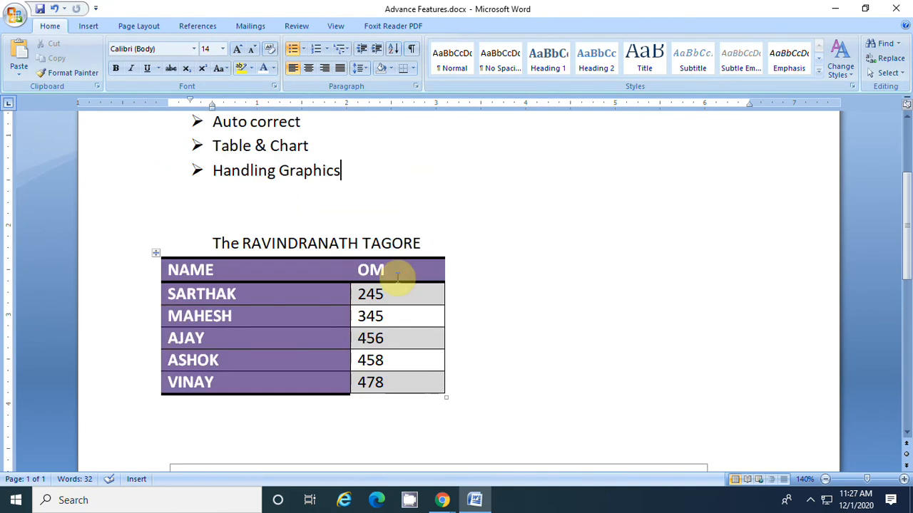
click(88, 29)
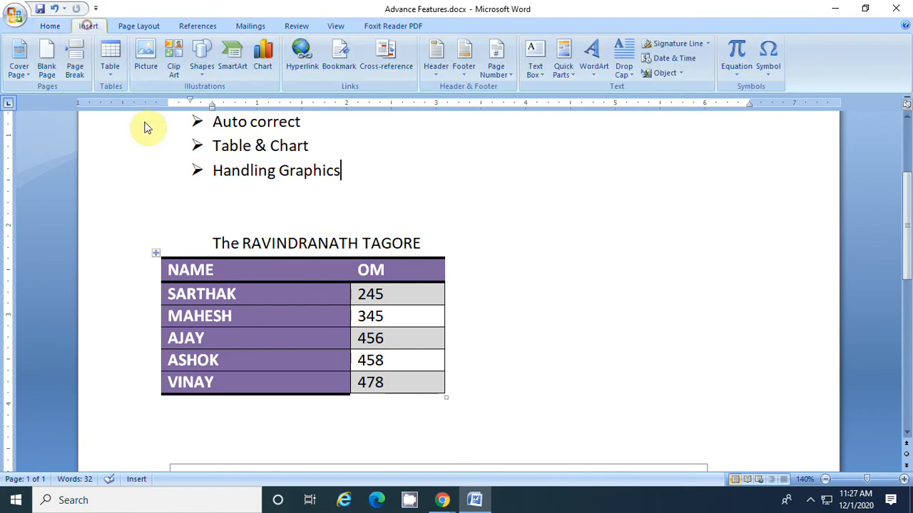
click(149, 49)
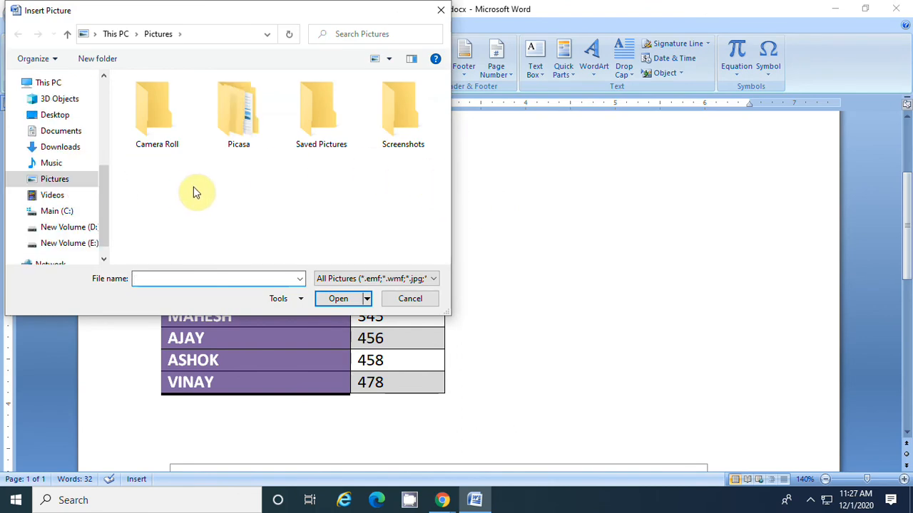
Look through the Saved Pictures and Screenshots folders, and insert autosave.jpg from the Collages folder inside Picasa
double_click(320, 127)
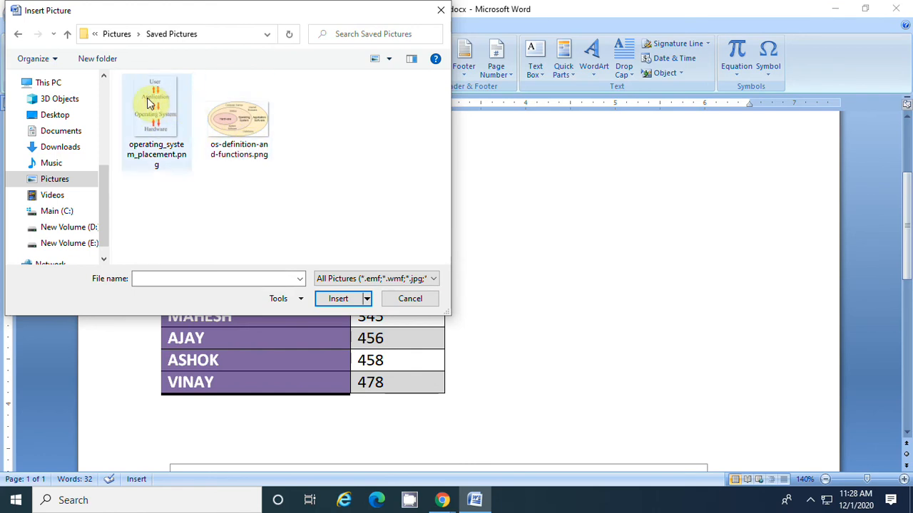
click(19, 39)
click(419, 135)
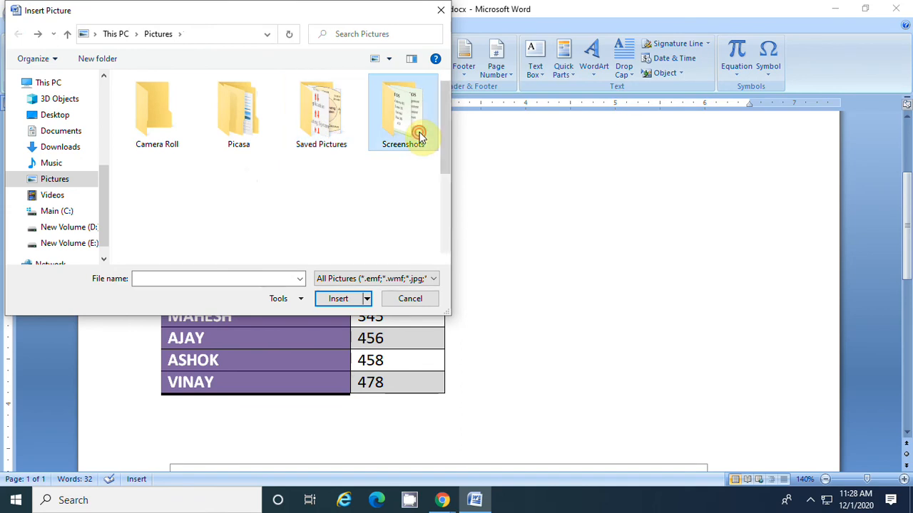
double_click(419, 136)
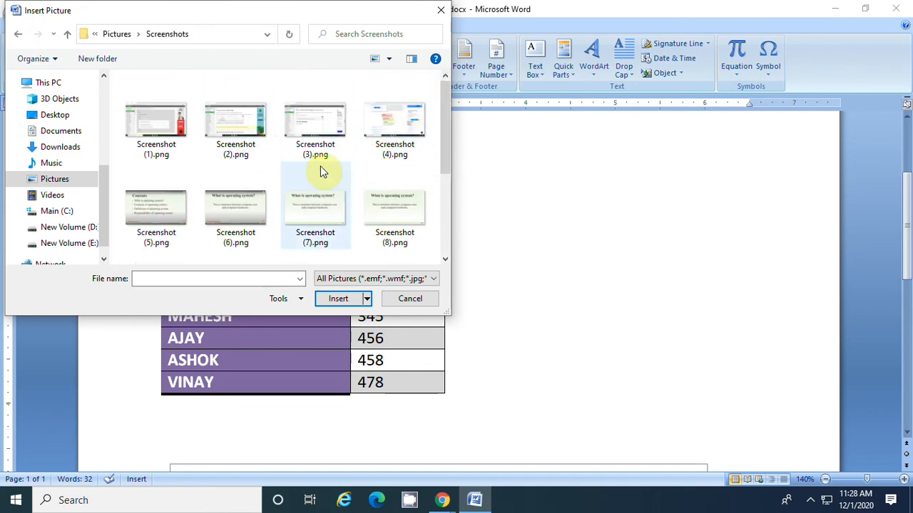
scroll(318, 178, down, 2)
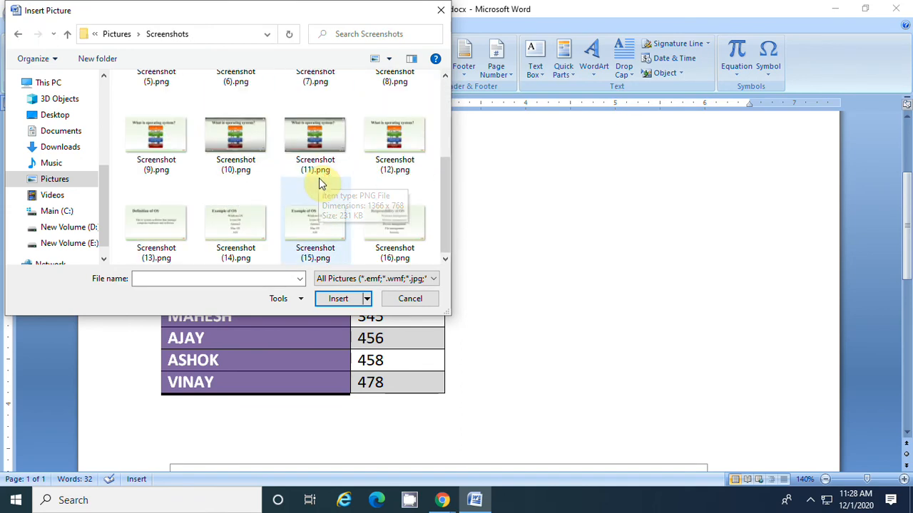
click(20, 36)
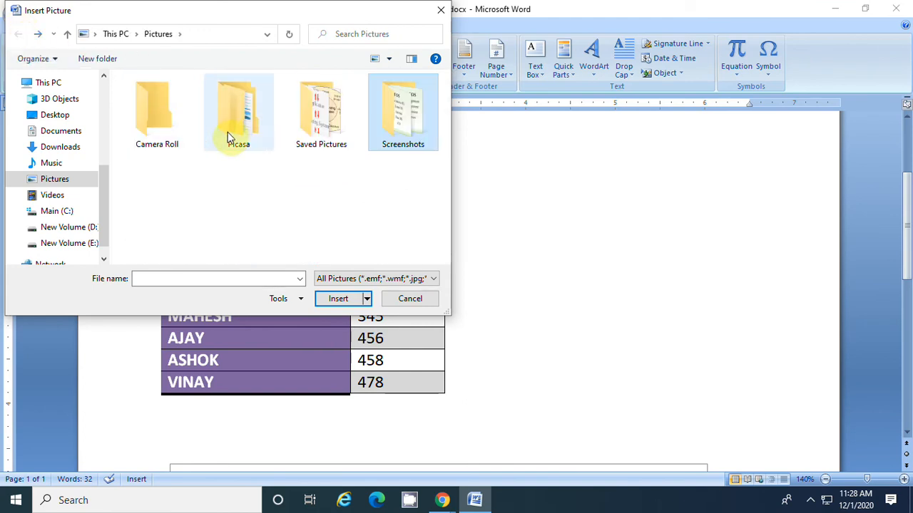
double_click(248, 133)
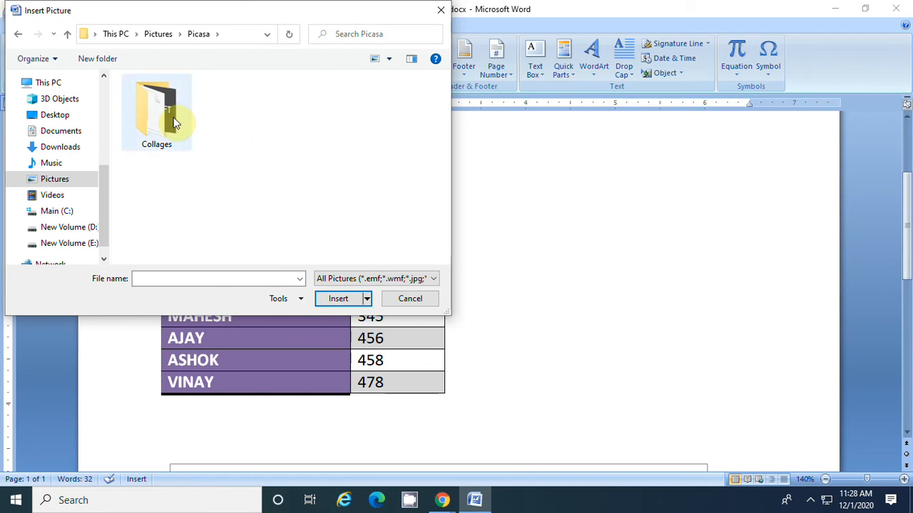
double_click(174, 120)
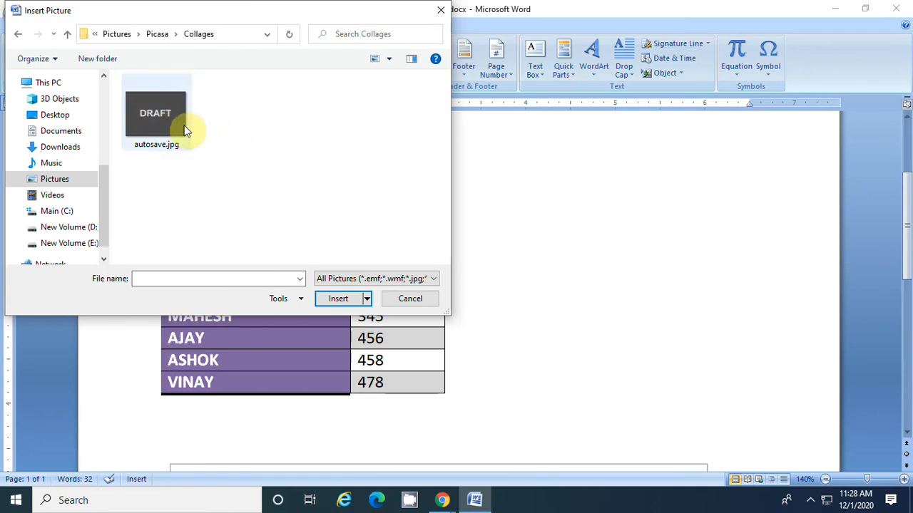
click(151, 109)
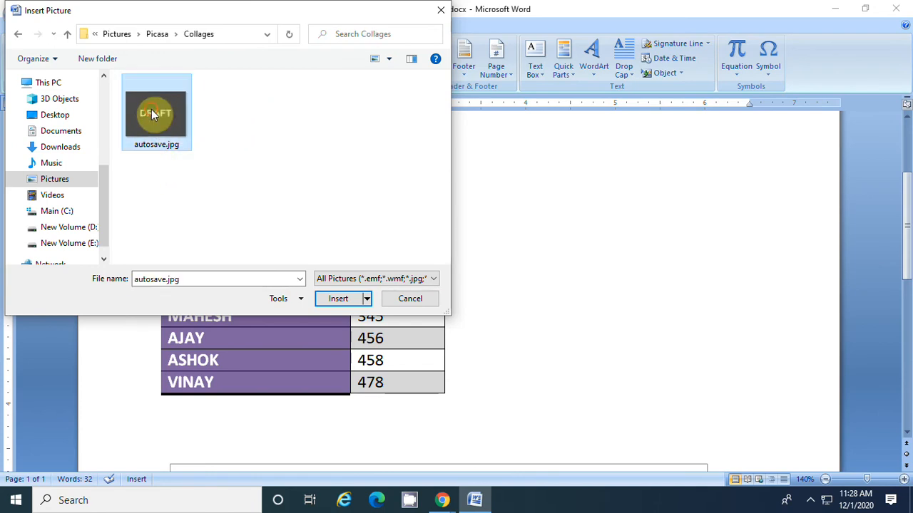
click(338, 300)
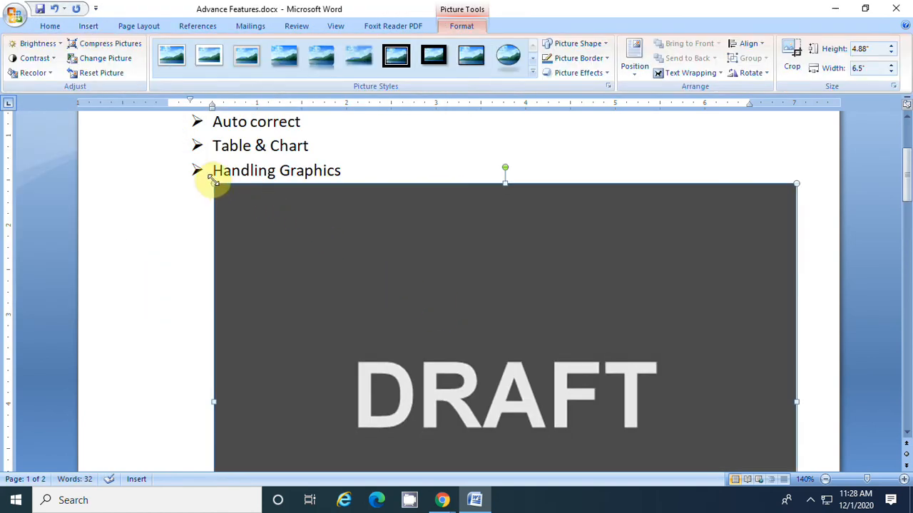
Shrink the DRAFT picture to about 1.28" high and 1.71" wide, and delete it from the document
drag(214, 179, 502, 403)
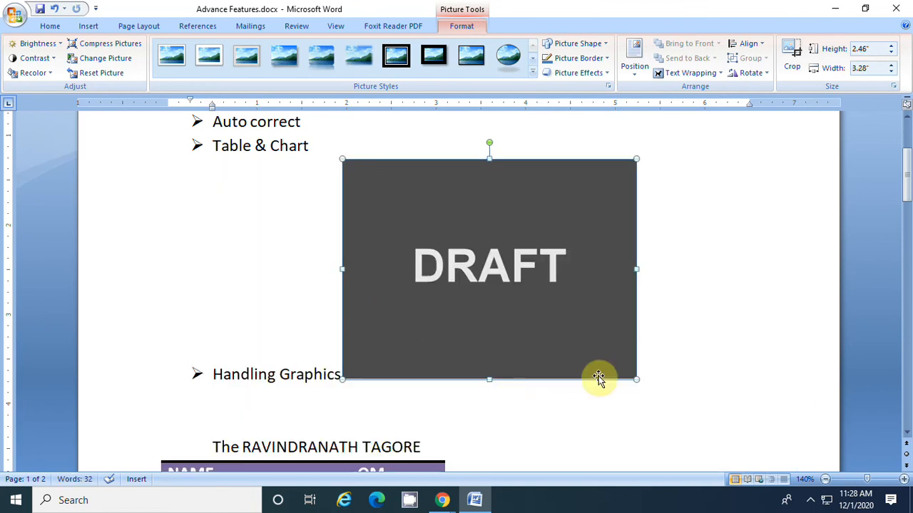
drag(340, 158, 480, 266)
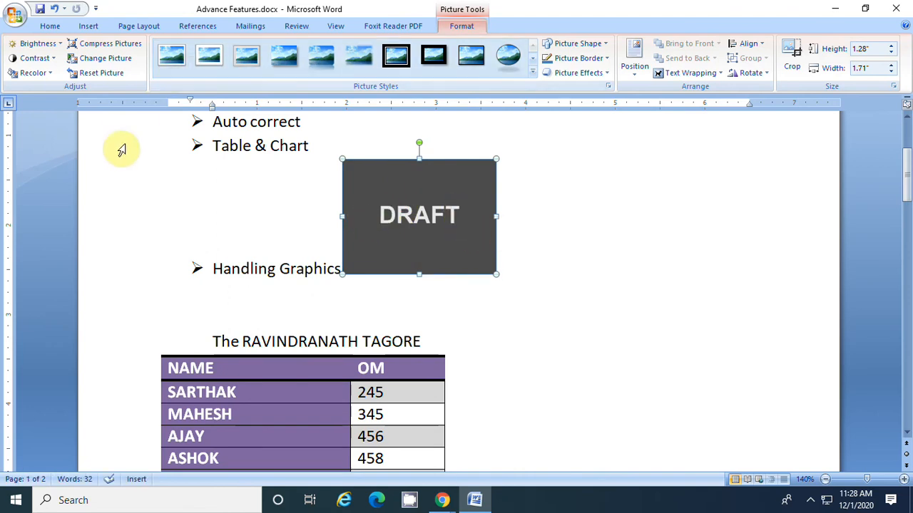
key(Delete)
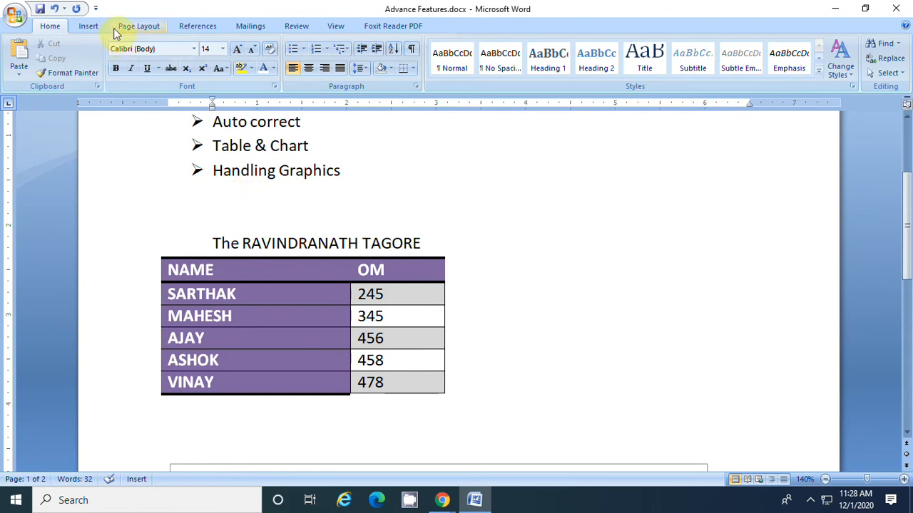
Start inserting clip art and search all collections for all media file types without a keyword
click(85, 27)
click(174, 61)
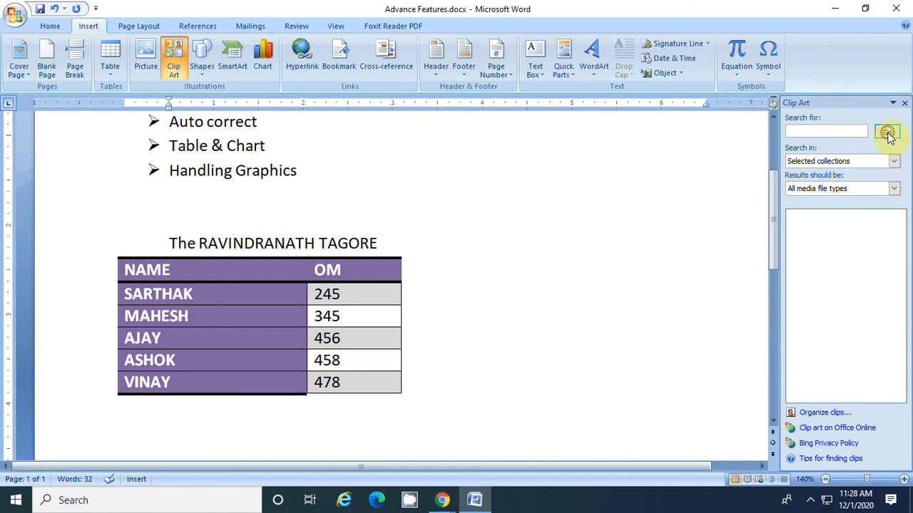
click(887, 133)
click(432, 287)
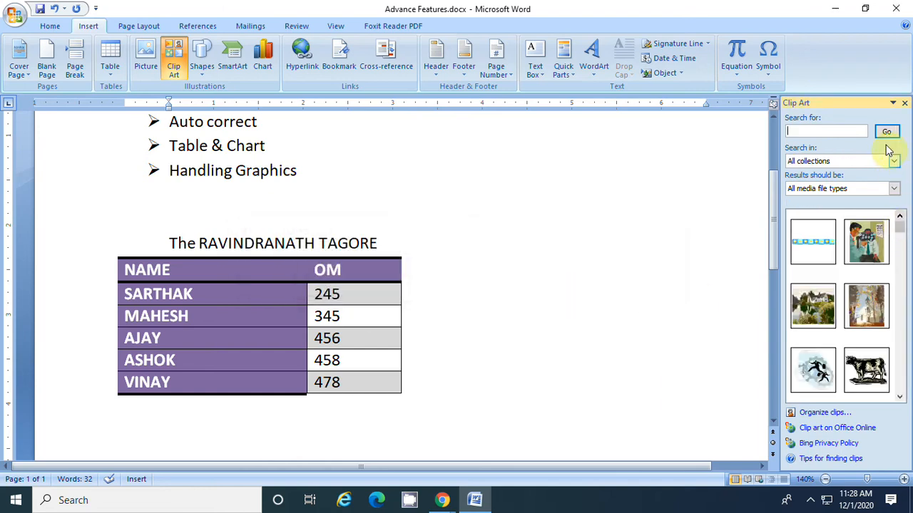
Browse the clip art results and insert the clip of a woman working at a computer below "Handling Graphics"
mouse_move(899, 227)
mouse_down()
mouse_move(896, 381)
mouse_move(899, 254)
mouse_move(909, 225)
mouse_up()
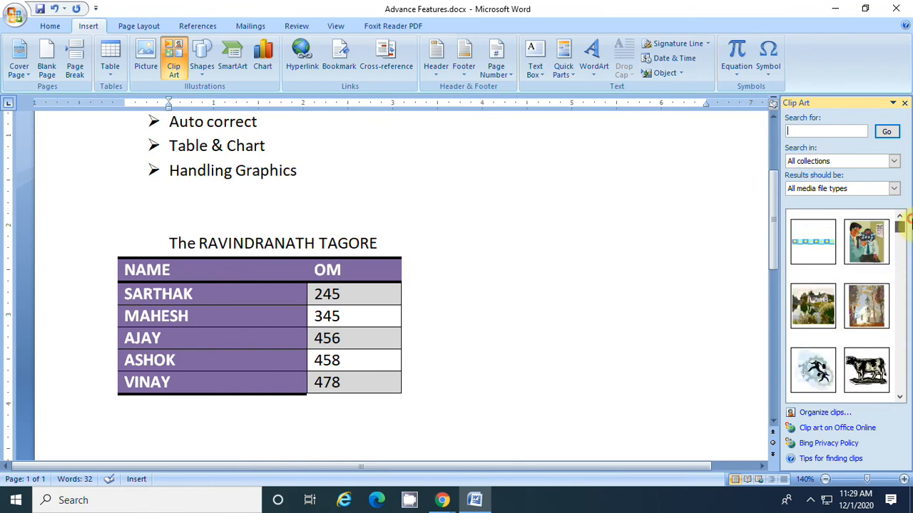
click(901, 400)
click(901, 400)
click(901, 400)
click(902, 400)
click(901, 400)
click(901, 400)
click(901, 399)
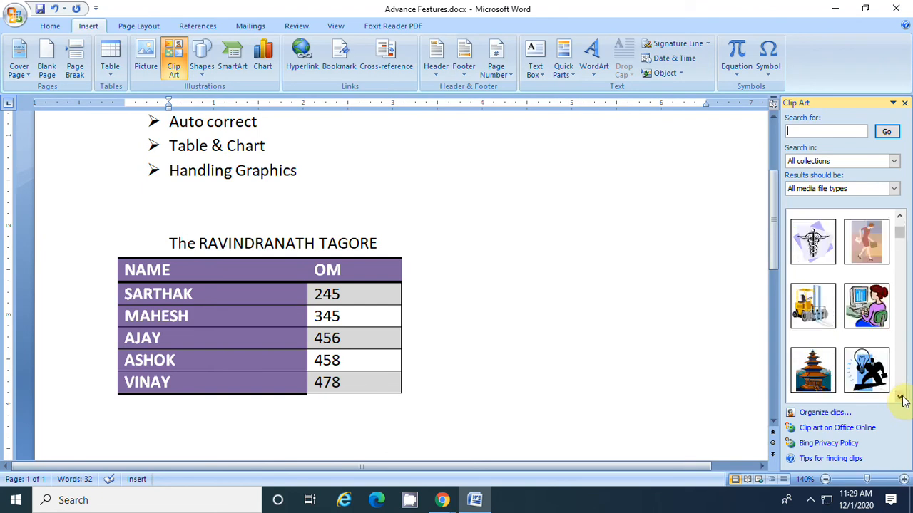
click(901, 400)
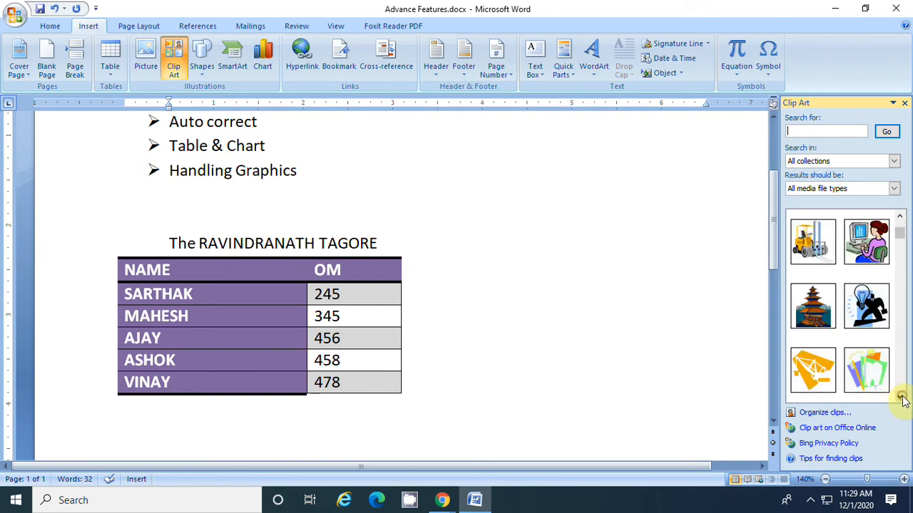
click(865, 239)
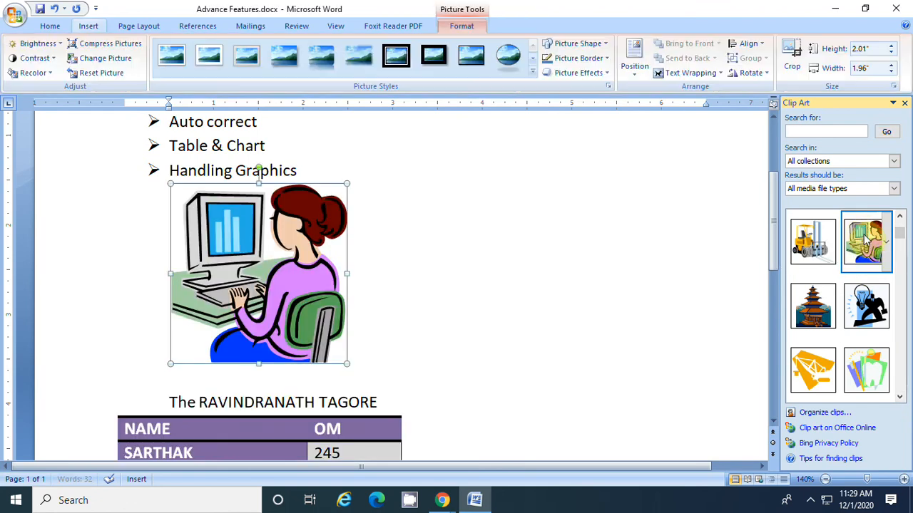
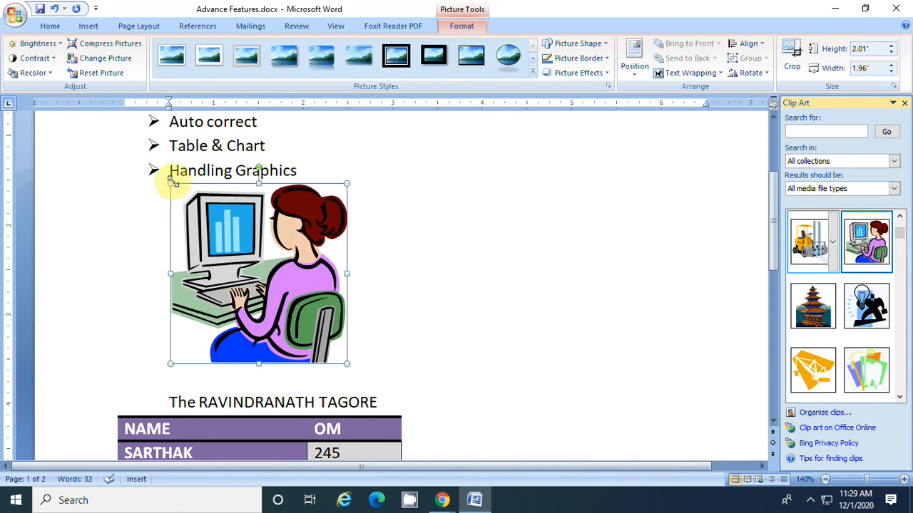
Shrink the clip art of the woman at the computer to about 1.4" high and 1.36" wide, and close the clip art search
drag(169, 184, 225, 254)
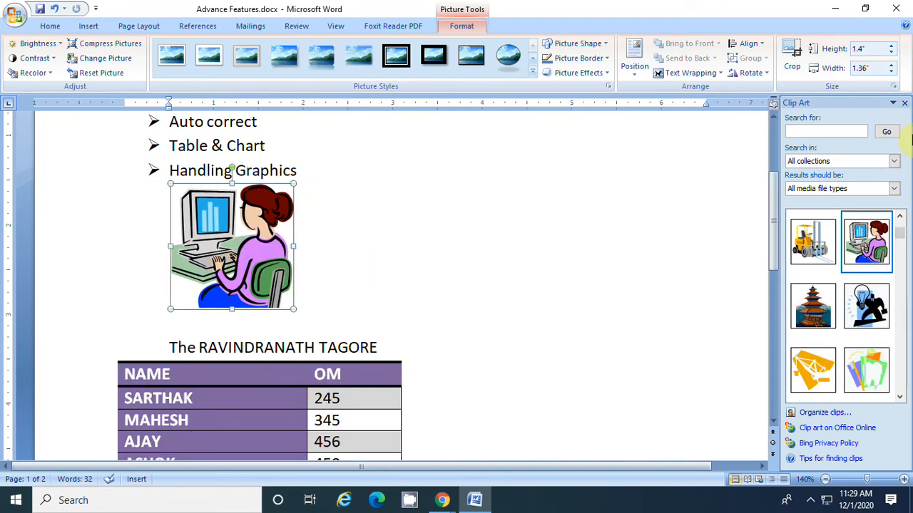
click(904, 104)
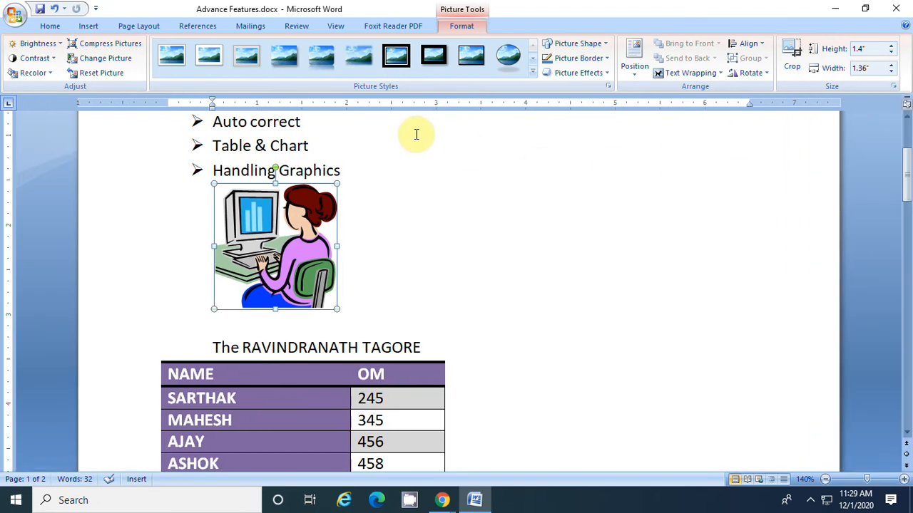
Add three blank lines below the clip art and place the insertion point in the gap above the table title
click(87, 27)
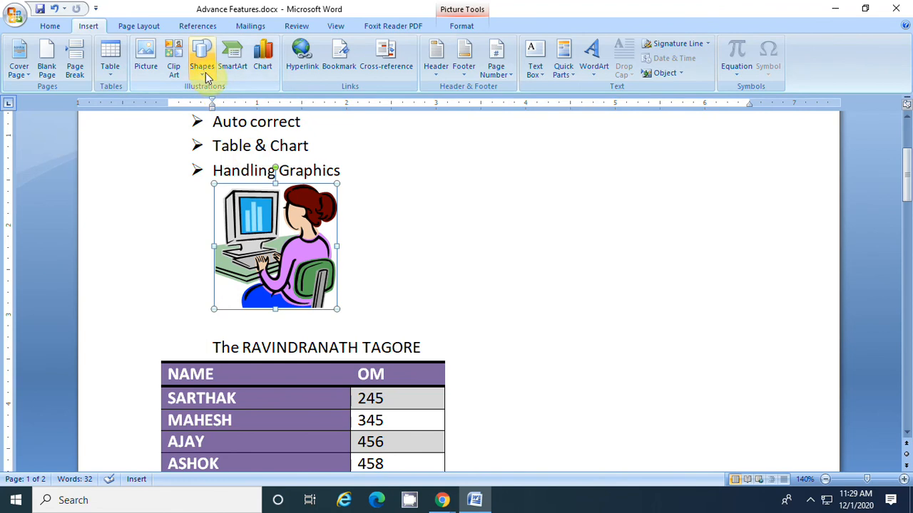
click(450, 313)
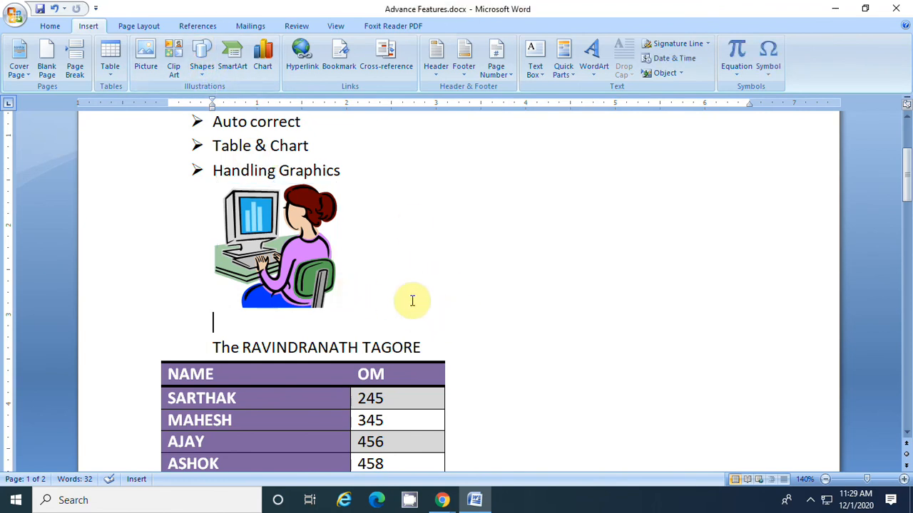
key(Return)
key(Return)
key(Return)
click(210, 343)
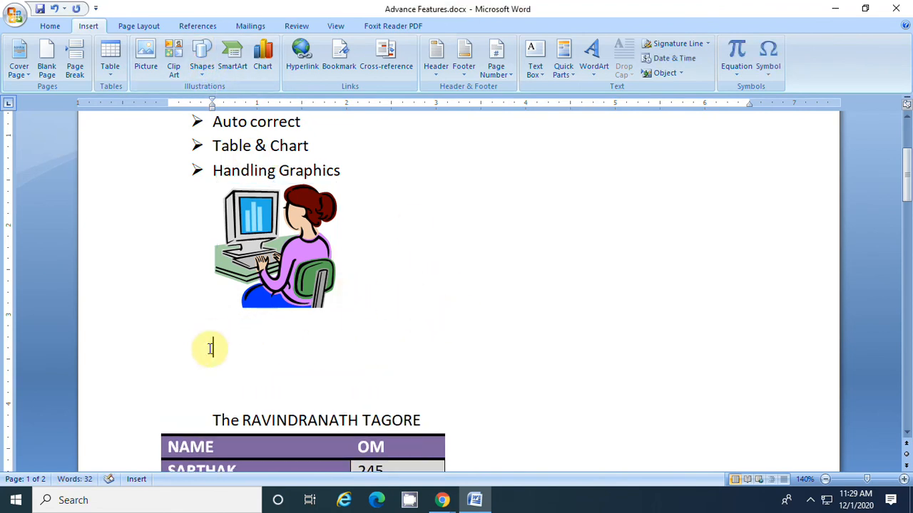
Draw an Explosion 2 shape about 0.76" high and 2.34" wide in the gap below the clip art
click(202, 70)
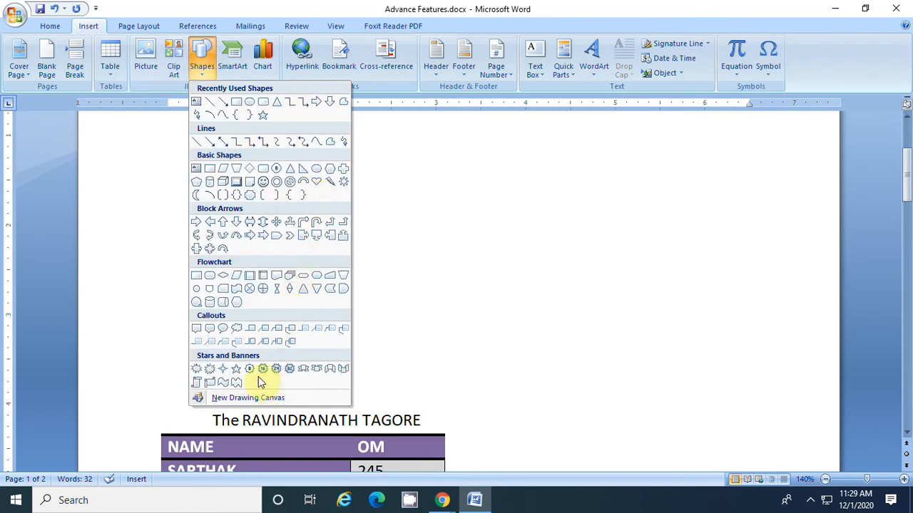
click(210, 369)
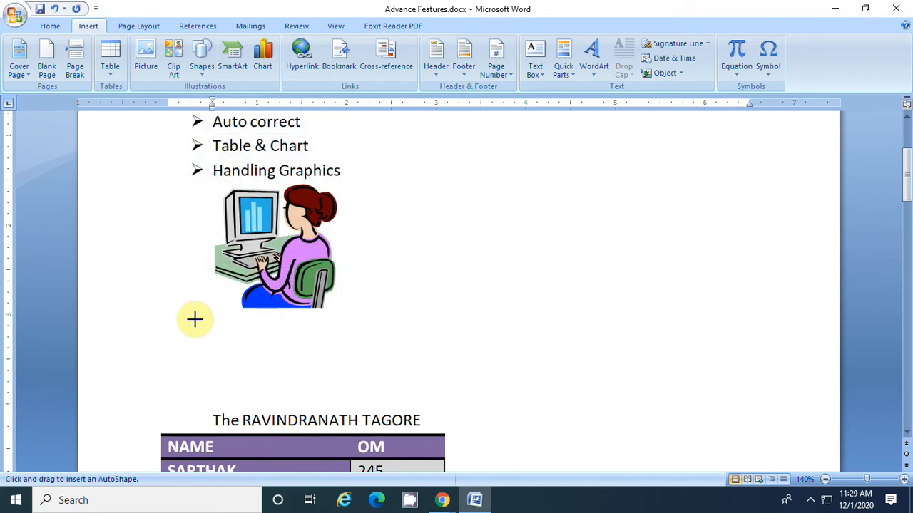
mouse_move(228, 330)
mouse_down()
mouse_move(403, 375)
mouse_move(438, 397)
mouse_up()
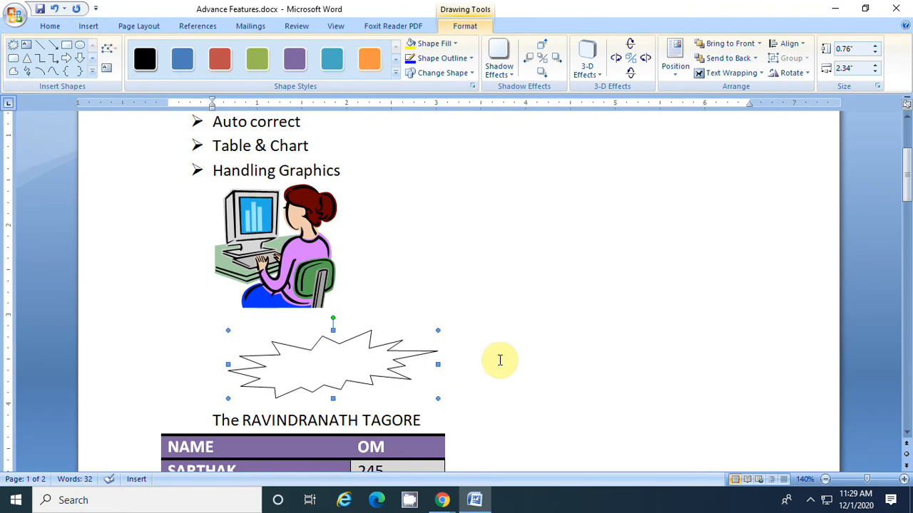
click(427, 258)
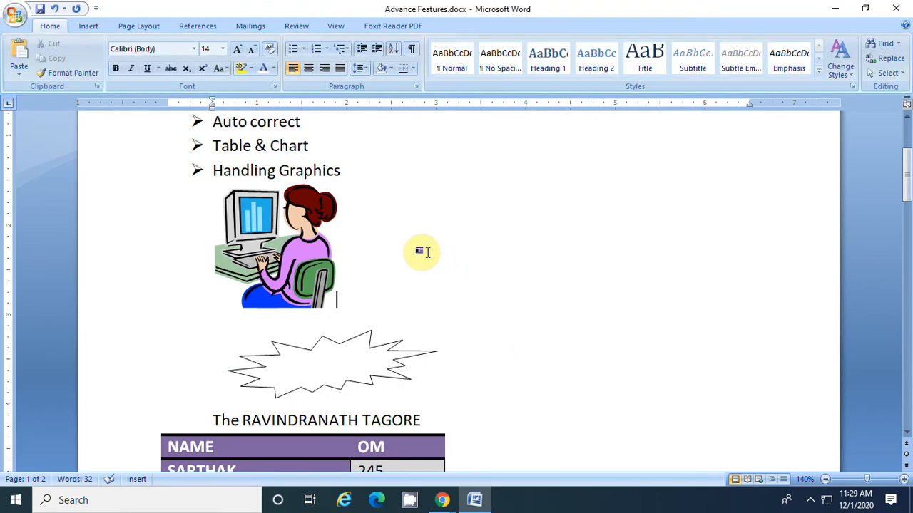
Add several blank lines between the explosion shape and the table title, and place the insertion point there
click(88, 27)
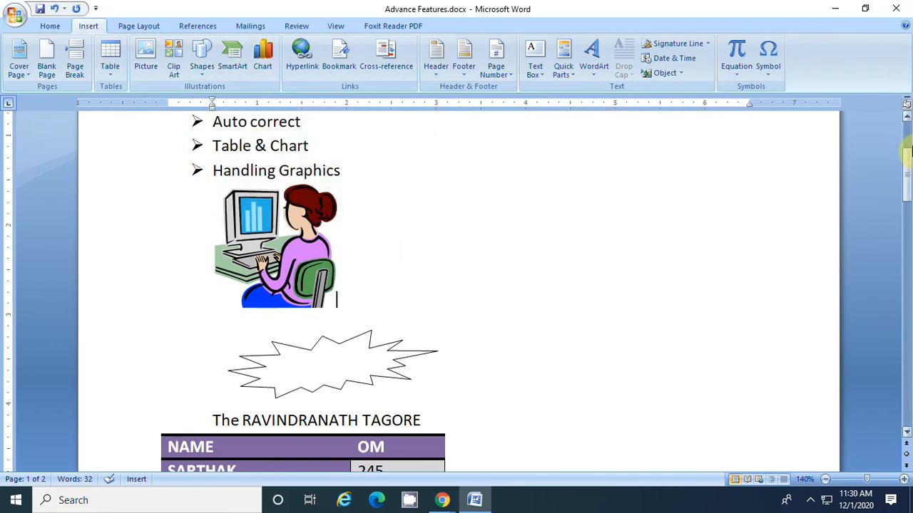
drag(907, 166, 904, 197)
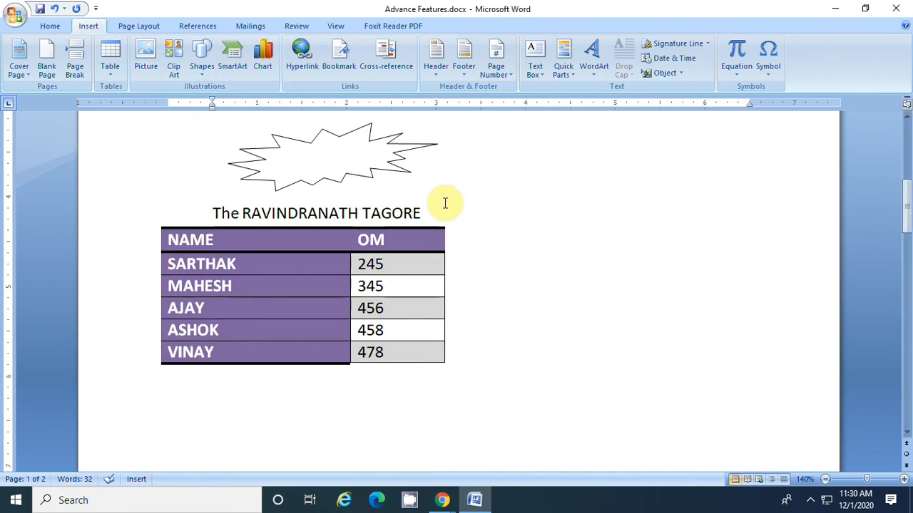
key(Return)
key(Return)
key(Return)
key(Return)
key(Return)
key(Return)
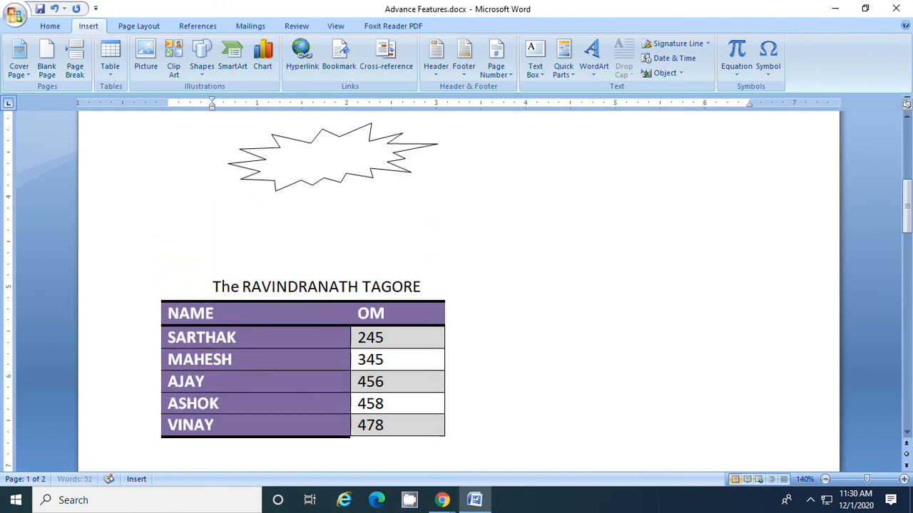
click(238, 236)
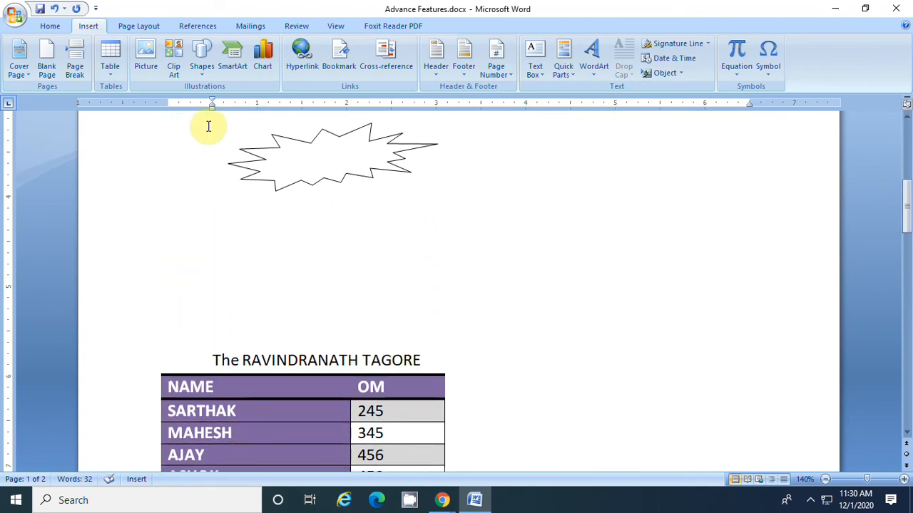
Insert a Nondirectional Cycle SmartArt graphic below the explosion shape
click(238, 67)
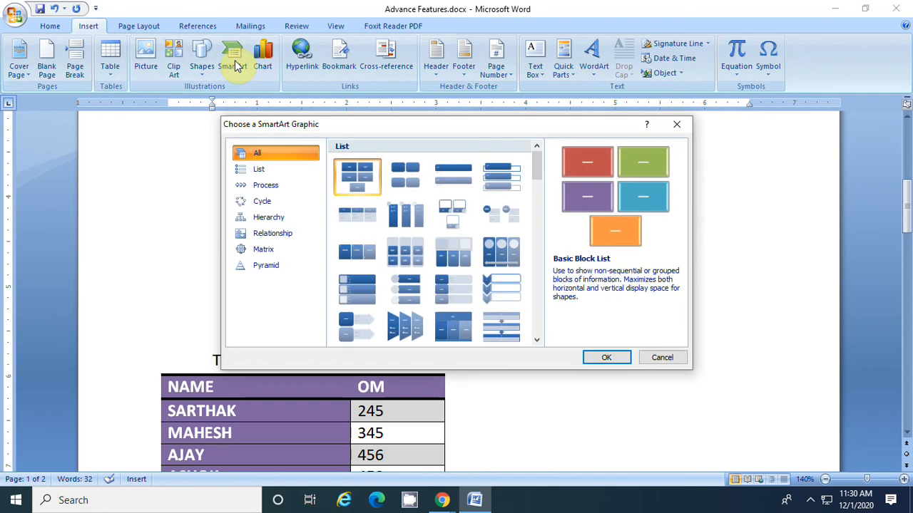
drag(534, 171, 548, 235)
click(506, 295)
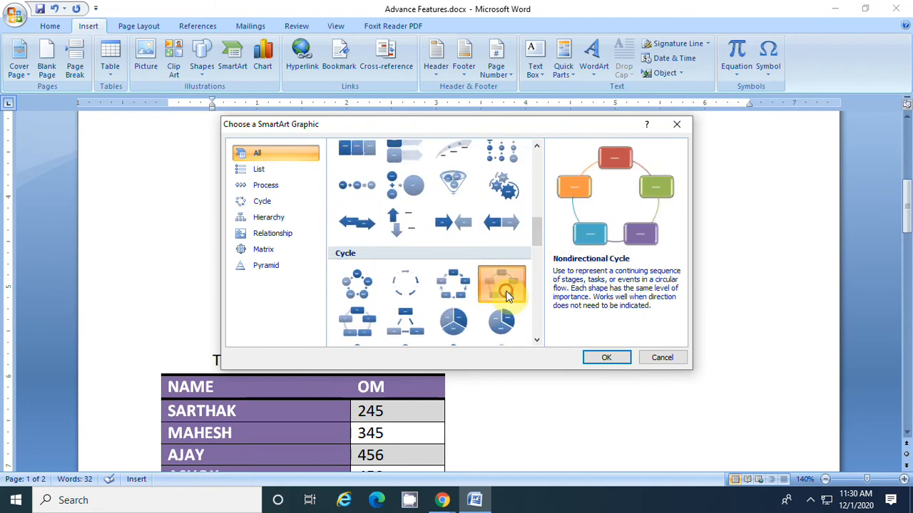
click(606, 358)
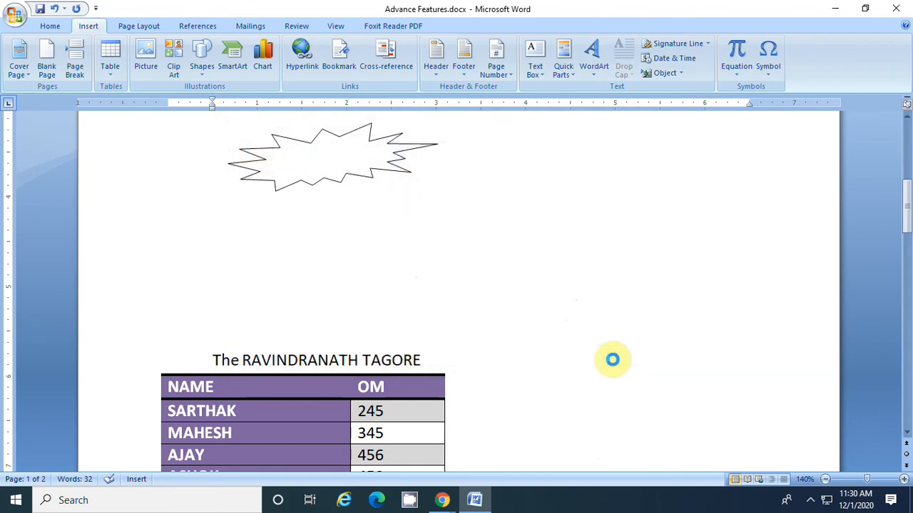
Label the top box of the SmartArt cycle BA and the upper-right box BCOM
click(906, 202)
drag(907, 202, 904, 196)
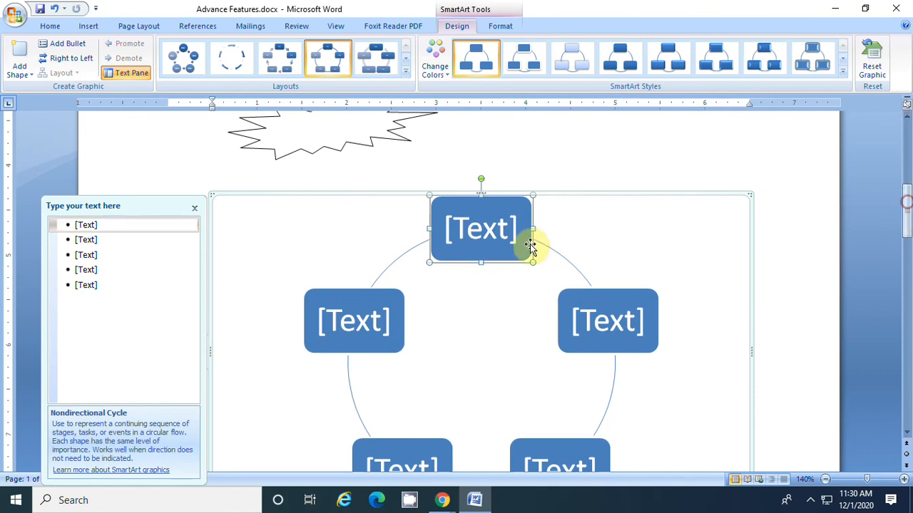
click(481, 228)
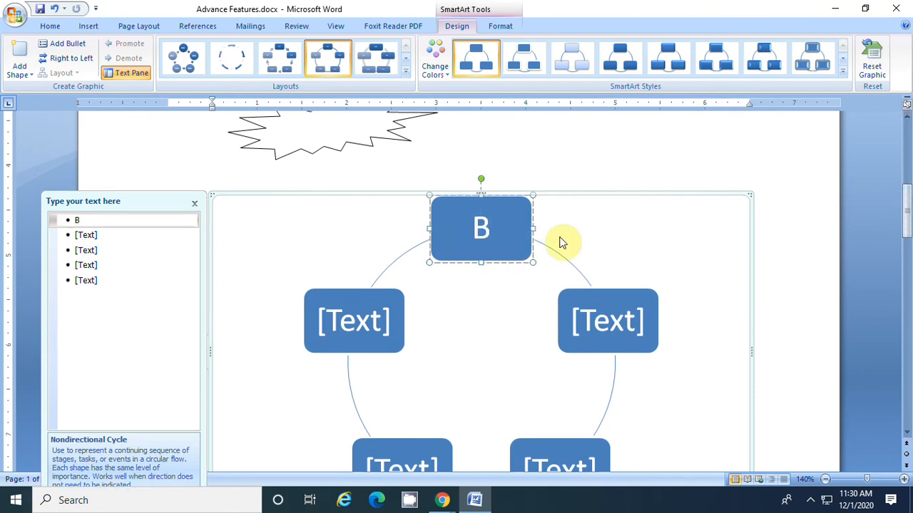
click(589, 318)
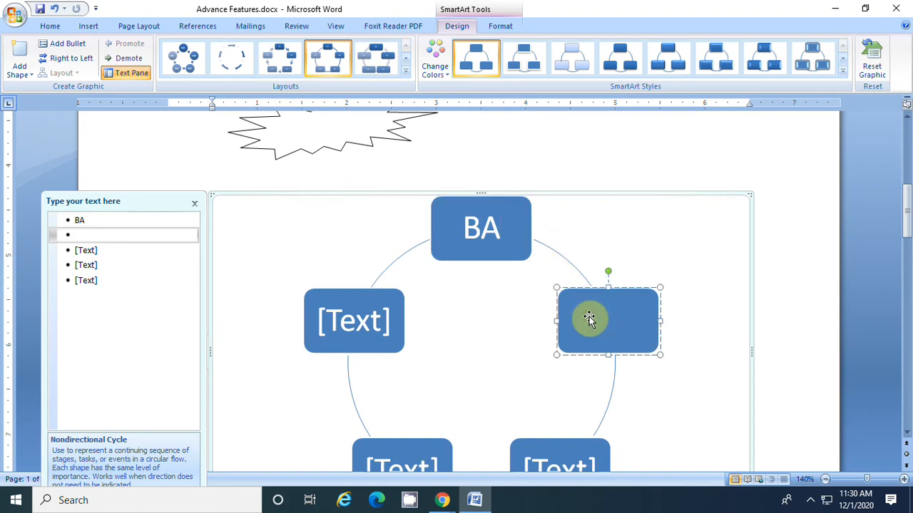
text(BCOM)
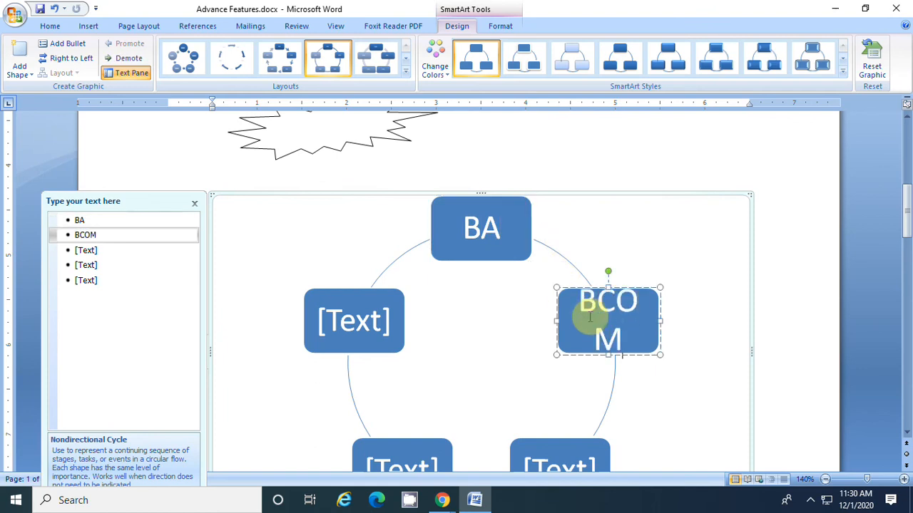
Label the upper-left box of the cycle BCA, the lower-left box BSC and the lower-right box AG, and leave the SmartArt graphic
click(358, 336)
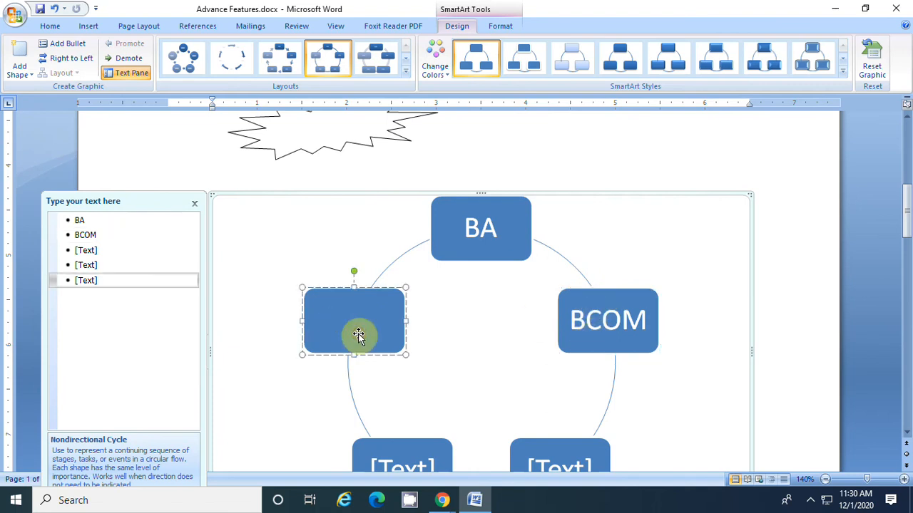
text(BCA)
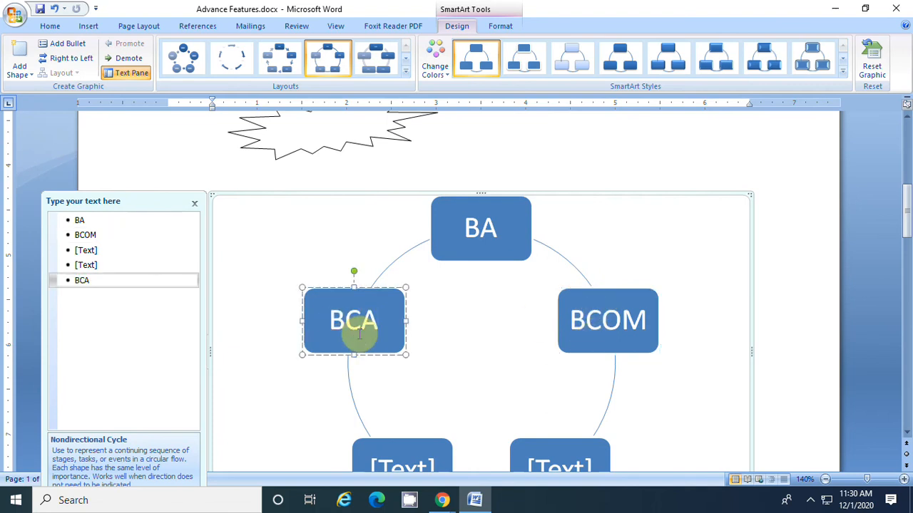
scroll(360, 335, down, 3)
click(409, 340)
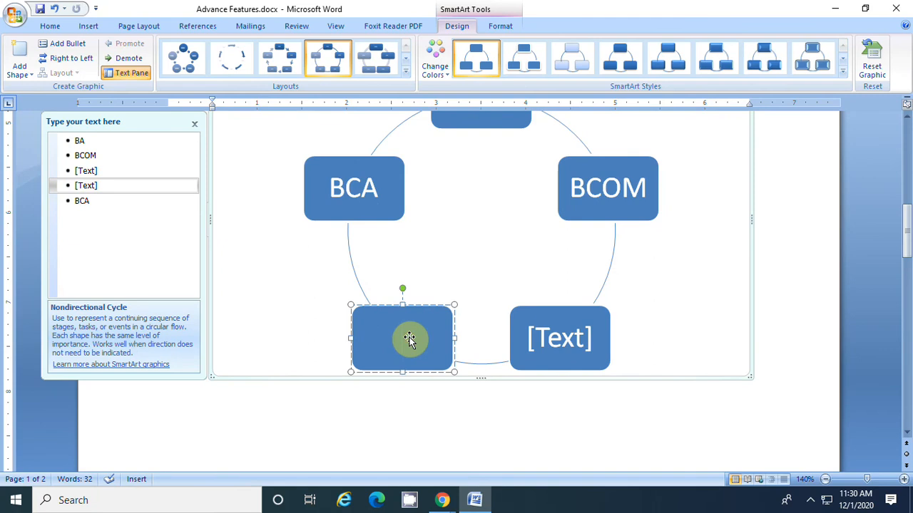
text(BSC)
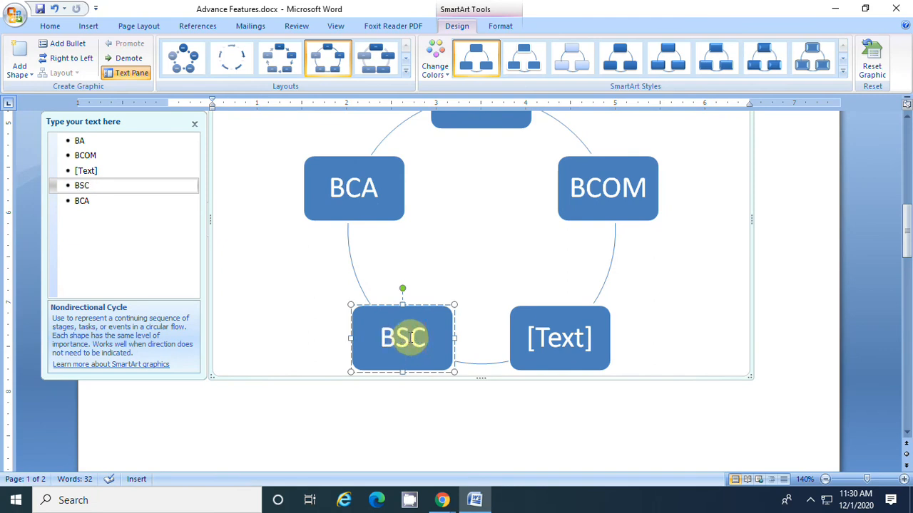
click(551, 342)
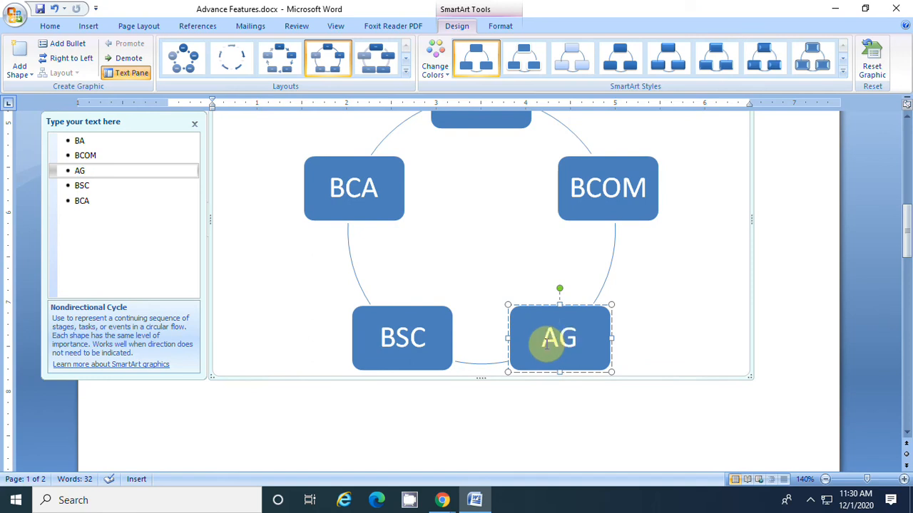
scroll(647, 378, up, 2)
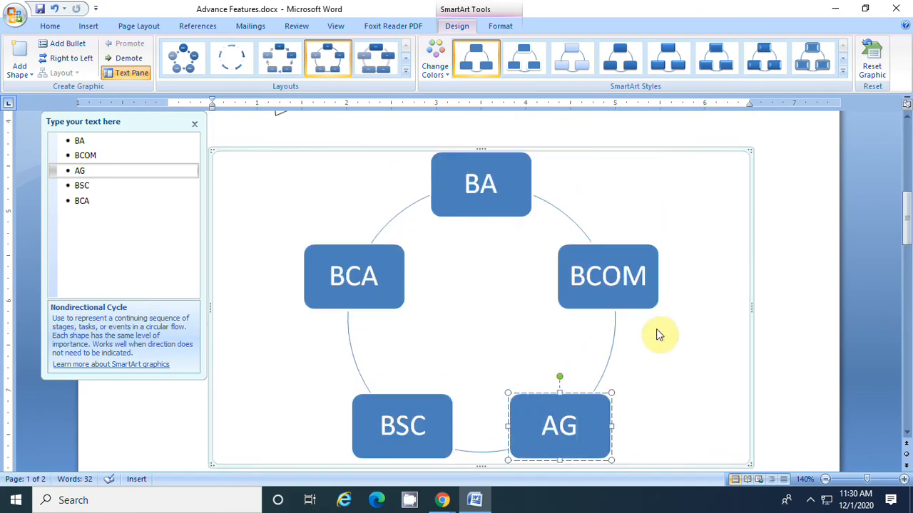
scroll(659, 335, up, 2)
click(575, 184)
Look over the document's clip art, explosion shape, SmartArt cycle, table and OM chart
scroll(574, 189, down, 3)
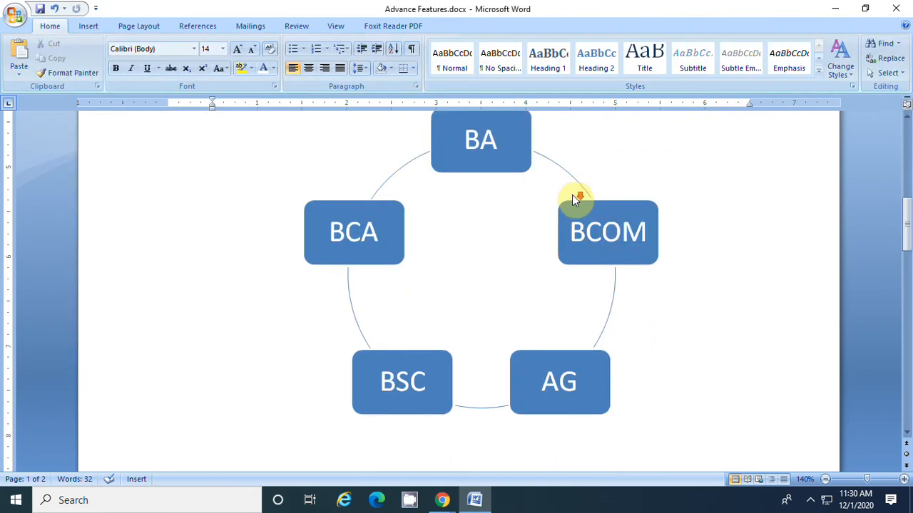
scroll(704, 401, up, 5)
scroll(708, 404, up, 6)
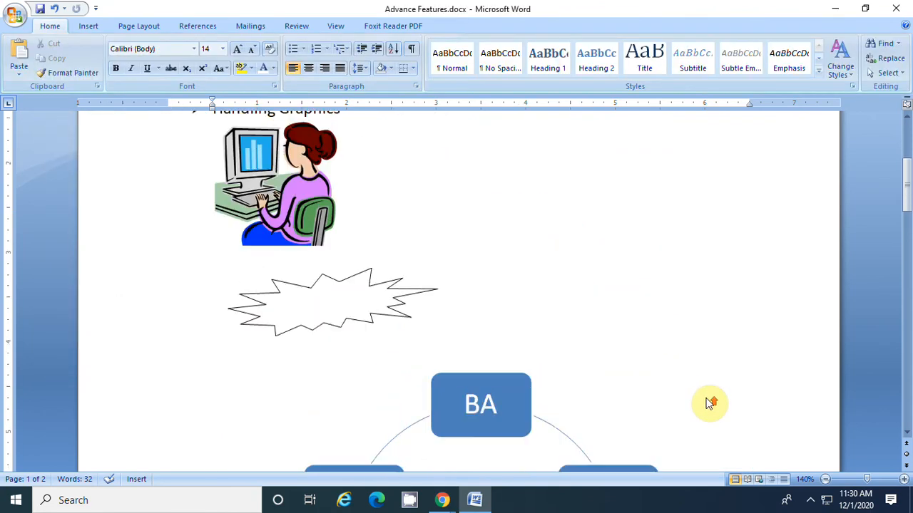
scroll(708, 403, down, 10)
scroll(708, 404, up, 4)
click(89, 29)
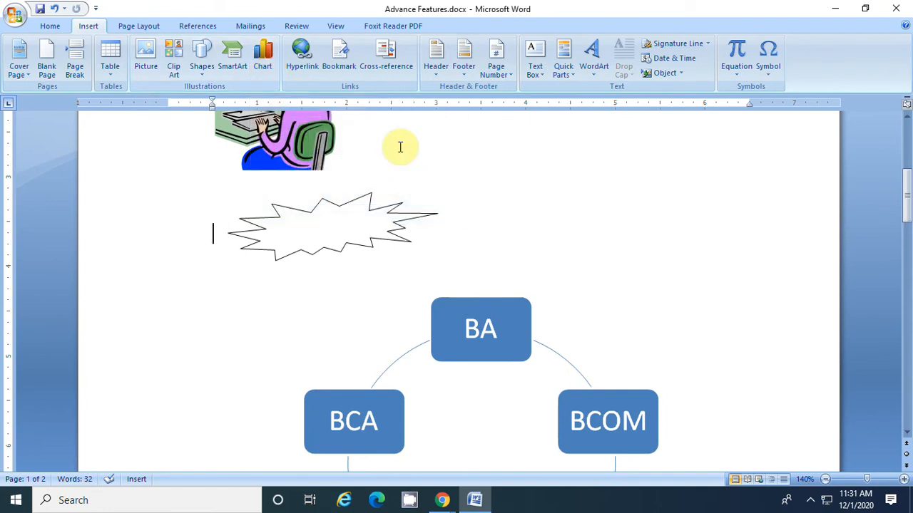
scroll(656, 217, down, 2)
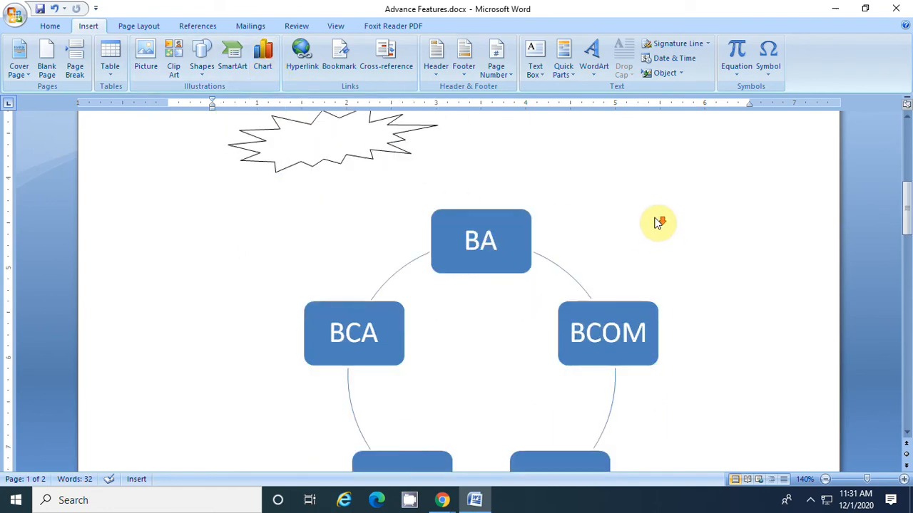
scroll(656, 219, up, 4)
scroll(622, 174, up, 1)
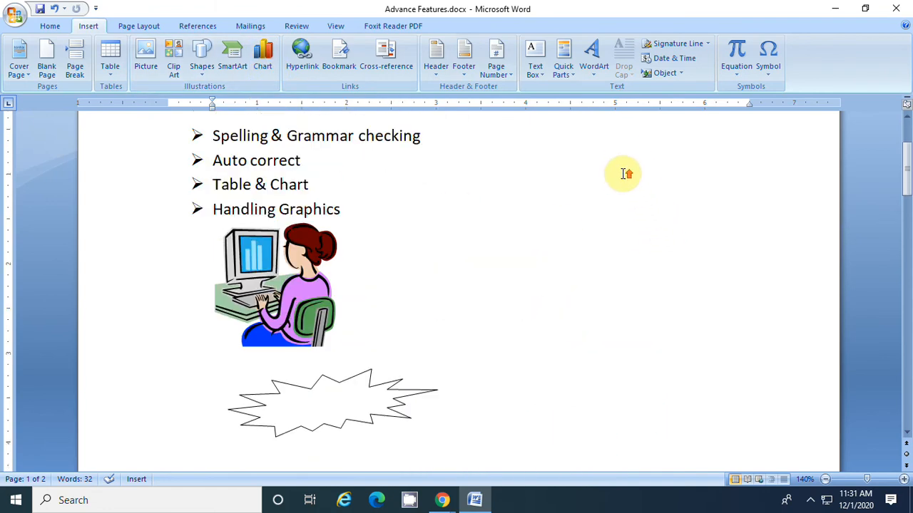
scroll(626, 173, down, 3)
scroll(558, 288, down, 15)
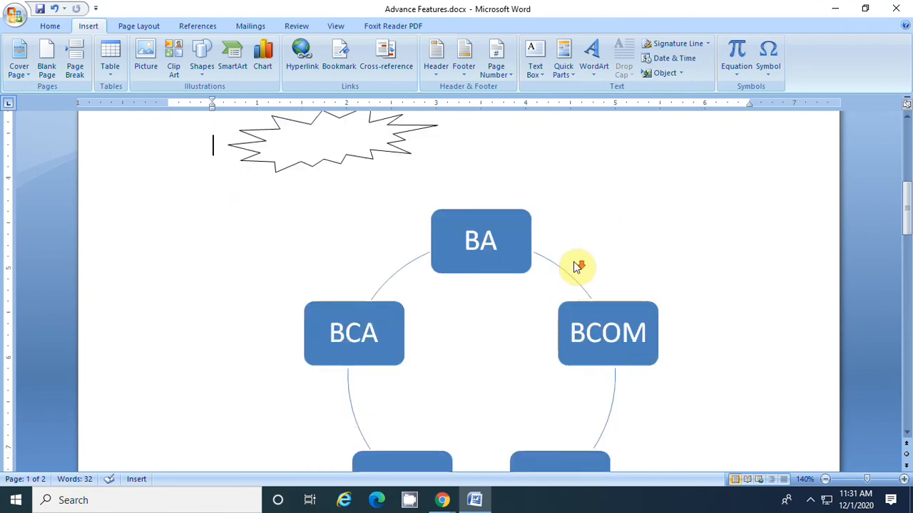
scroll(564, 271, down, 10)
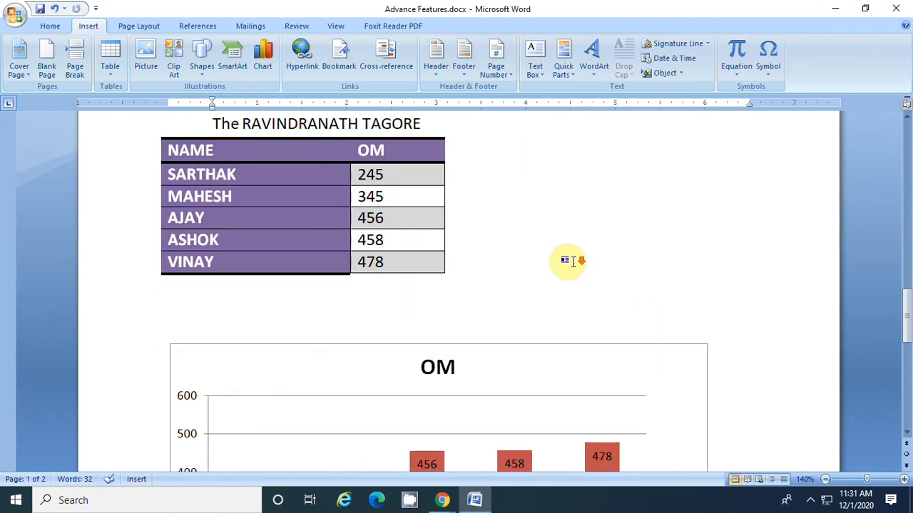
click(382, 314)
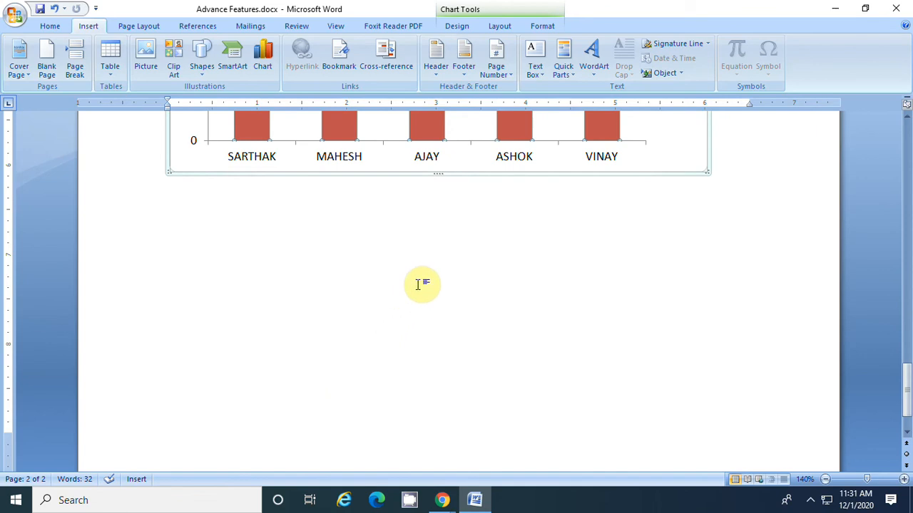
scroll(493, 284, up, 10)
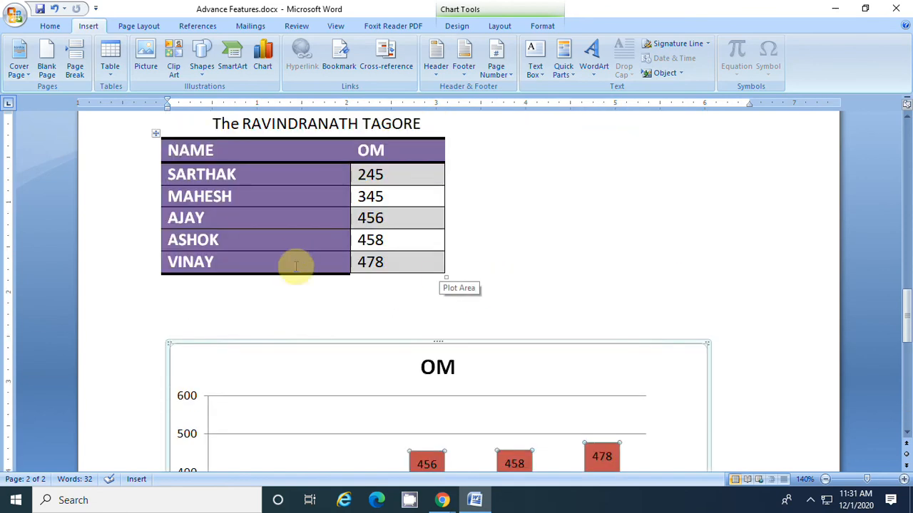
Add blank lines below the NAME and OM table to open up space above the OM chart
click(269, 298)
key(Return)
key(Return)
key(Return)
key(Return)
key(Return)
key(Return)
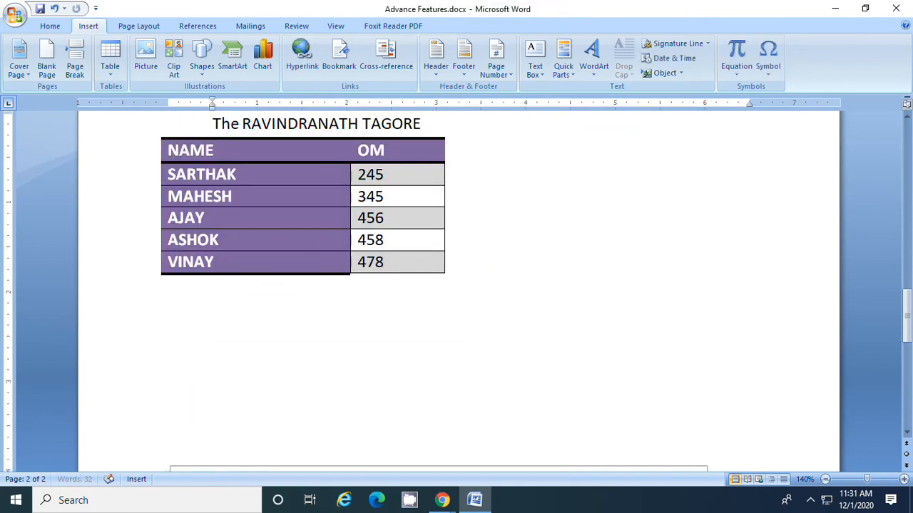
scroll(257, 320, up, 2)
scroll(257, 320, down, 3)
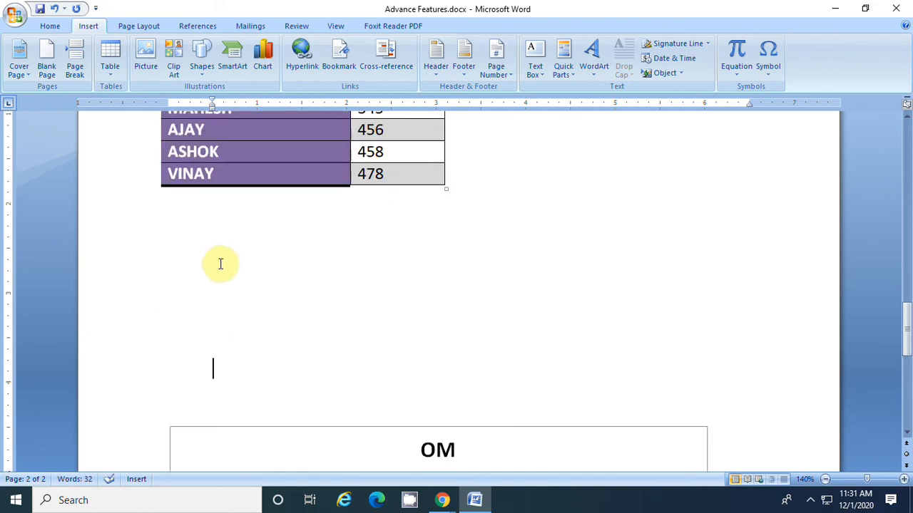
Insert an Alphabet Quote text box in the blank space between the table and the chart
click(535, 48)
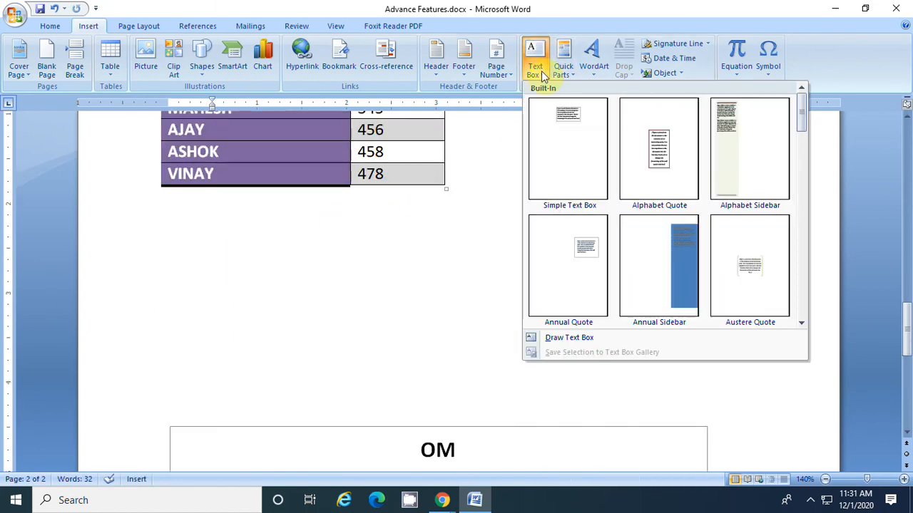
mouse_move(798, 112)
mouse_down()
mouse_move(815, 179)
mouse_move(815, 247)
mouse_move(796, 309)
mouse_move(799, 105)
mouse_up()
click(659, 144)
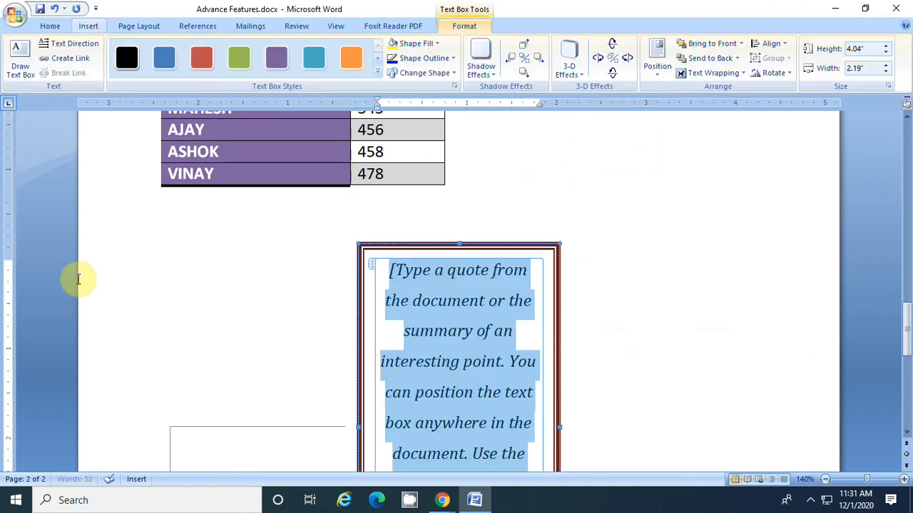
Shorten the quote text box to about 1.47" high and move it into the gap between the table and the OM chart
drag(406, 247, 400, 246)
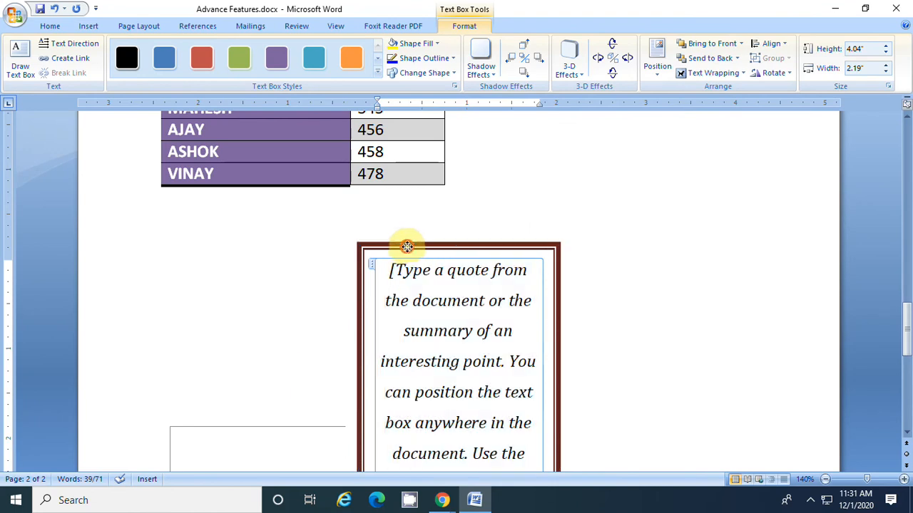
scroll(400, 246, down, 7)
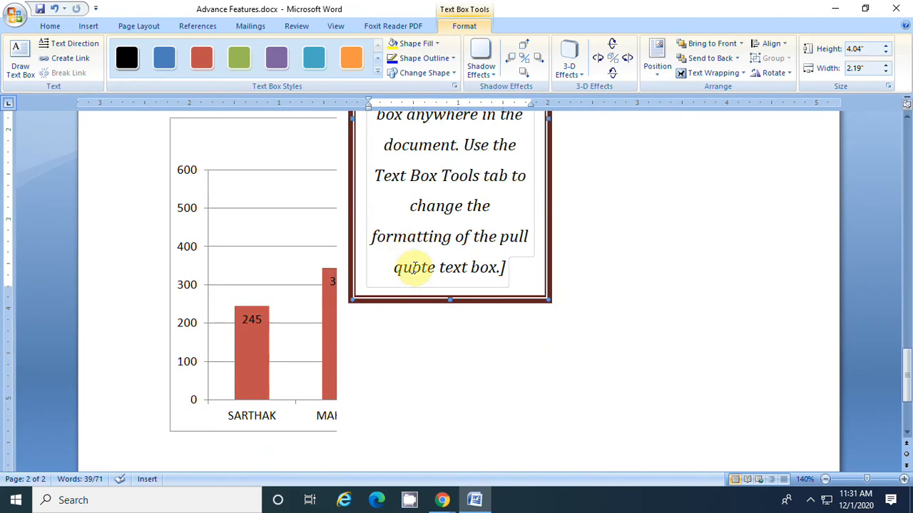
drag(449, 298, 466, 132)
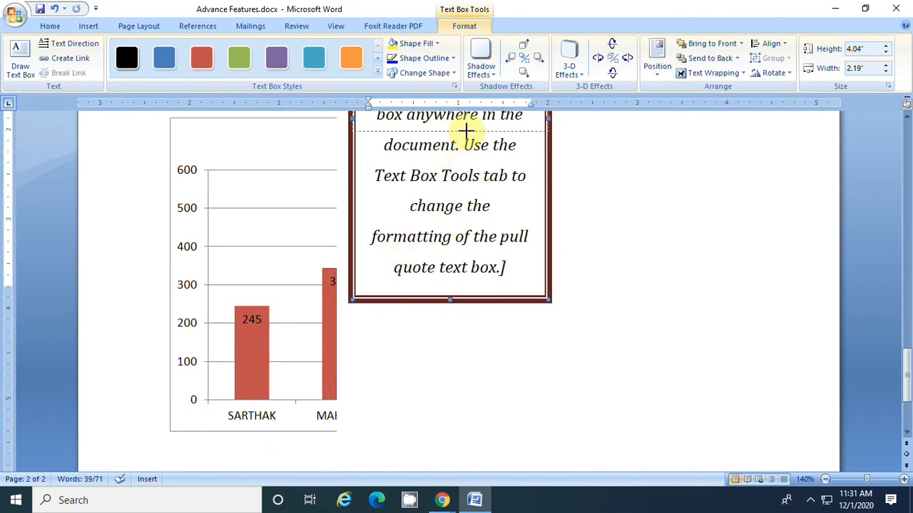
scroll(492, 318, up, 6)
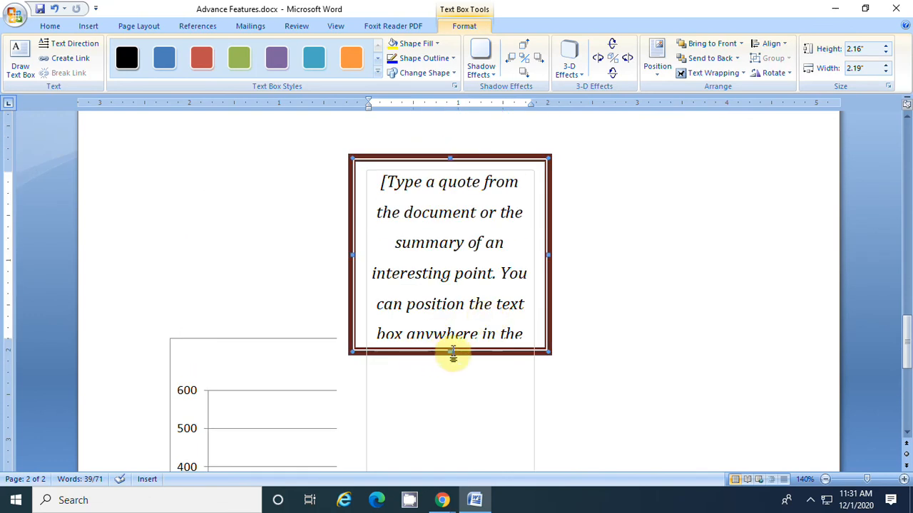
drag(450, 352, 456, 290)
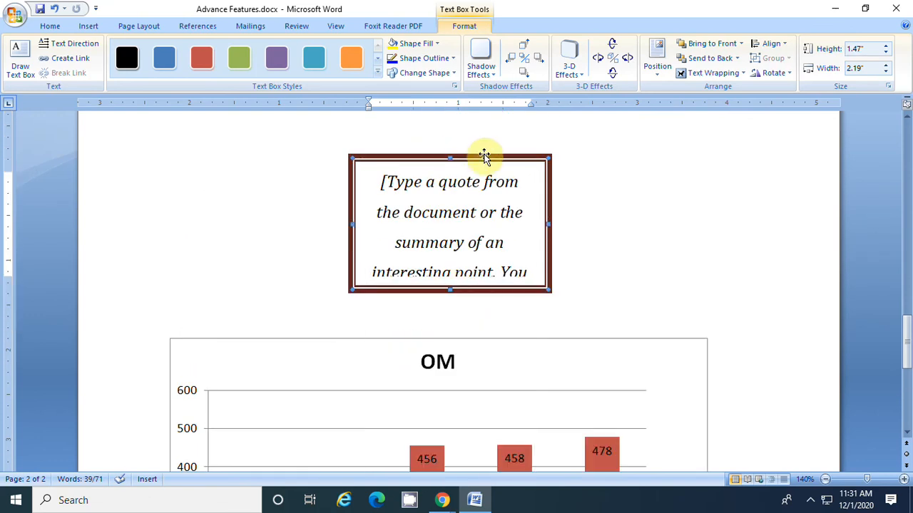
drag(484, 158, 347, 142)
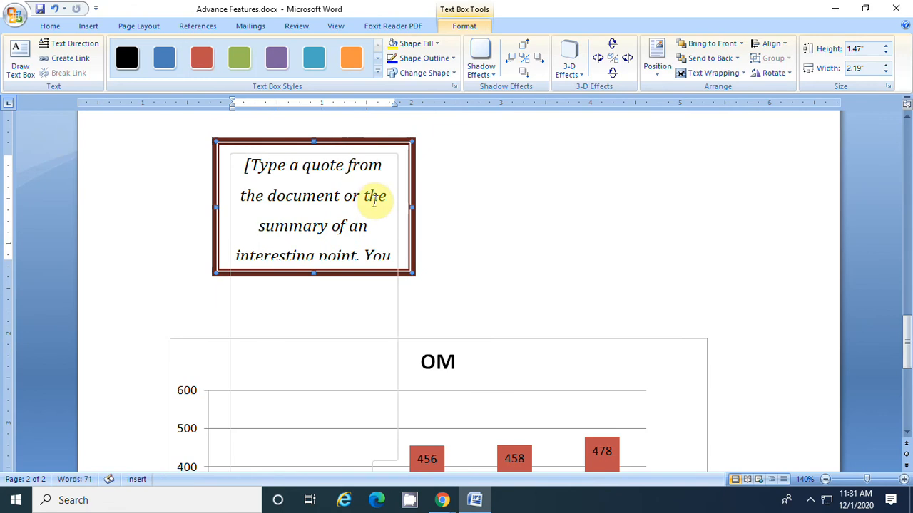
Replace the placeholder quote in the text box with RAVINDRANATH TAGORE COLLEGE, KAPASAN
click(354, 185)
text(DFJDKOIREJR DFOI)
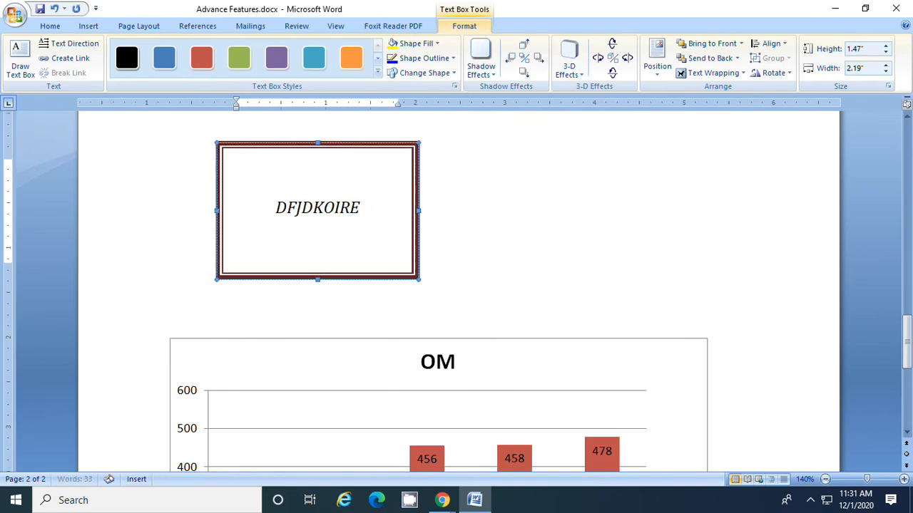
key(BackSpace)
key(BackSpace)
key(BackSpace)
key(BackSpace)
key(BackSpace)
key(BackSpace)
key(BackSpace)
key(BackSpace)
key(BackSpace)
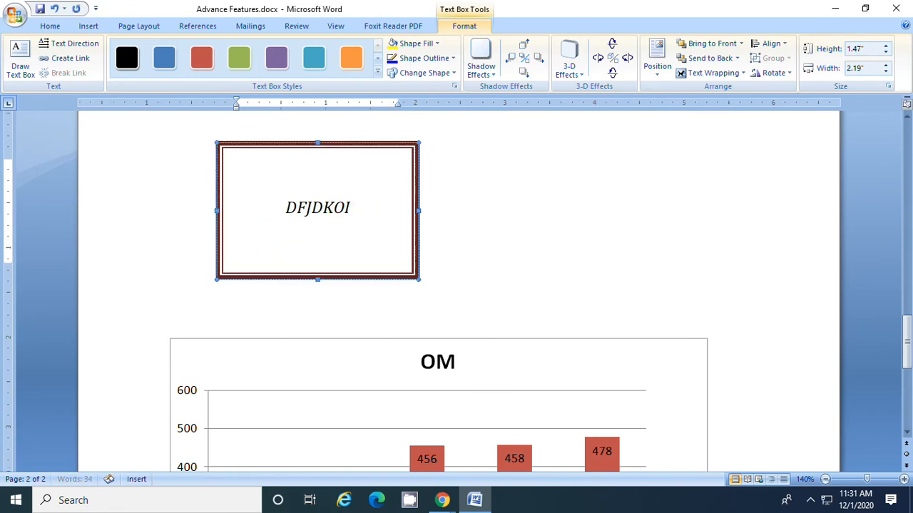
text(RNT CO)
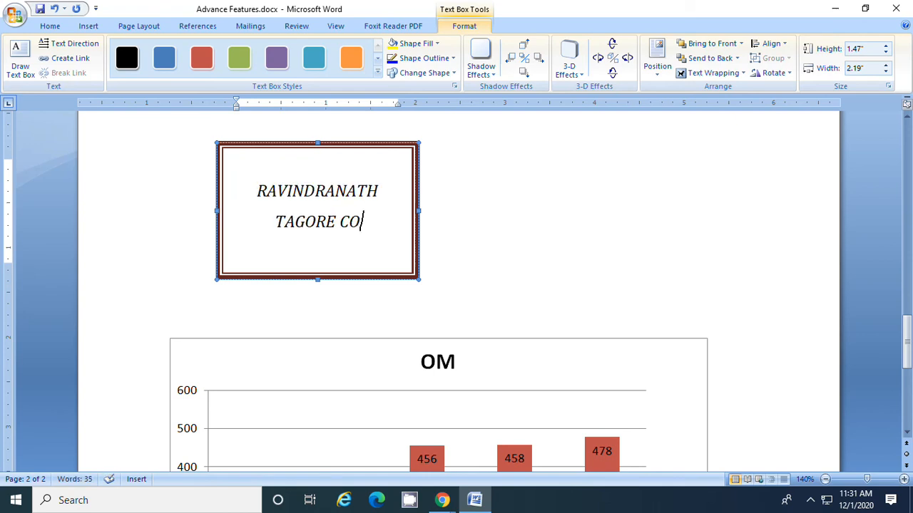
text(LLE)
key(BackSpace)
key(BackSpace)
text(LEGE,)
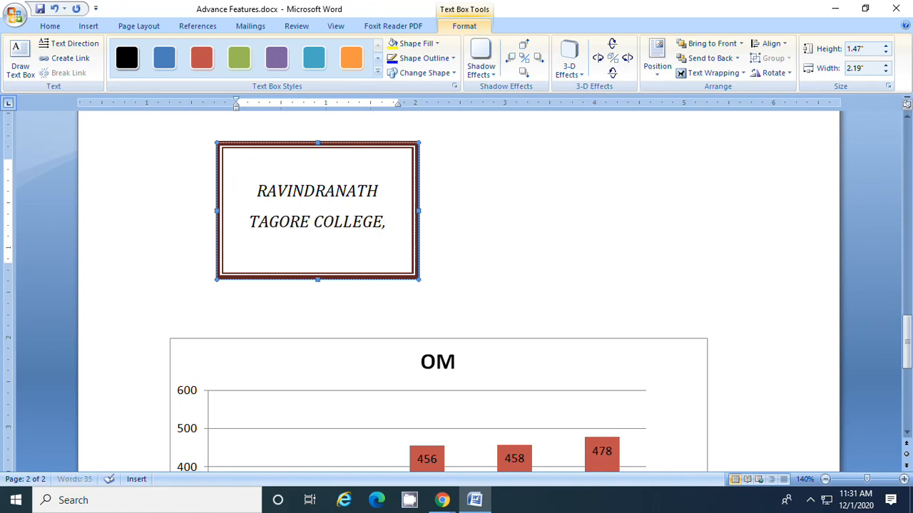
text( KAPASAN)
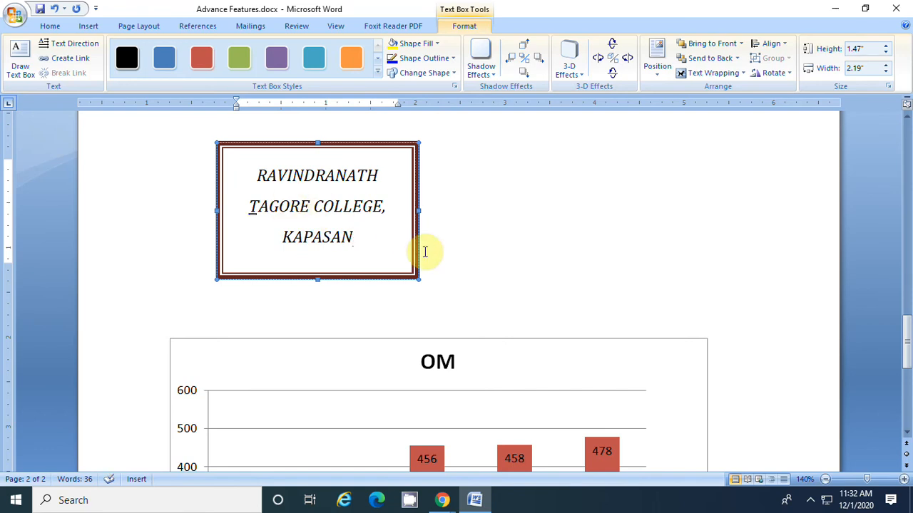
Try several coloured text box styles on the college text box and apply the orange one
scroll(471, 273, up, 3)
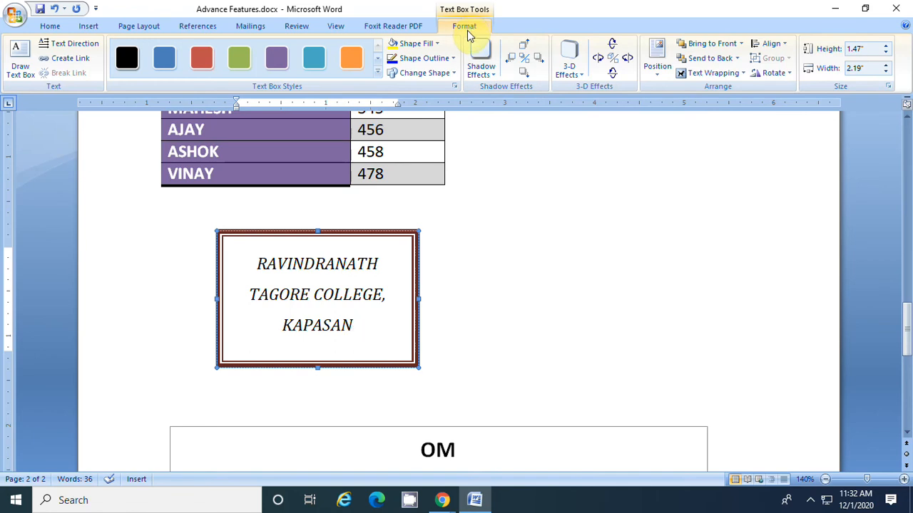
click(237, 61)
click(311, 62)
click(351, 61)
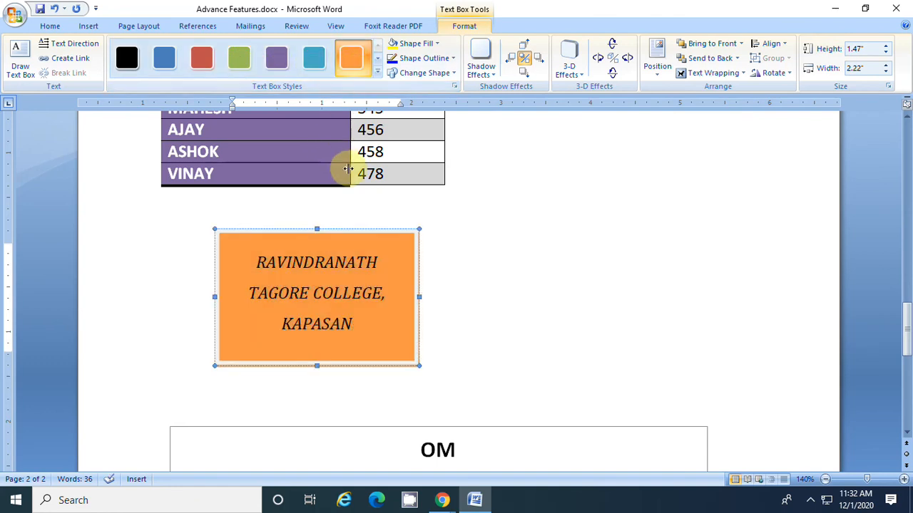
Give the college text box a light green fill and a blue outline
click(437, 43)
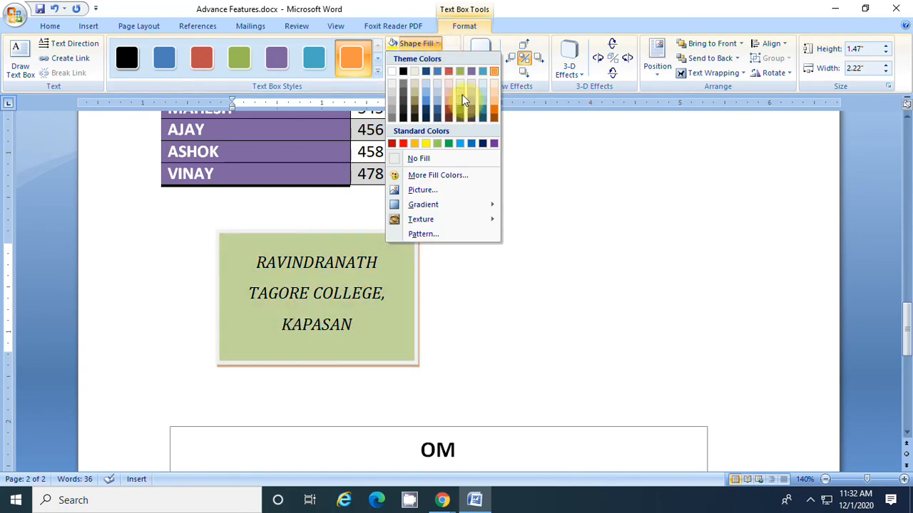
click(462, 94)
click(452, 58)
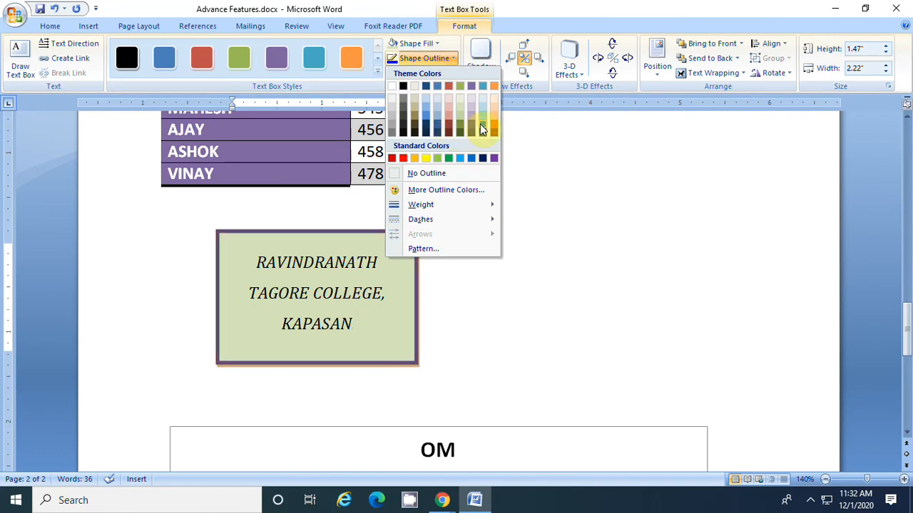
click(426, 118)
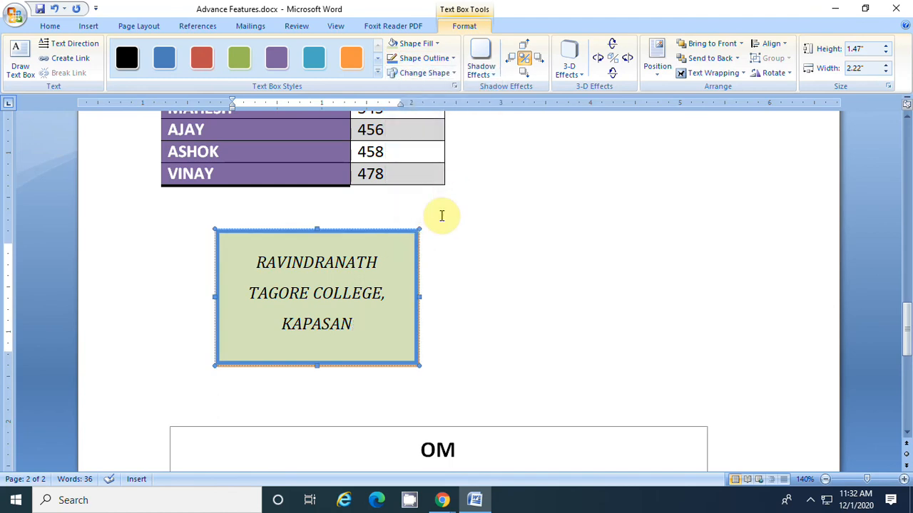
Preview the shadow effects, apply a Perspective 3-D effect to the college text box, and widen the box to about 1.8"
click(485, 65)
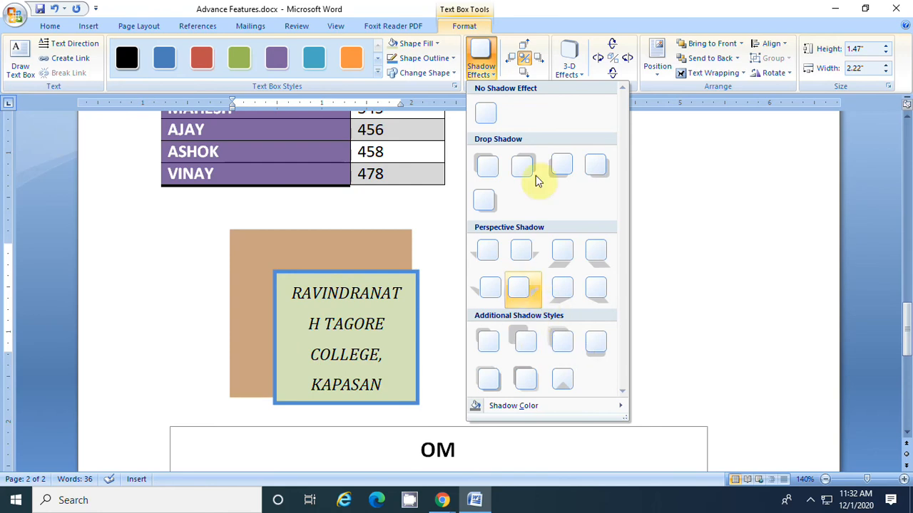
click(563, 72)
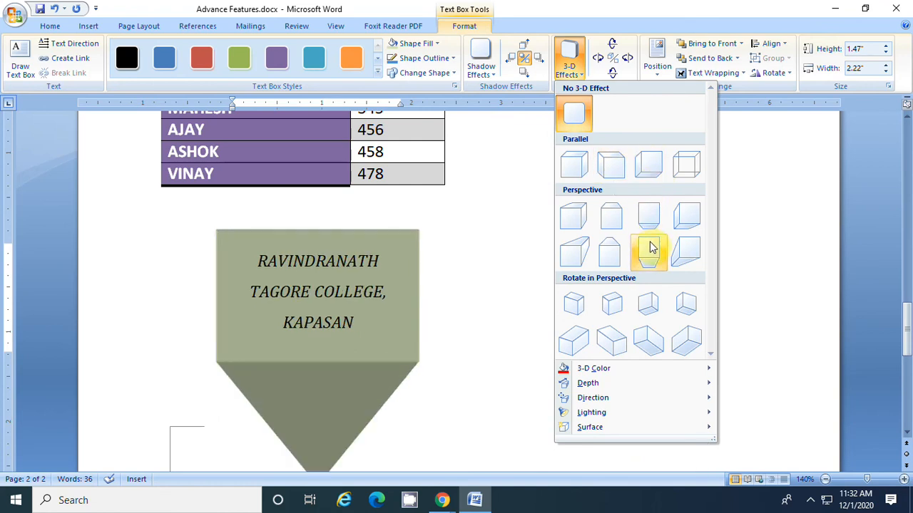
click(681, 251)
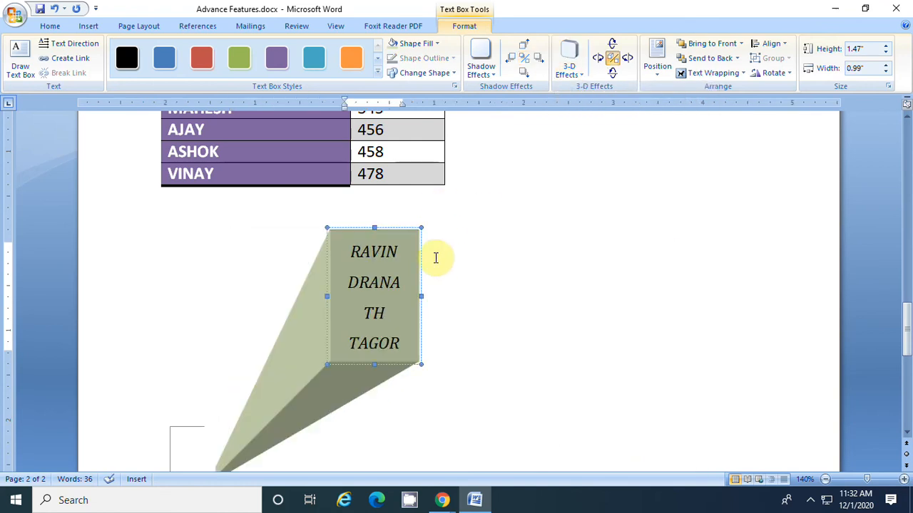
drag(423, 296, 475, 296)
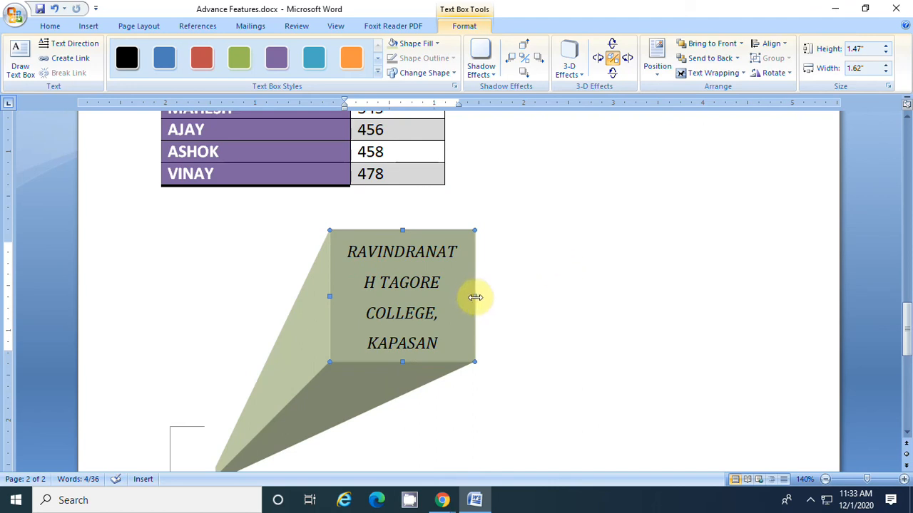
drag(488, 296, 490, 296)
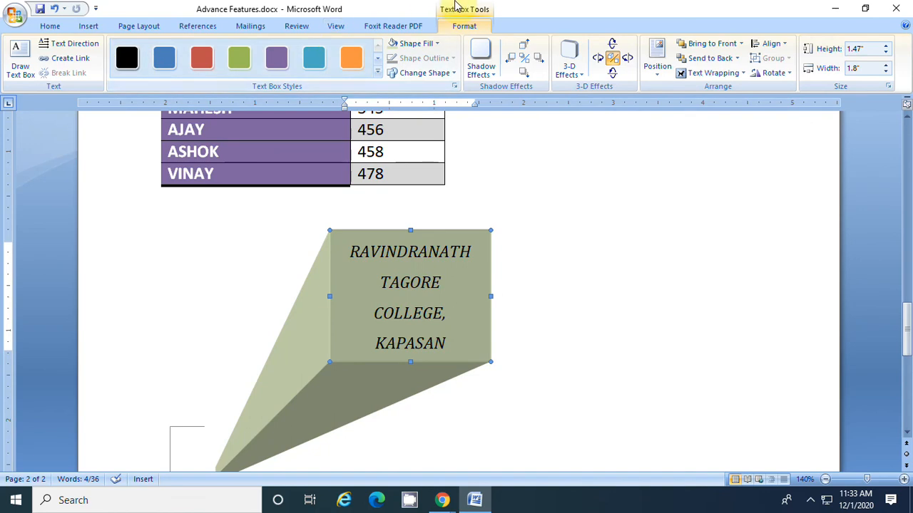
Look over the feature list, graphics, table and 3-D text box, and examine the commands for inserting text objects such as WordArt
click(91, 26)
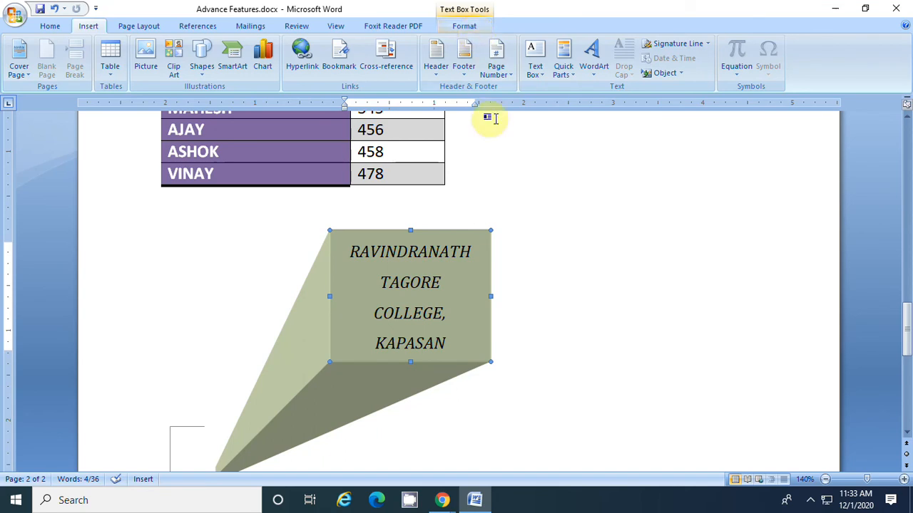
scroll(495, 265, up, 5)
scroll(495, 264, down, 10)
scroll(498, 270, up, 9)
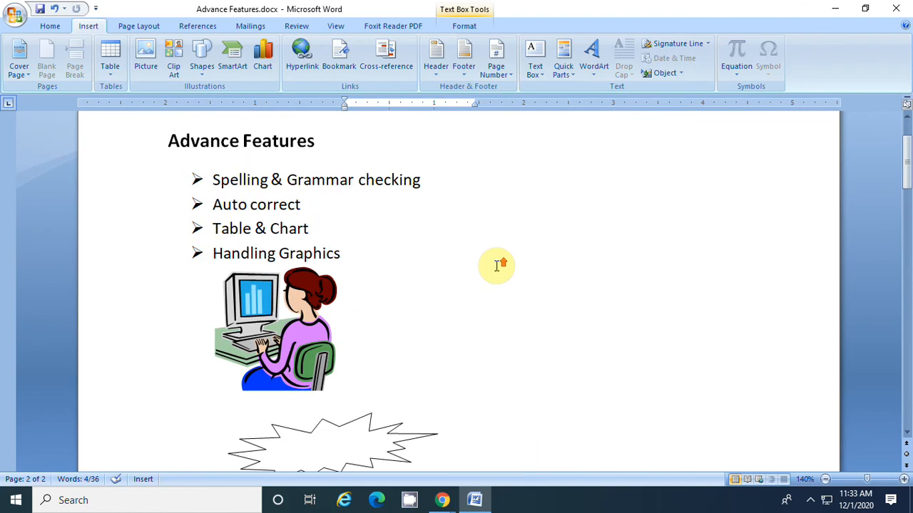
scroll(497, 266, down, 9)
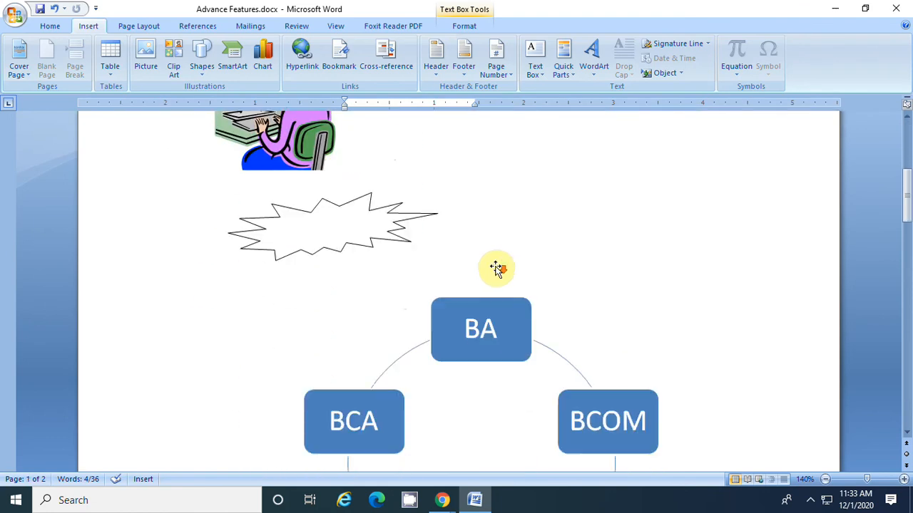
scroll(499, 271, down, 10)
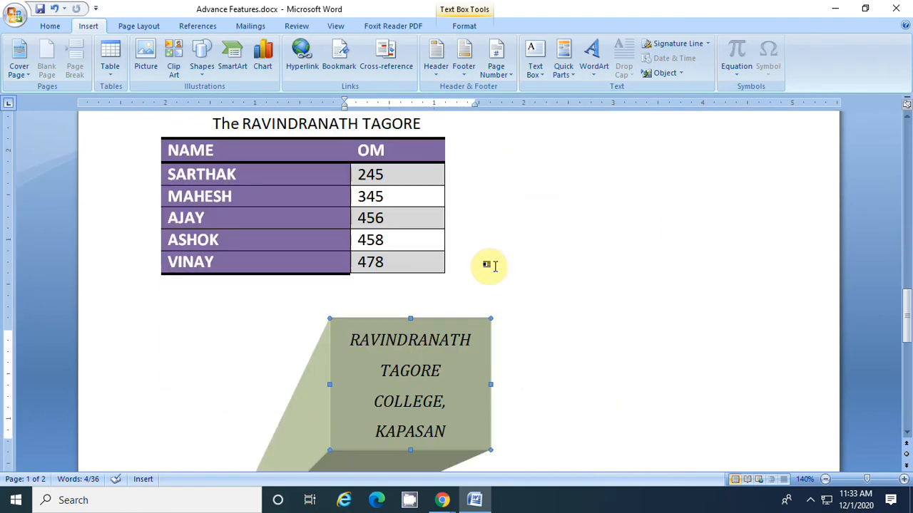
scroll(500, 267, up, 5)
scroll(497, 267, up, 10)
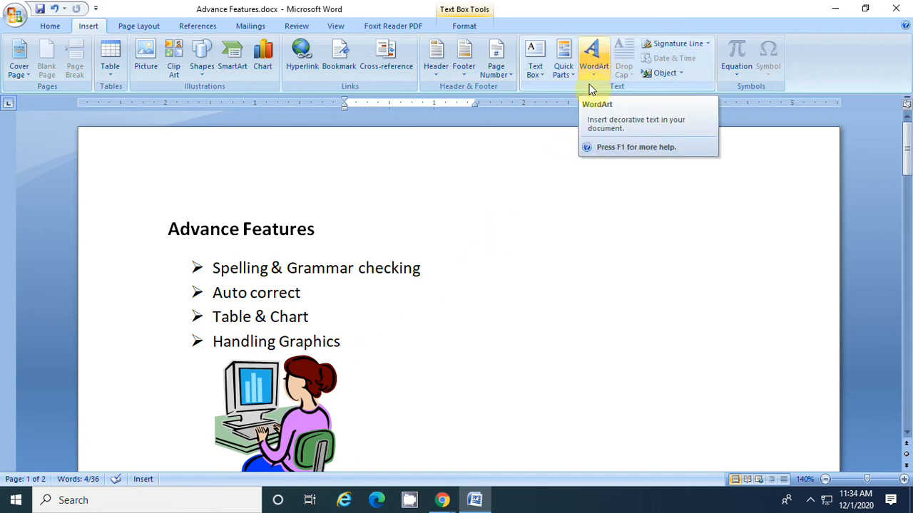
Delete the 3-D college text box between the table and the OM chart
scroll(429, 327, down, 12)
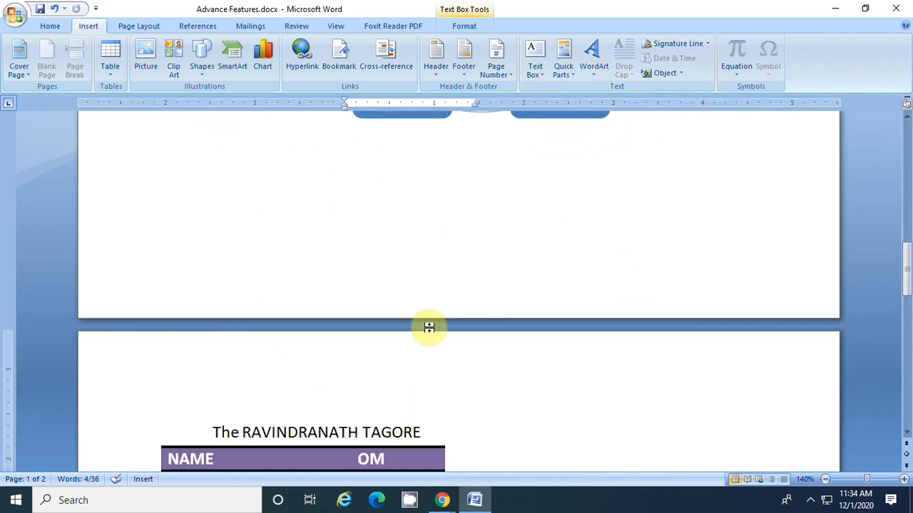
scroll(428, 327, down, 15)
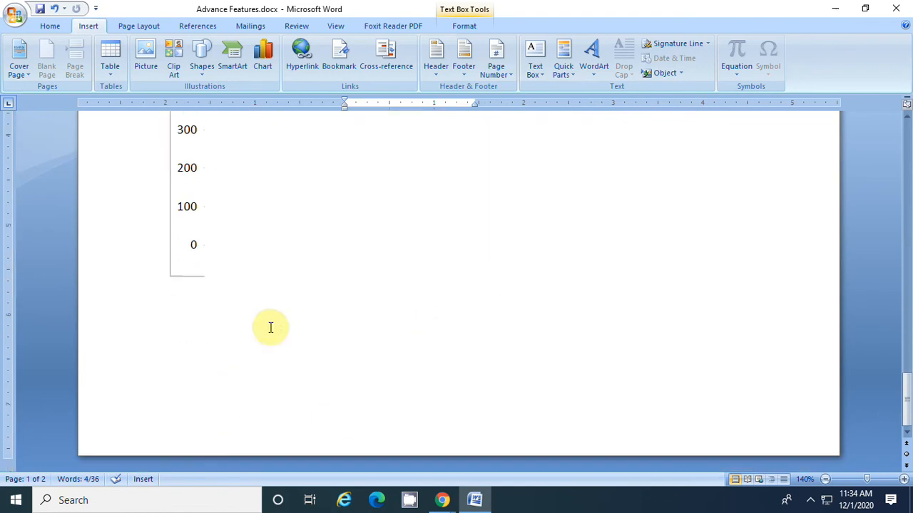
click(177, 337)
scroll(200, 340, up, 8)
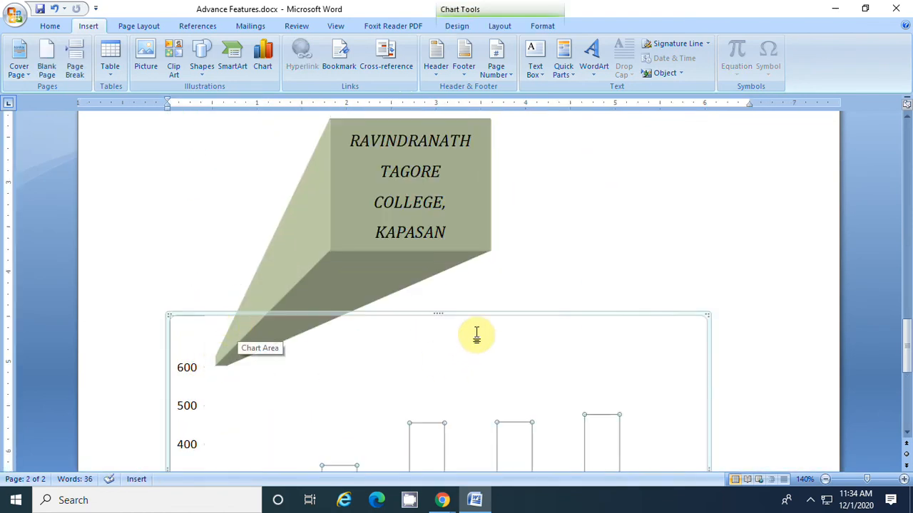
click(468, 218)
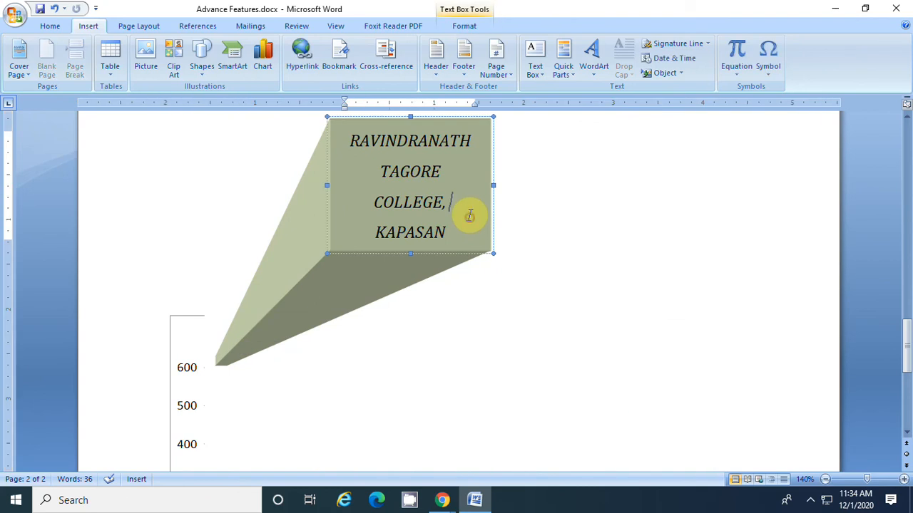
click(492, 172)
key(Delete)
scroll(449, 236, up, 3)
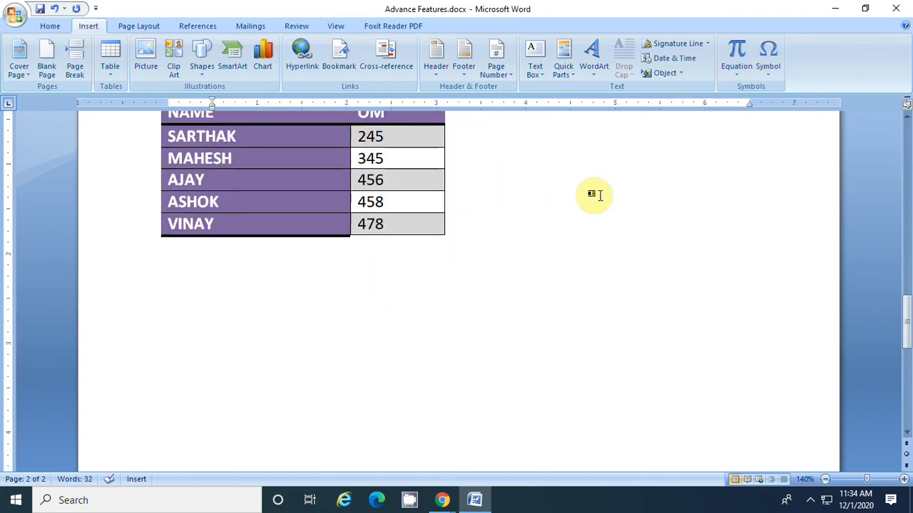
Insert a brown crumpled-paper textured WordArt reading "RNT COLLEGE, KAPASAN" below the NAME and OM table
click(593, 58)
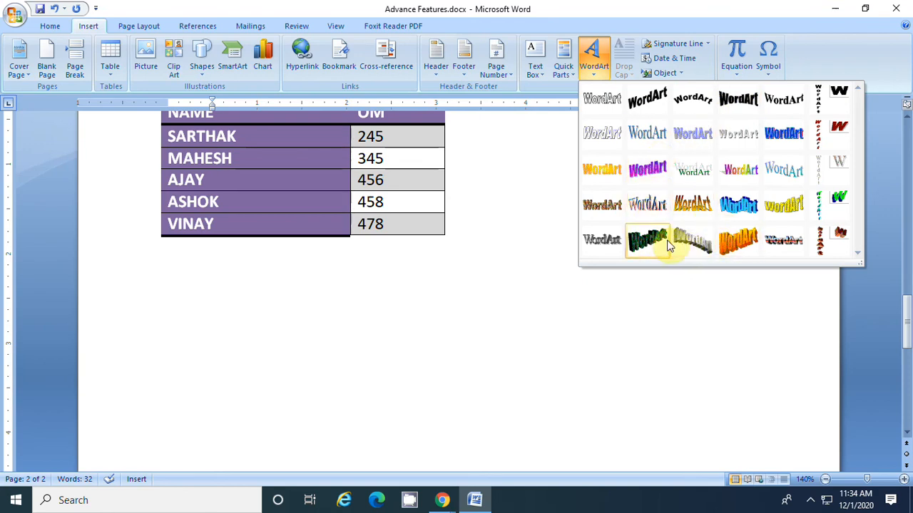
click(601, 207)
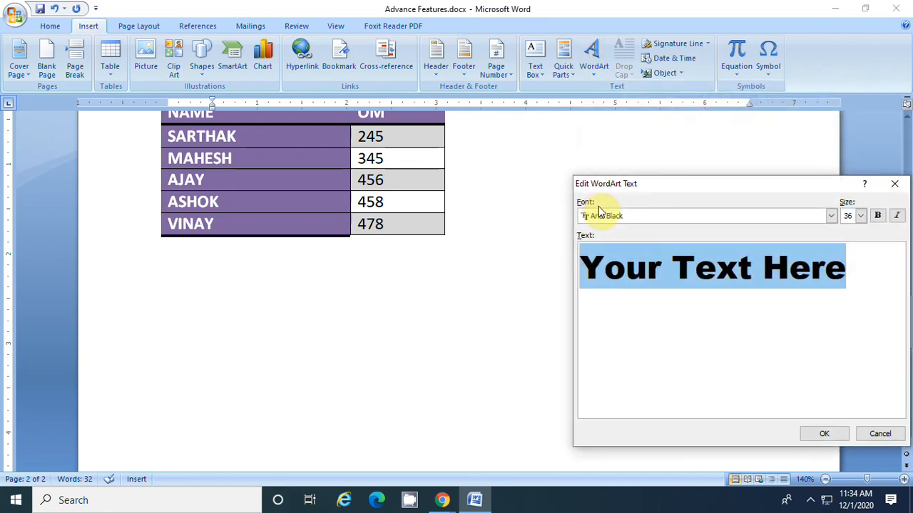
text(R)
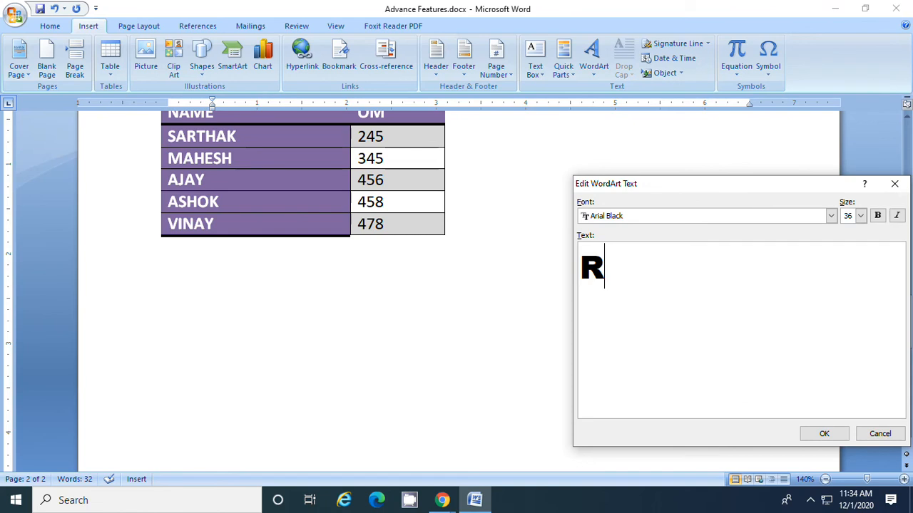
text(NT COLLEGE)
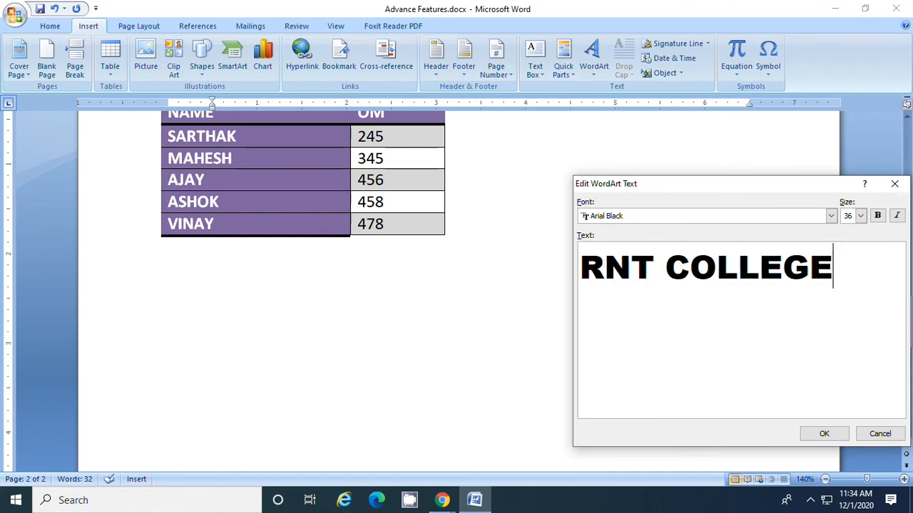
text(, KAPASAN)
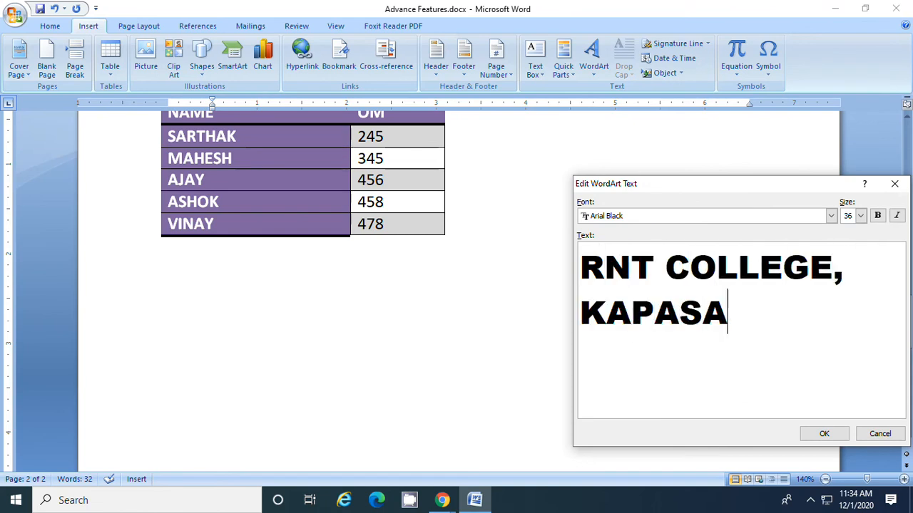
click(806, 437)
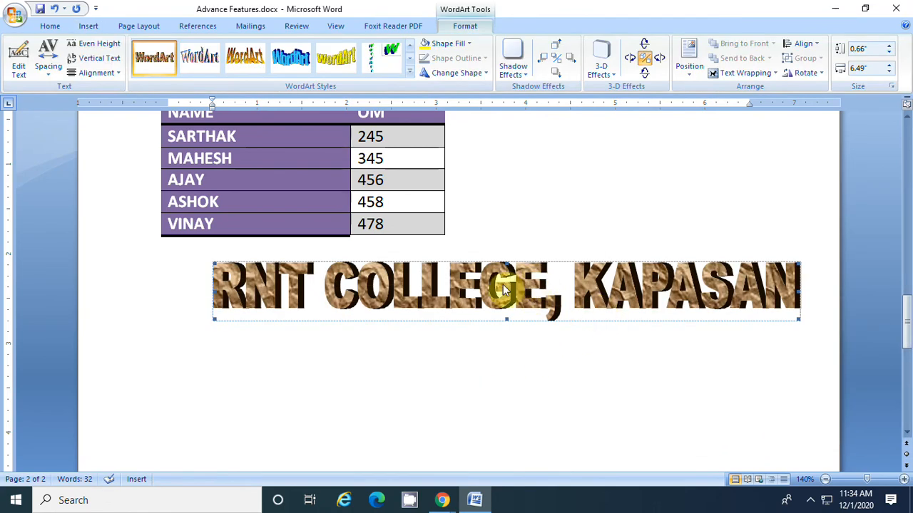
Set the college WordArt's text wrapping to In Front of Text
drag(519, 284, 525, 305)
click(519, 321)
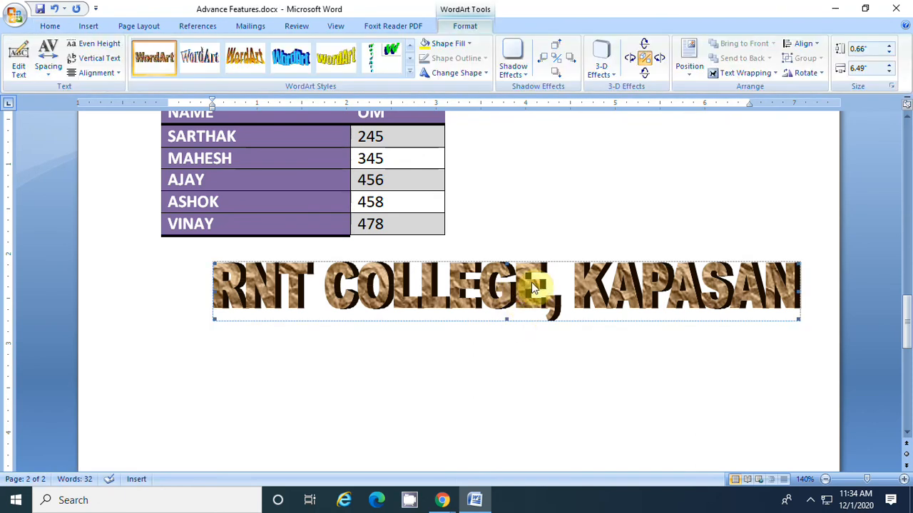
click(746, 74)
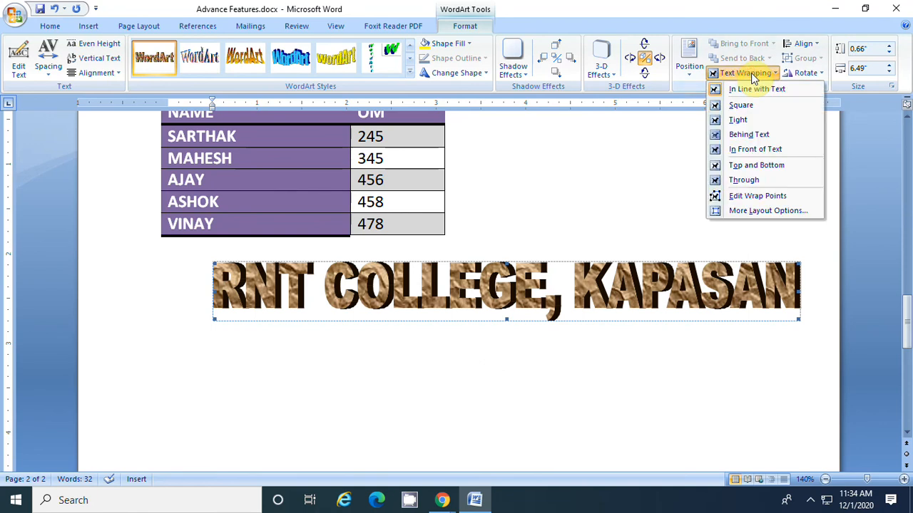
click(770, 153)
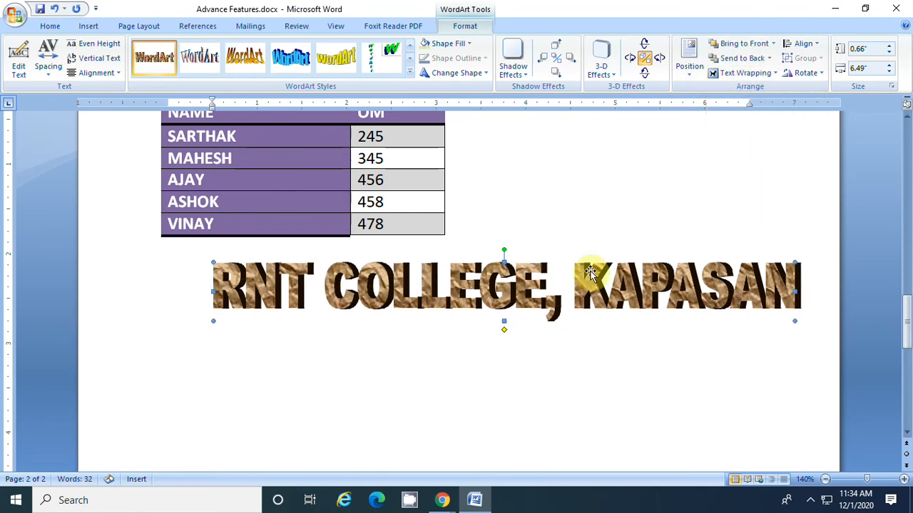
Resize the college WordArt to about 1.07" high by 5.19" wide and place it just below the NAME and OM table
drag(525, 285, 472, 187)
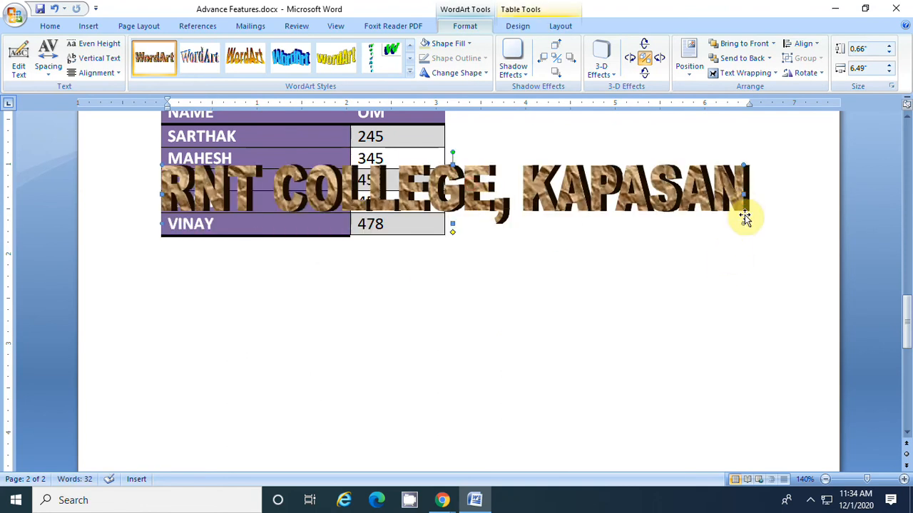
drag(743, 224, 625, 262)
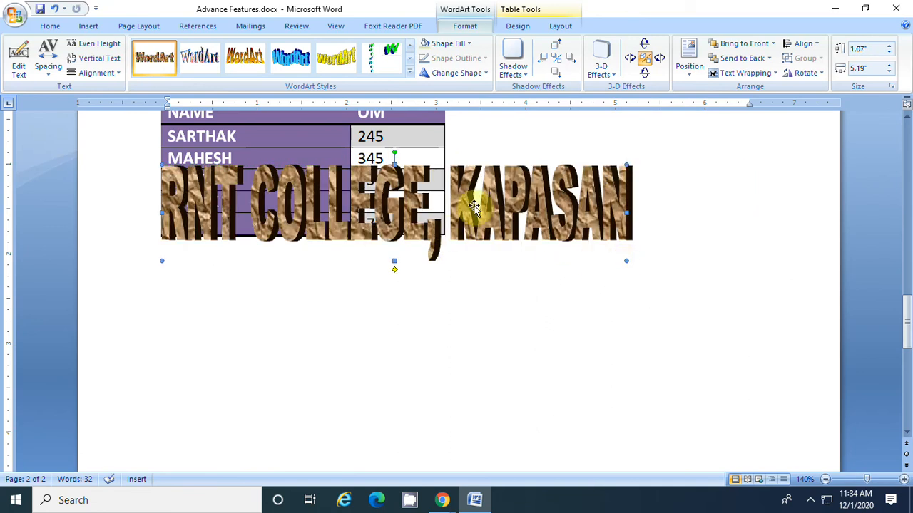
scroll(489, 212, up, 3)
drag(489, 346, 529, 348)
scroll(522, 387, down, 2)
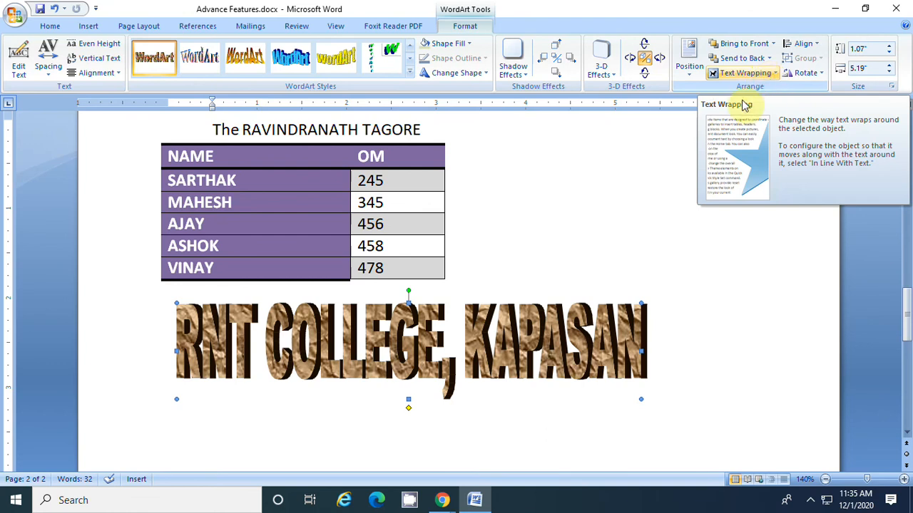
scroll(592, 344, up, 1)
scroll(593, 344, up, 20)
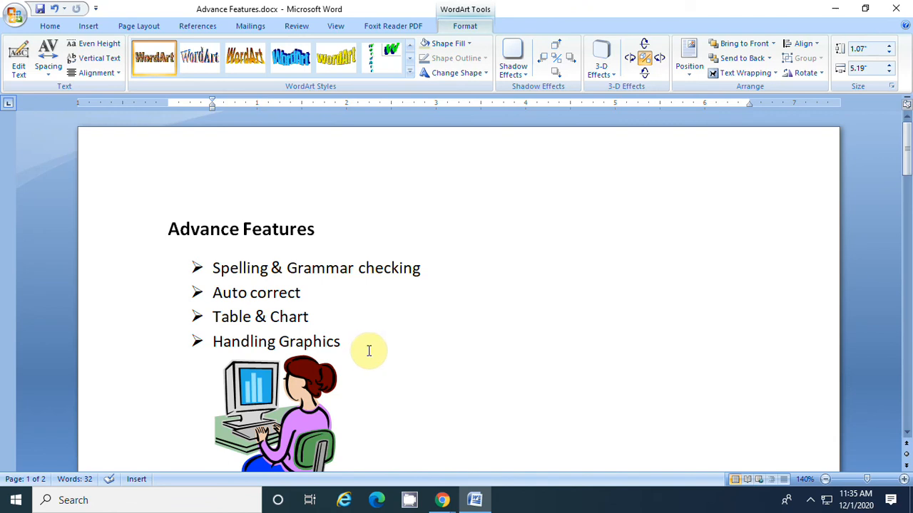
scroll(368, 351, down, 5)
scroll(368, 351, up, 4)
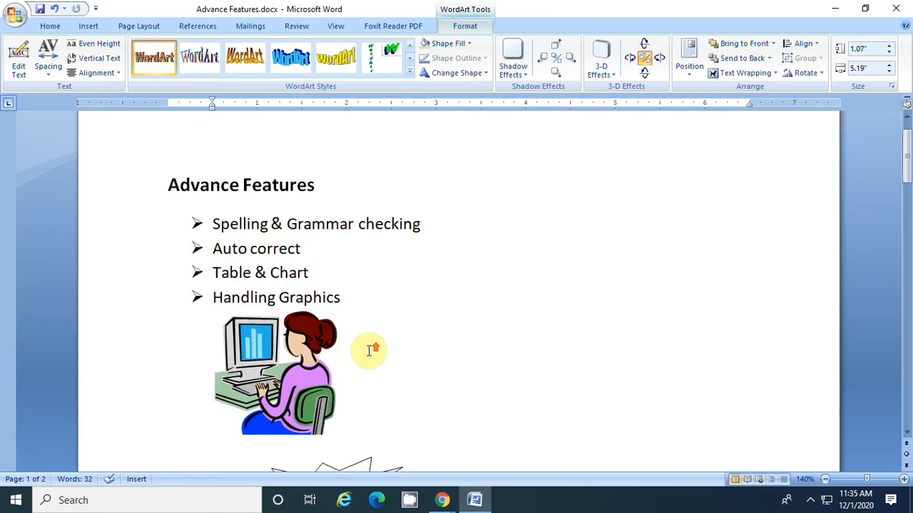